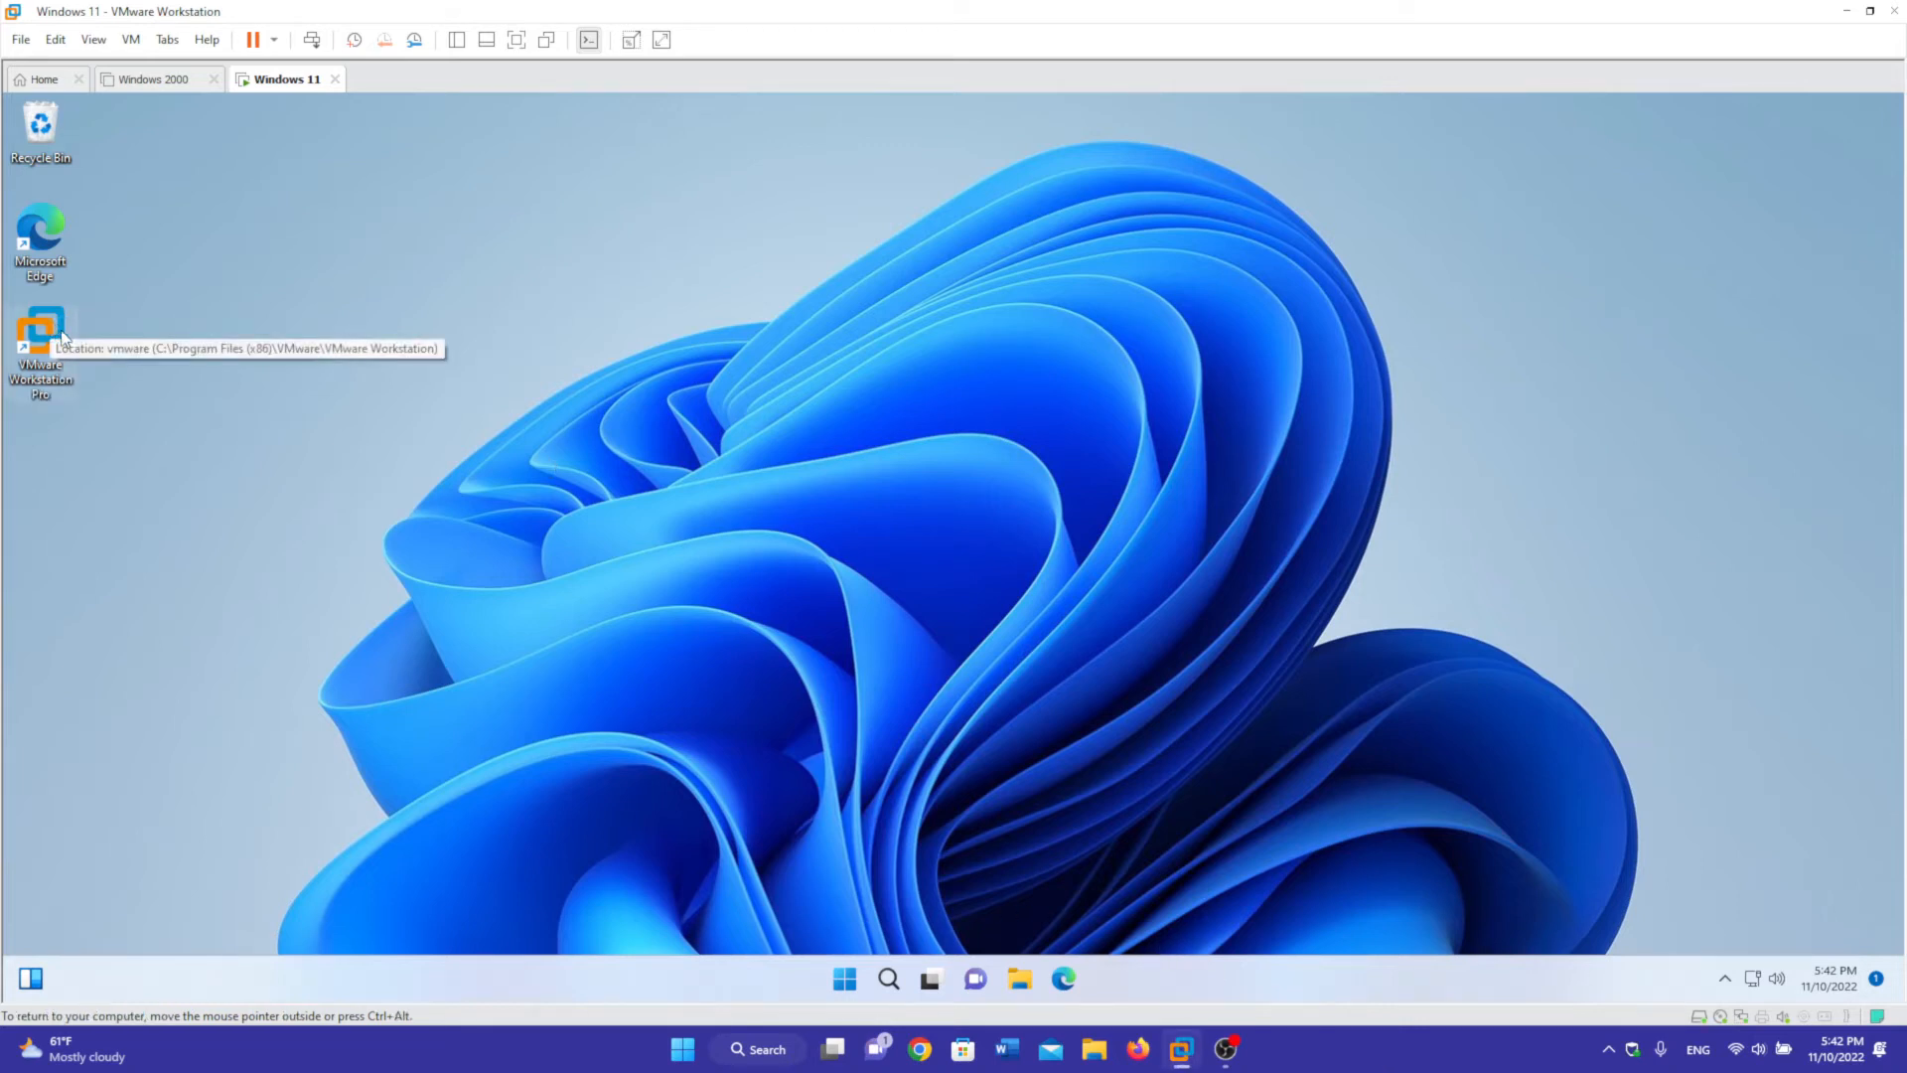
- Launch VMware Workstation and start a new virtual machine with Windows 8.x x64 as guest OS
double_click(77, 352)
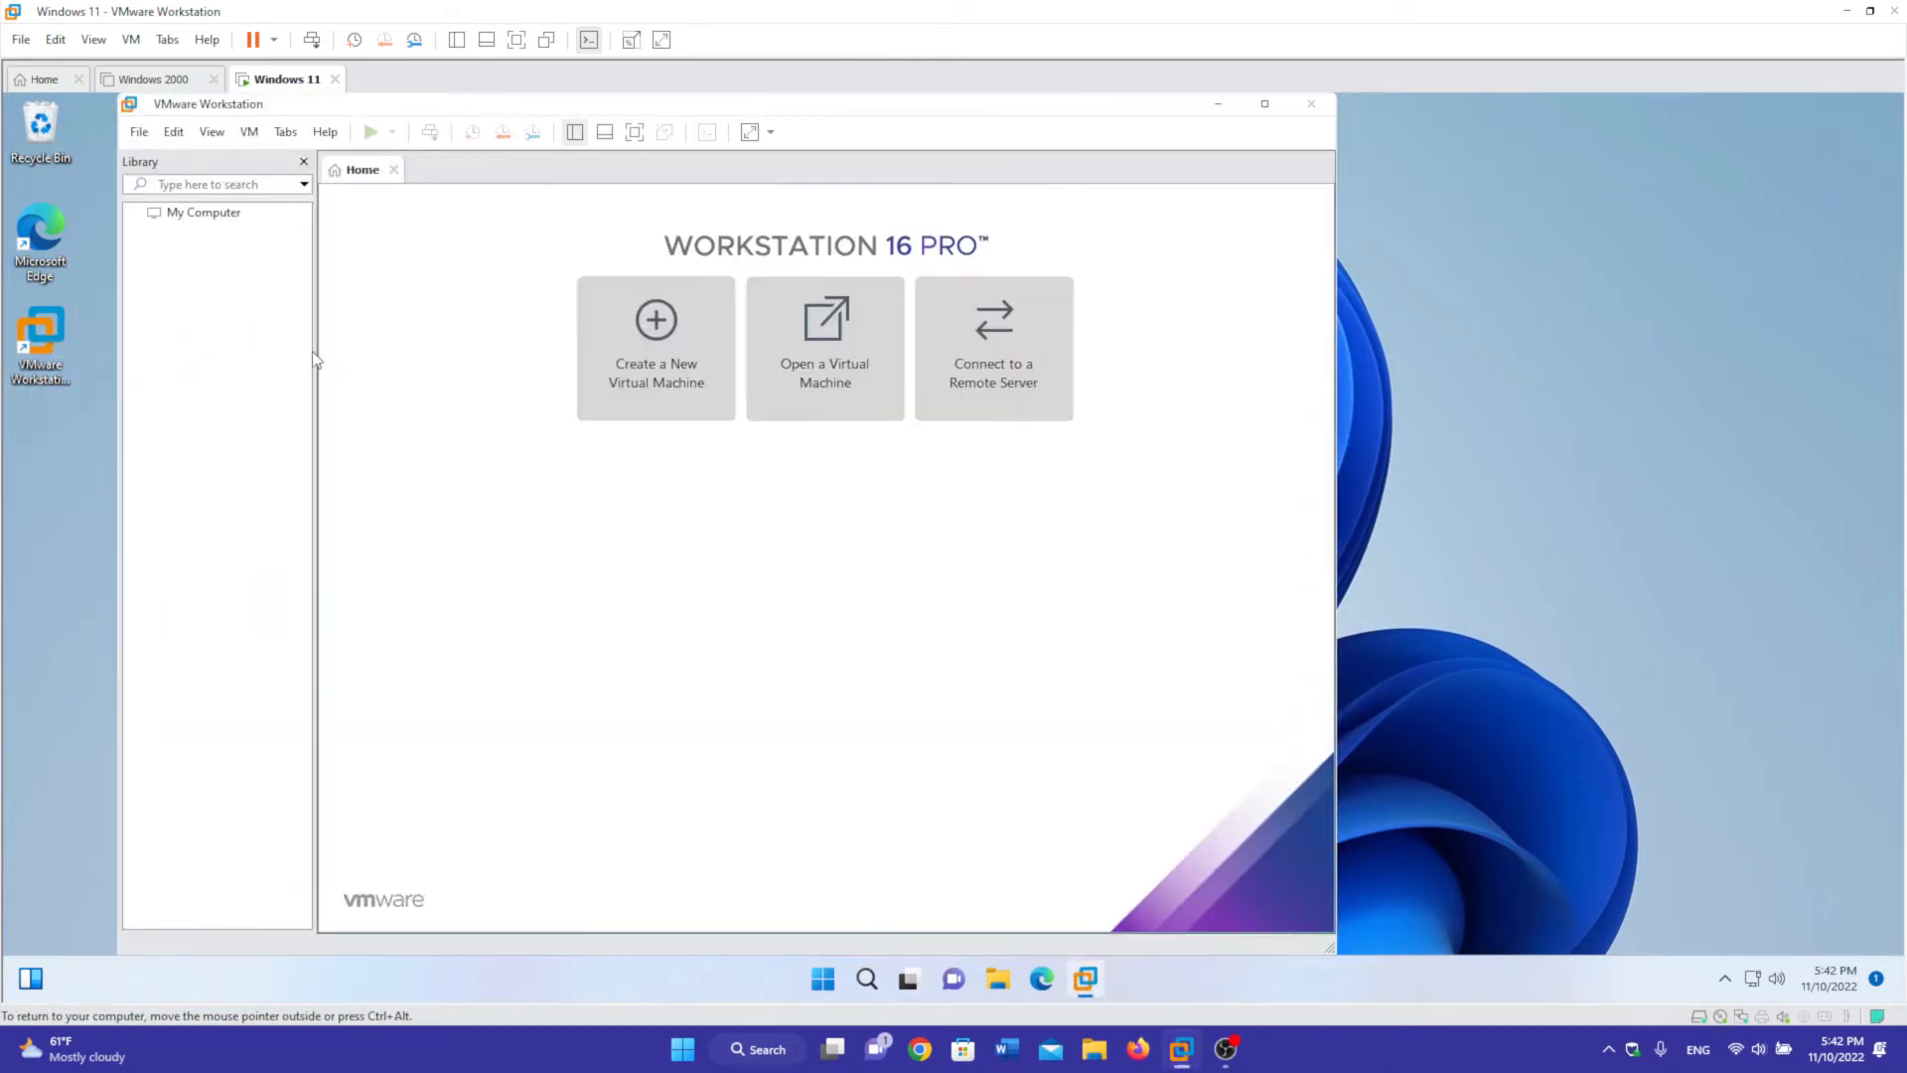
click(826, 344)
key(Escape)
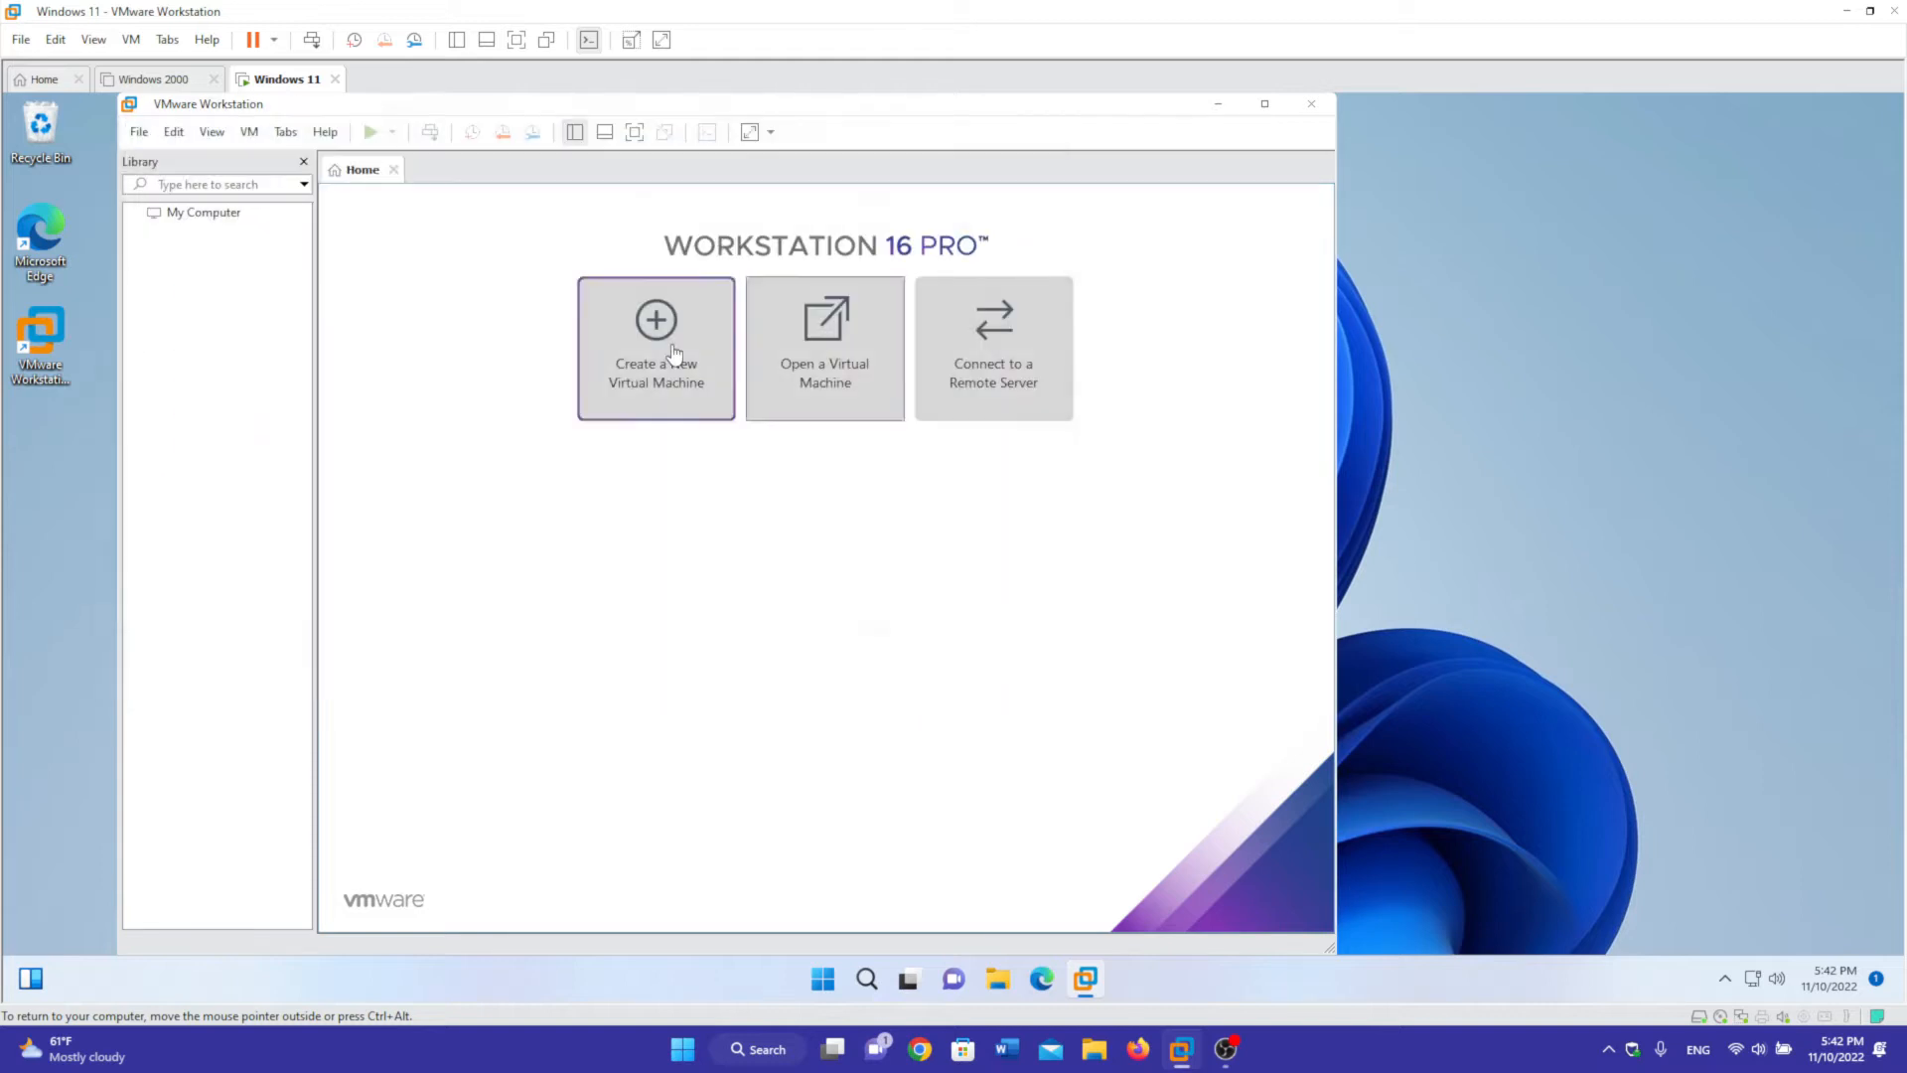
click(668, 358)
click(815, 715)
click(813, 717)
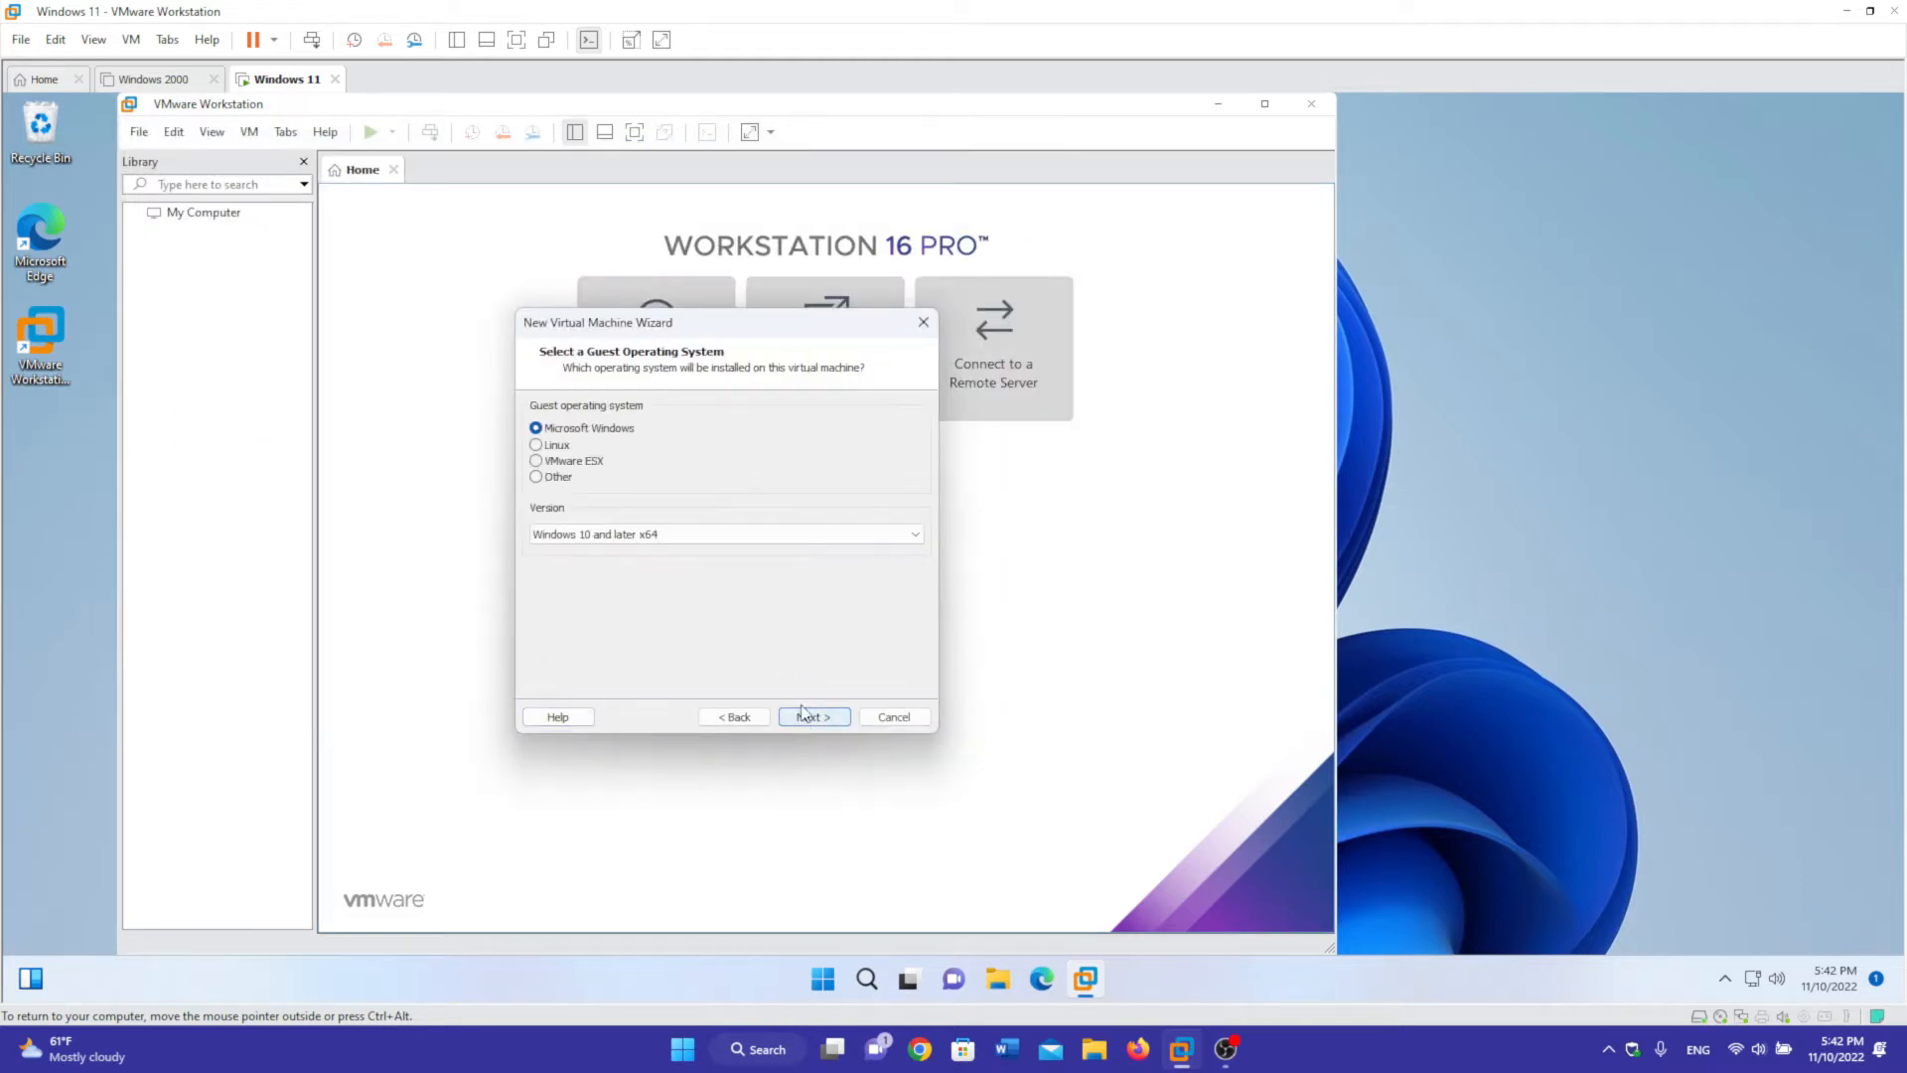
click(711, 534)
click(683, 580)
click(810, 717)
- Name the machine 'Windows 8.1' and finish with a 60 GB single-file virtual disk
drag(620, 433, 583, 435)
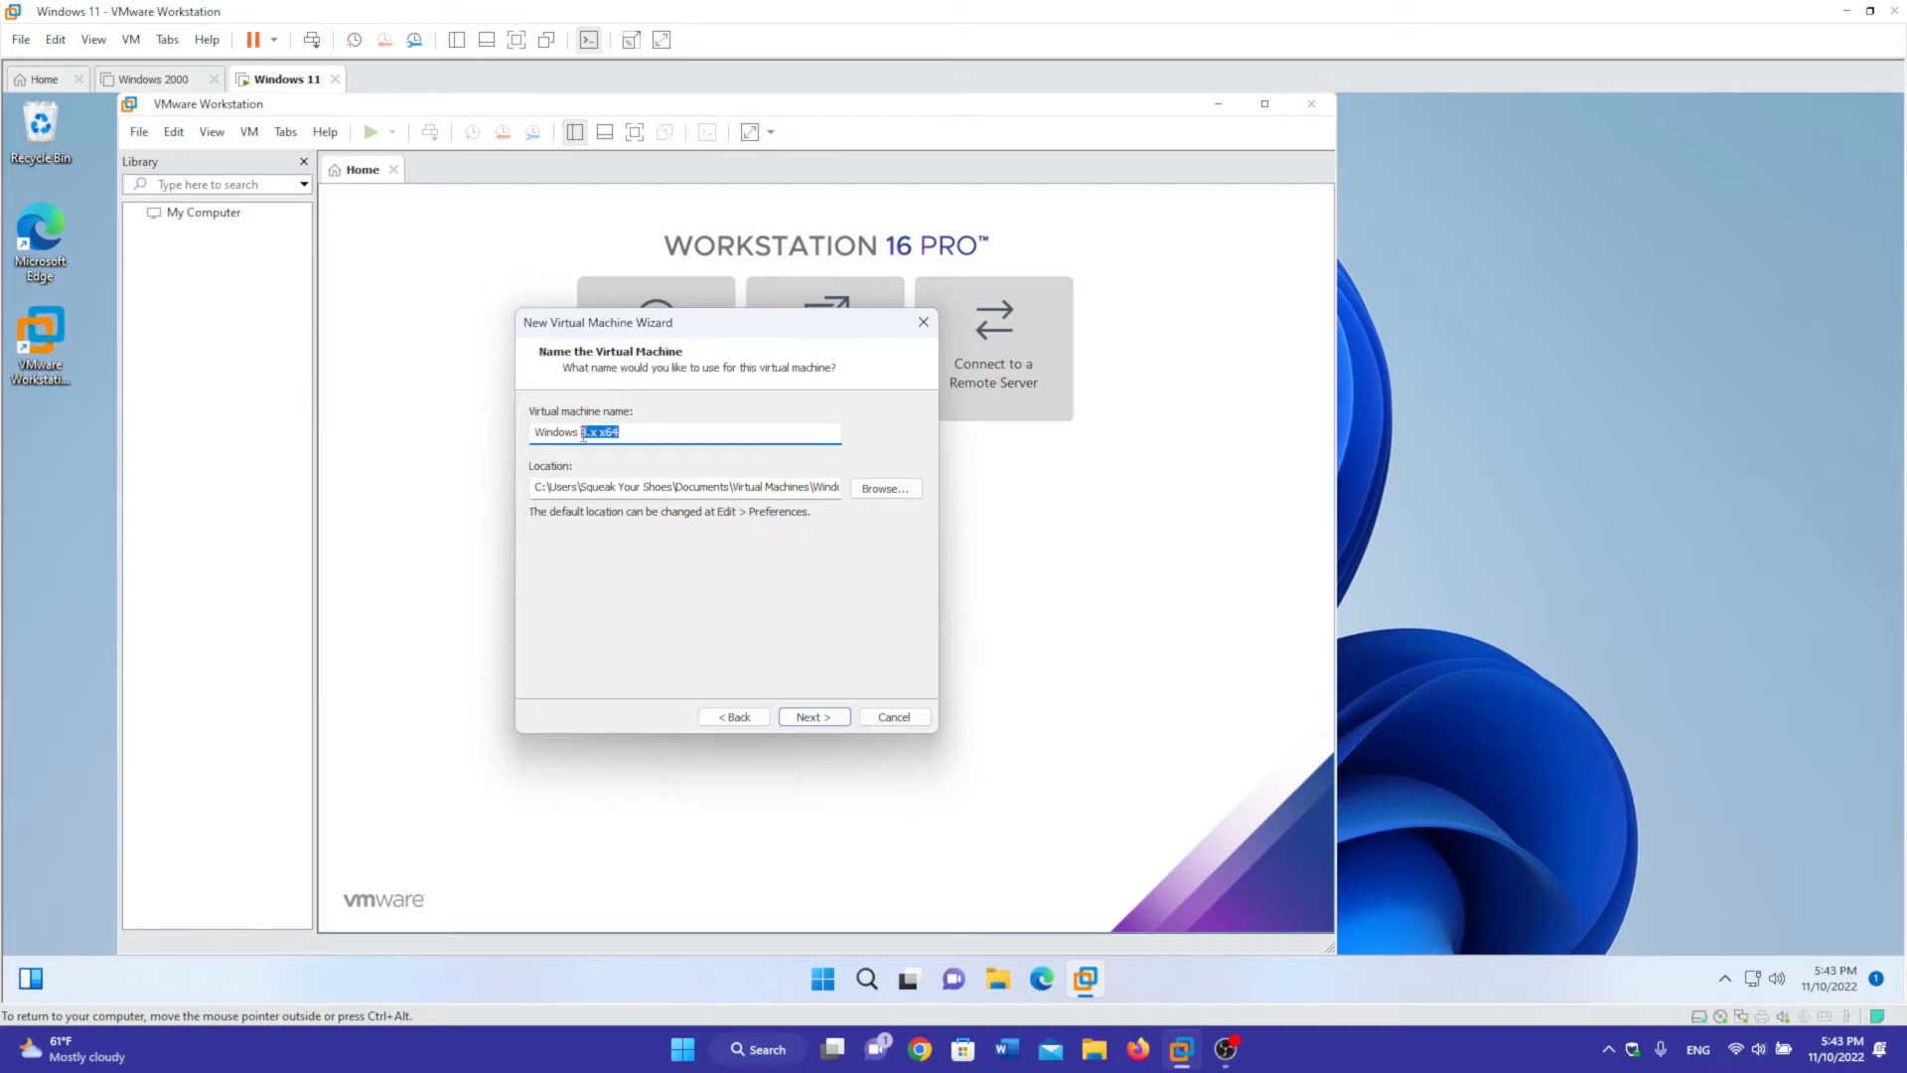
text(8.1)
key(Return)
click(608, 529)
click(816, 717)
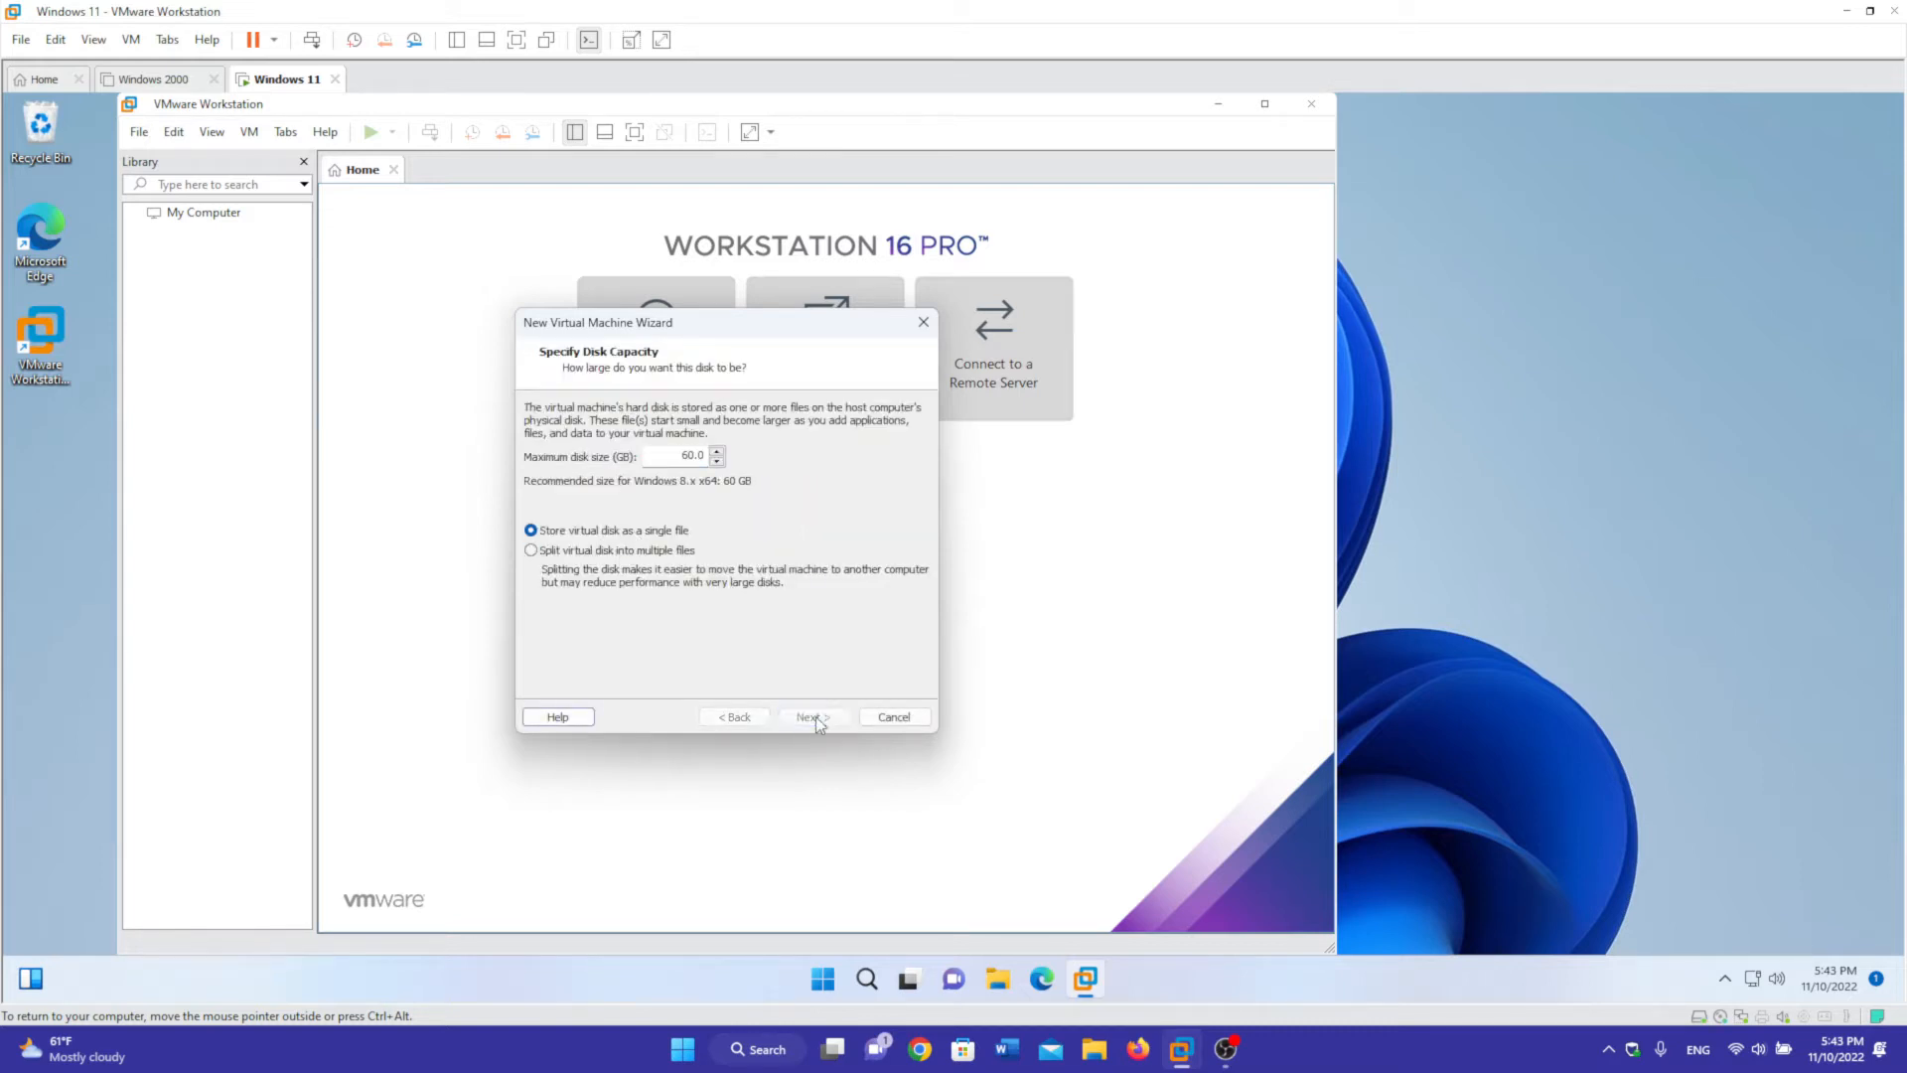
click(816, 718)
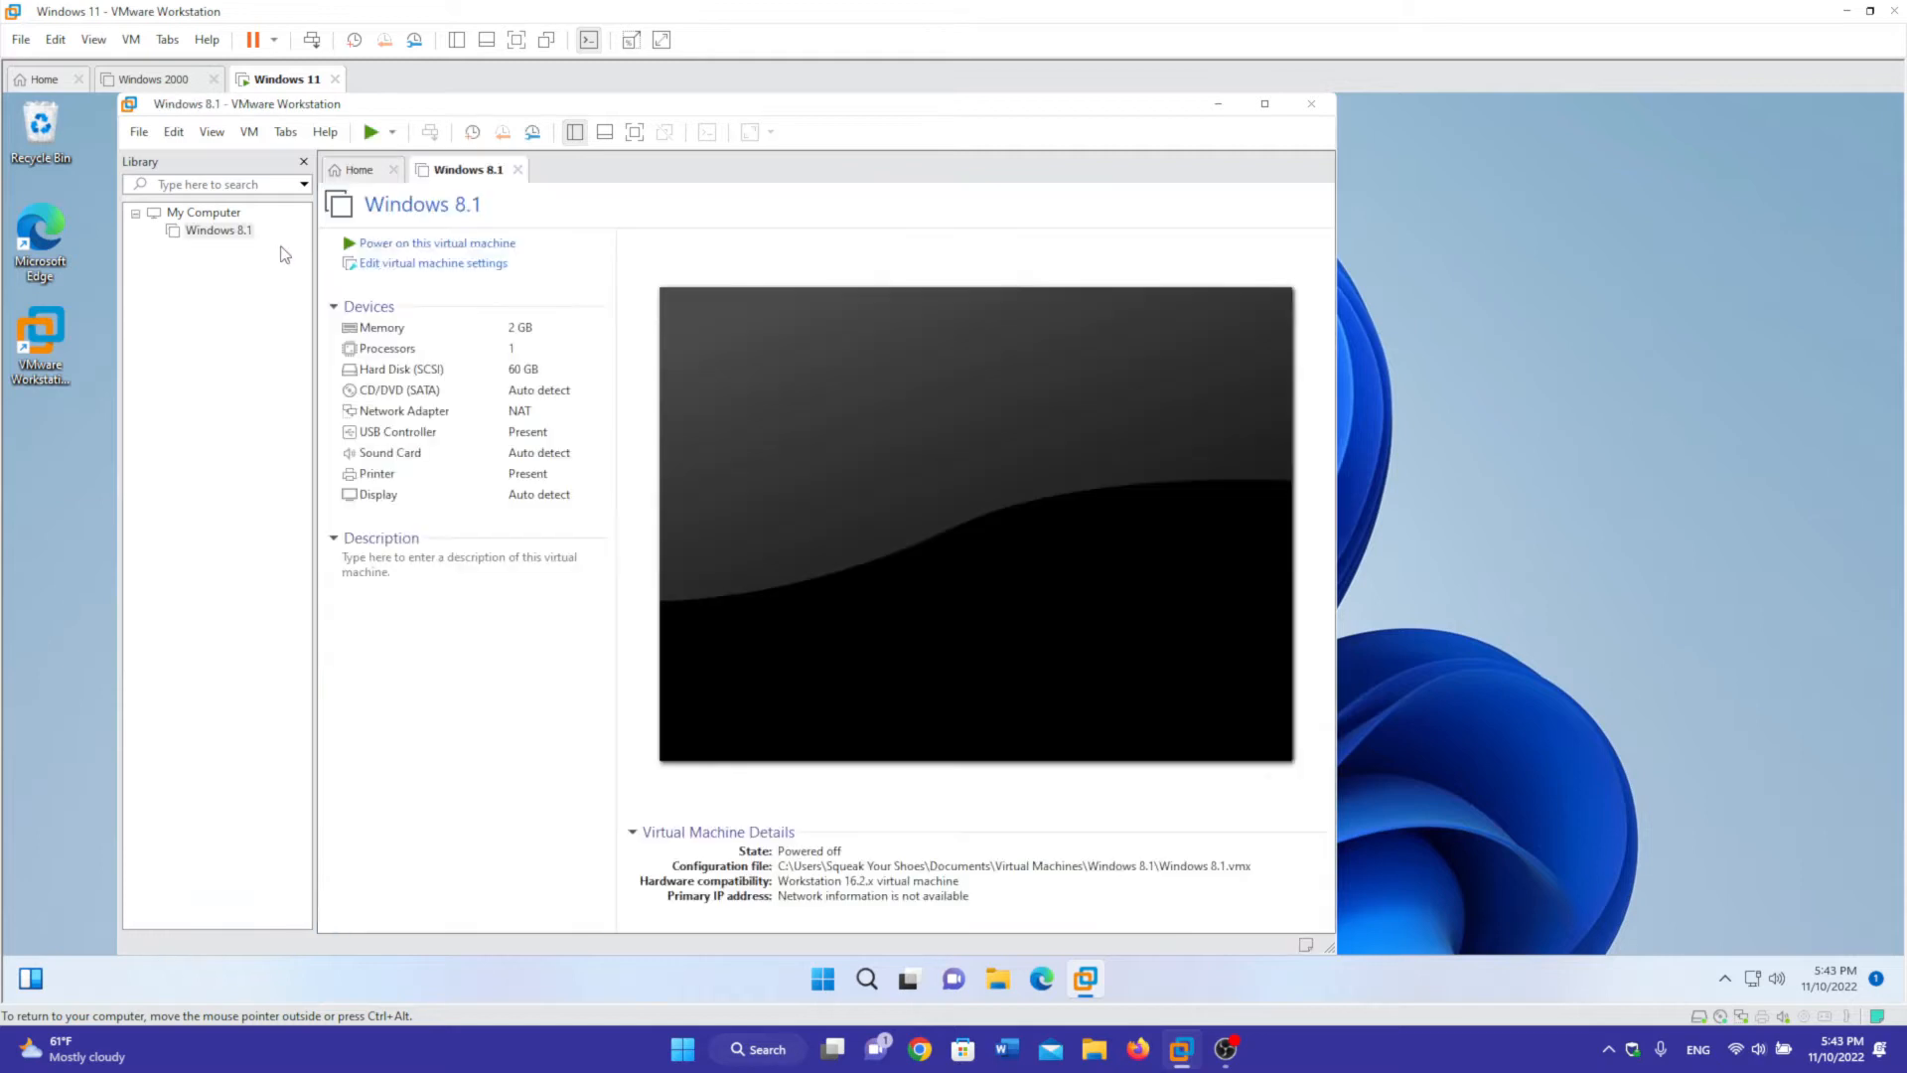
- Set the Windows 8.1 machine to 8 GB memory and one processor with two cores
click(433, 263)
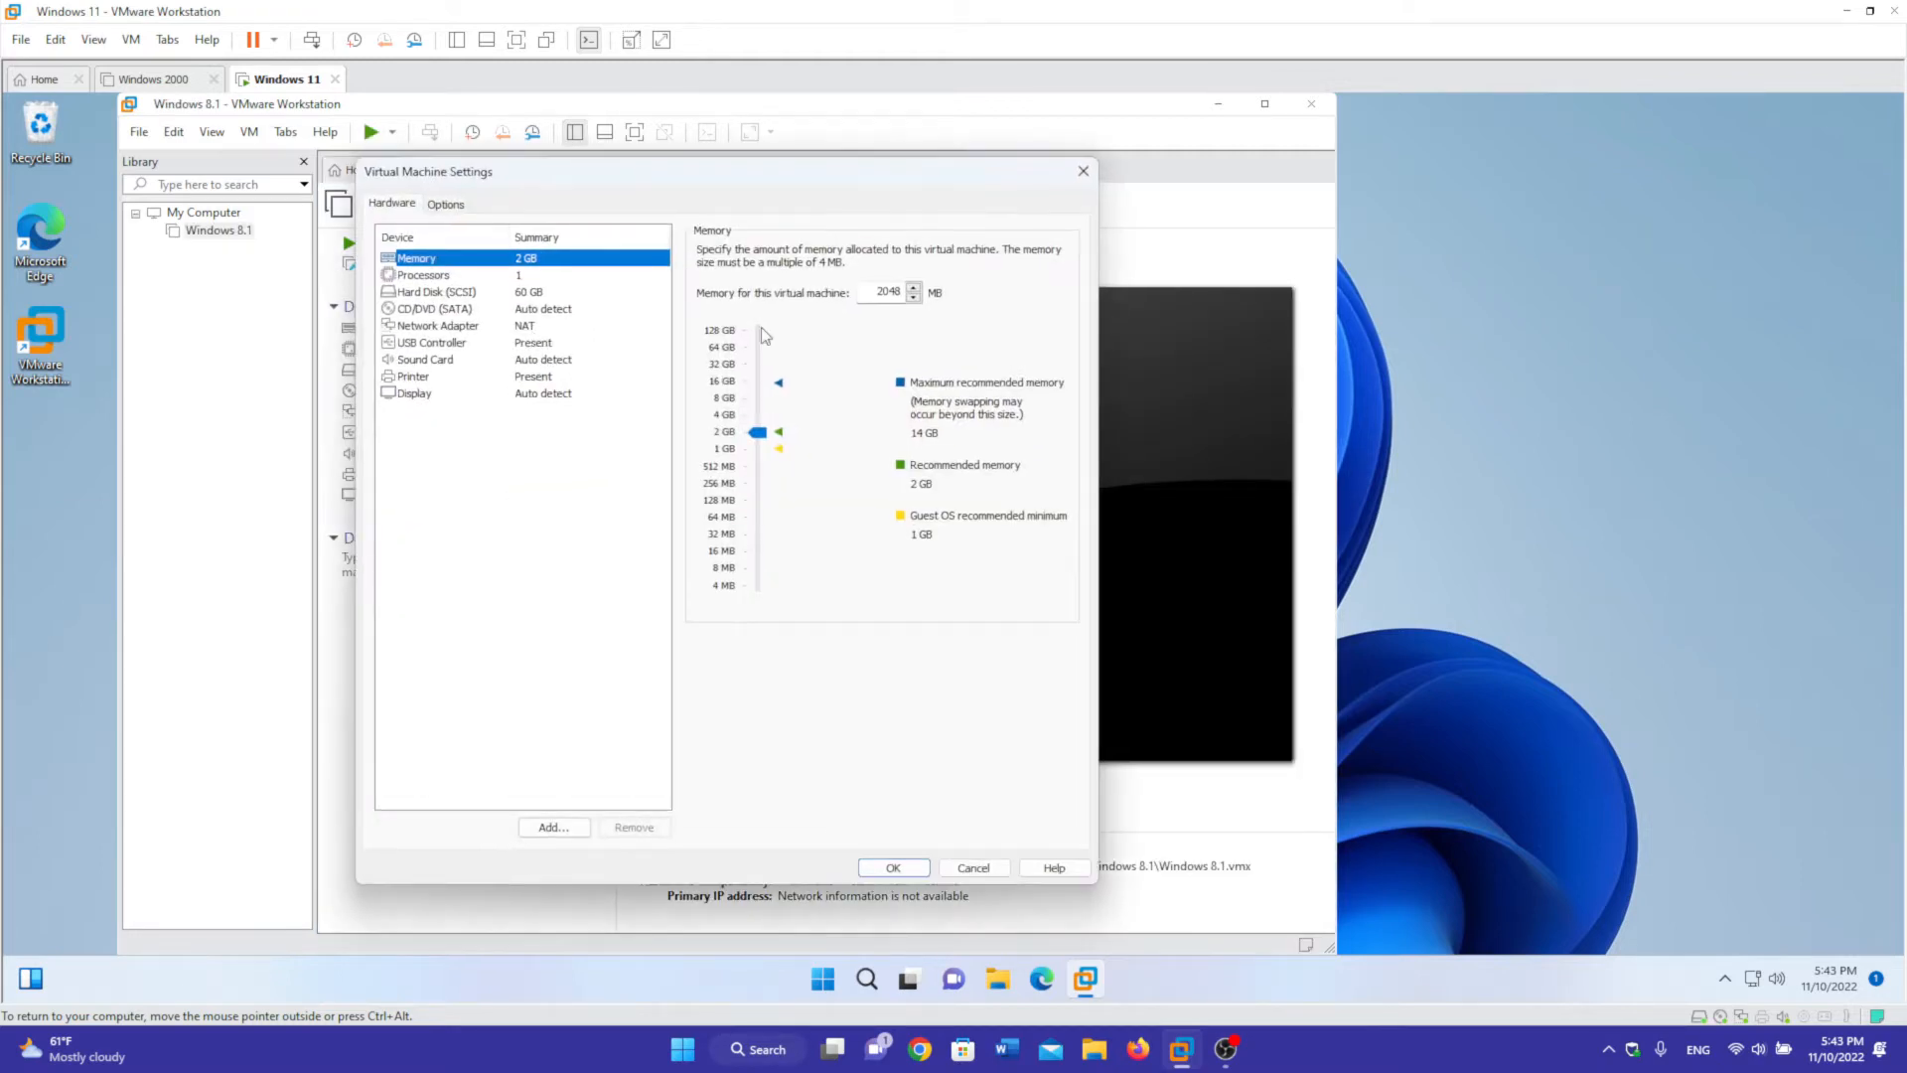
click(723, 398)
click(423, 275)
click(919, 252)
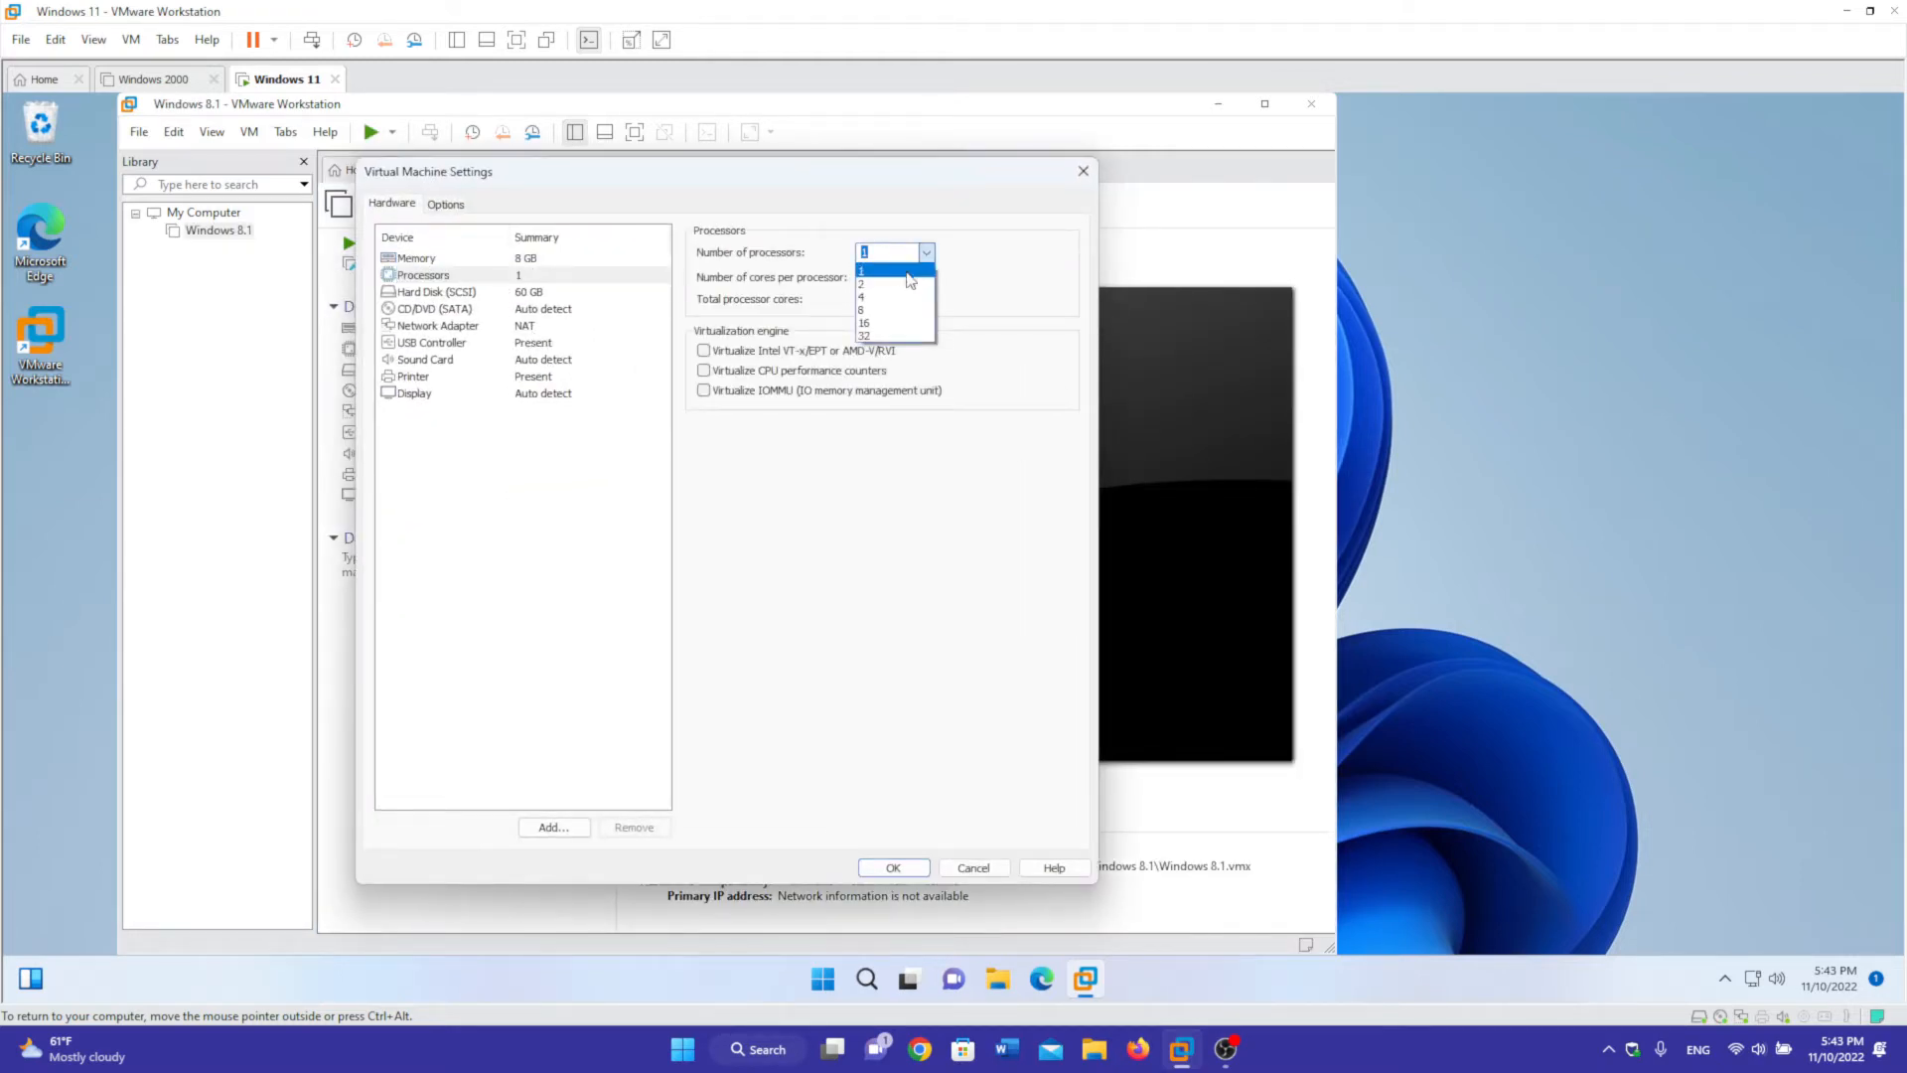
click(907, 273)
click(924, 278)
click(866, 309)
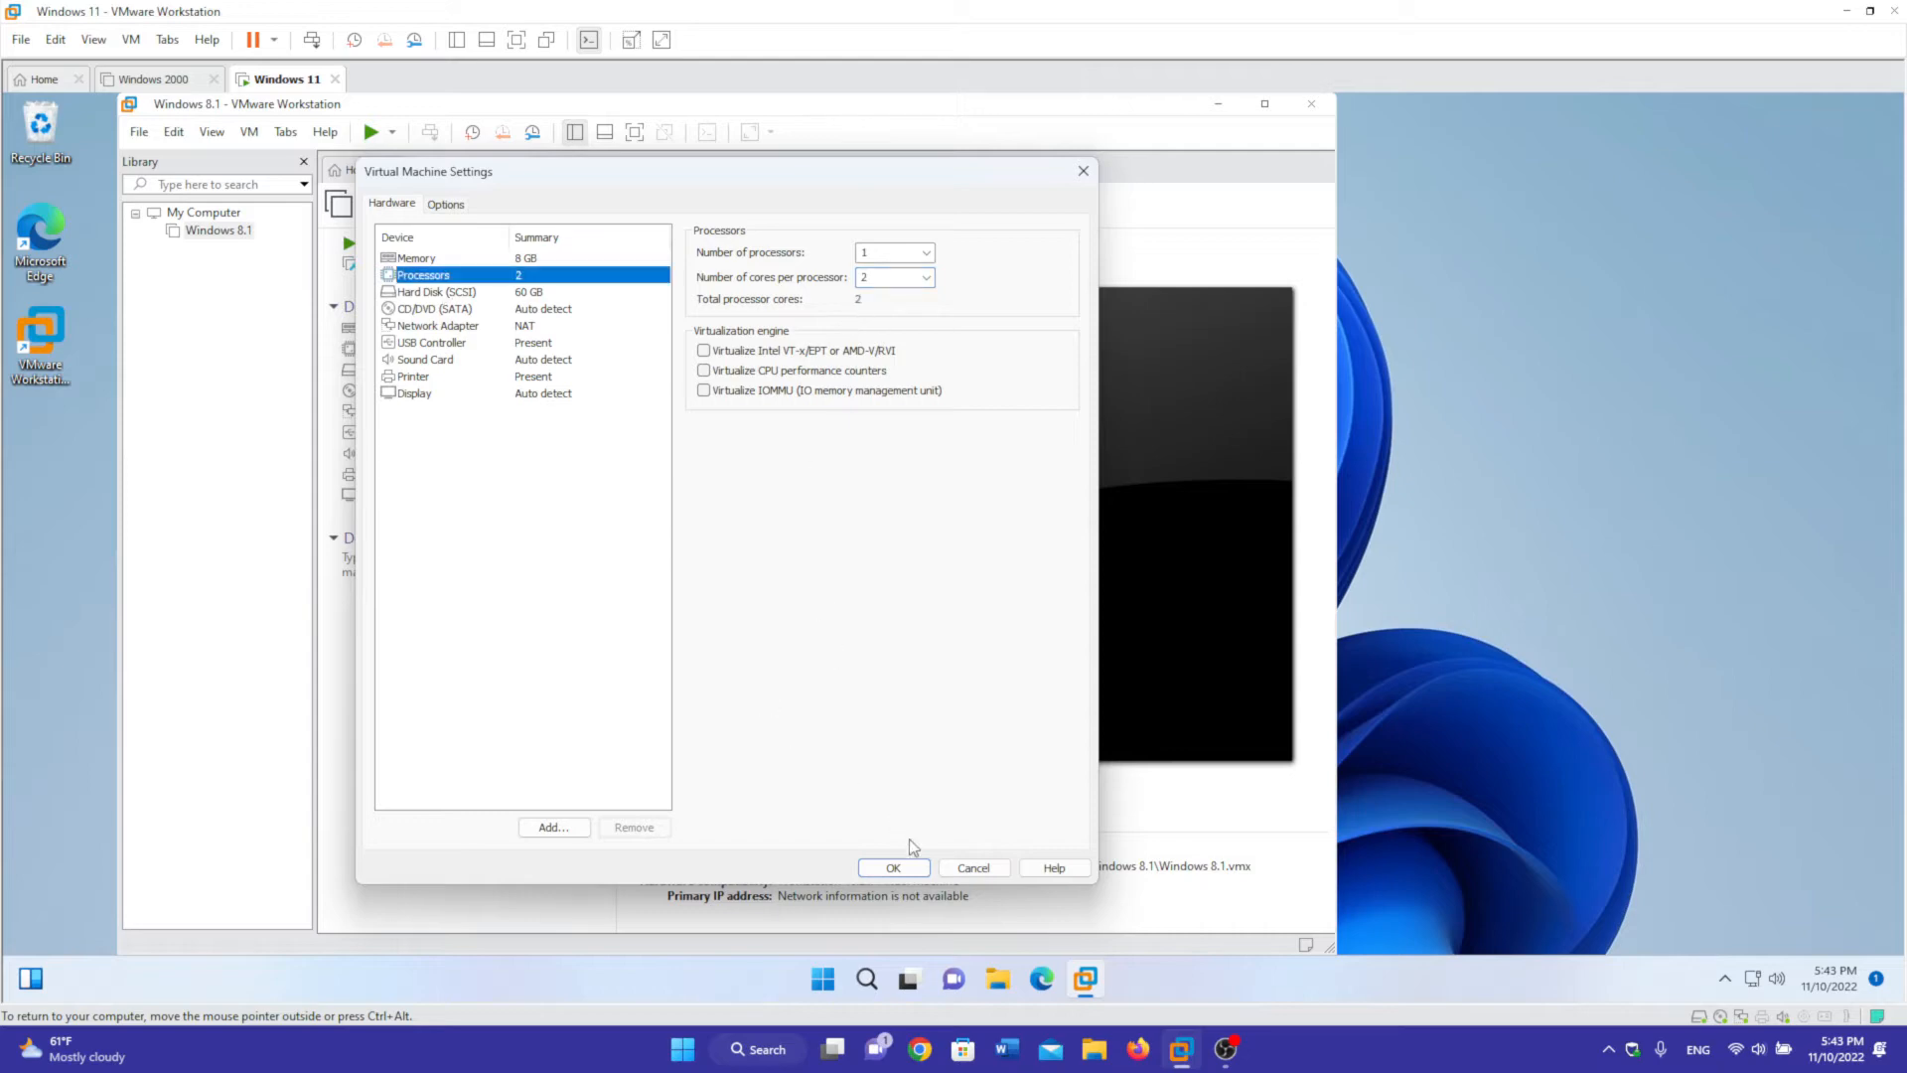
click(898, 867)
- Show the Windows 11 host machine full screen and power on the Windows 8.1 machine
click(93, 40)
click(128, 62)
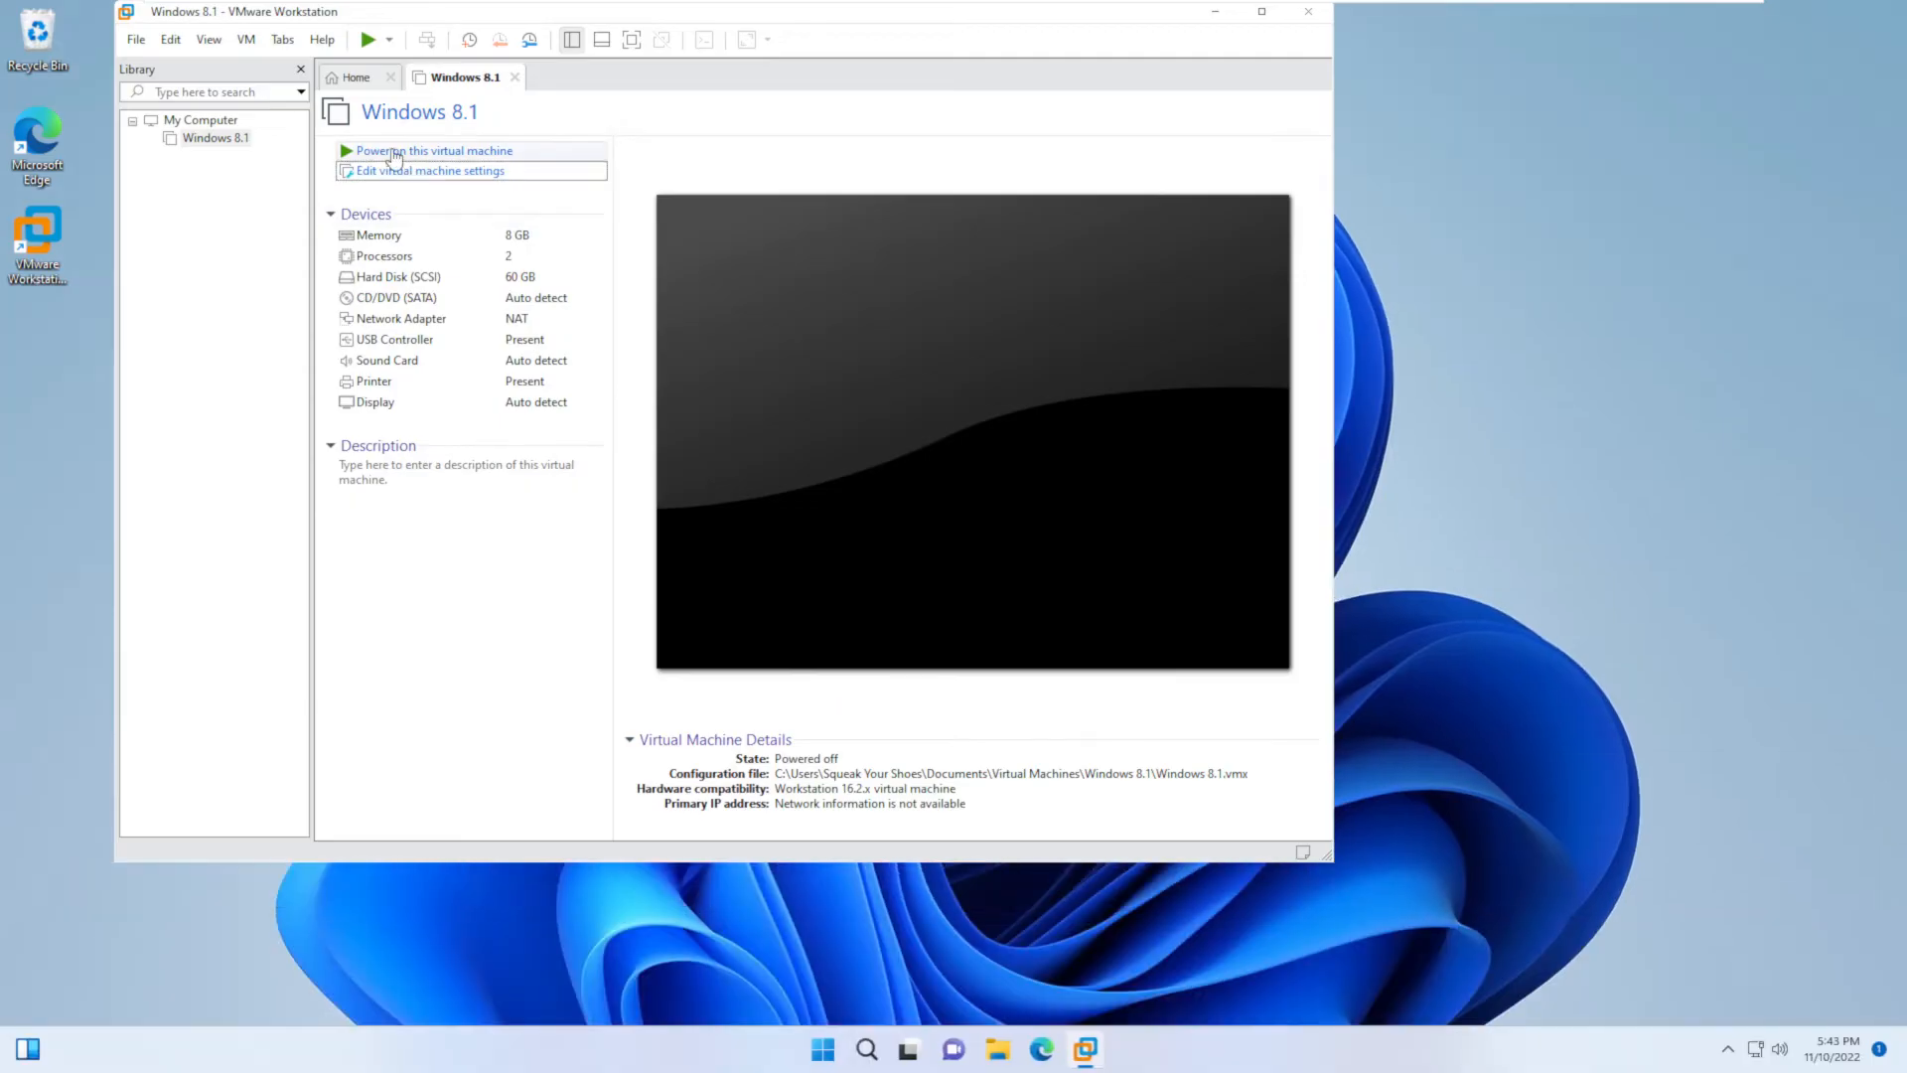
click(394, 152)
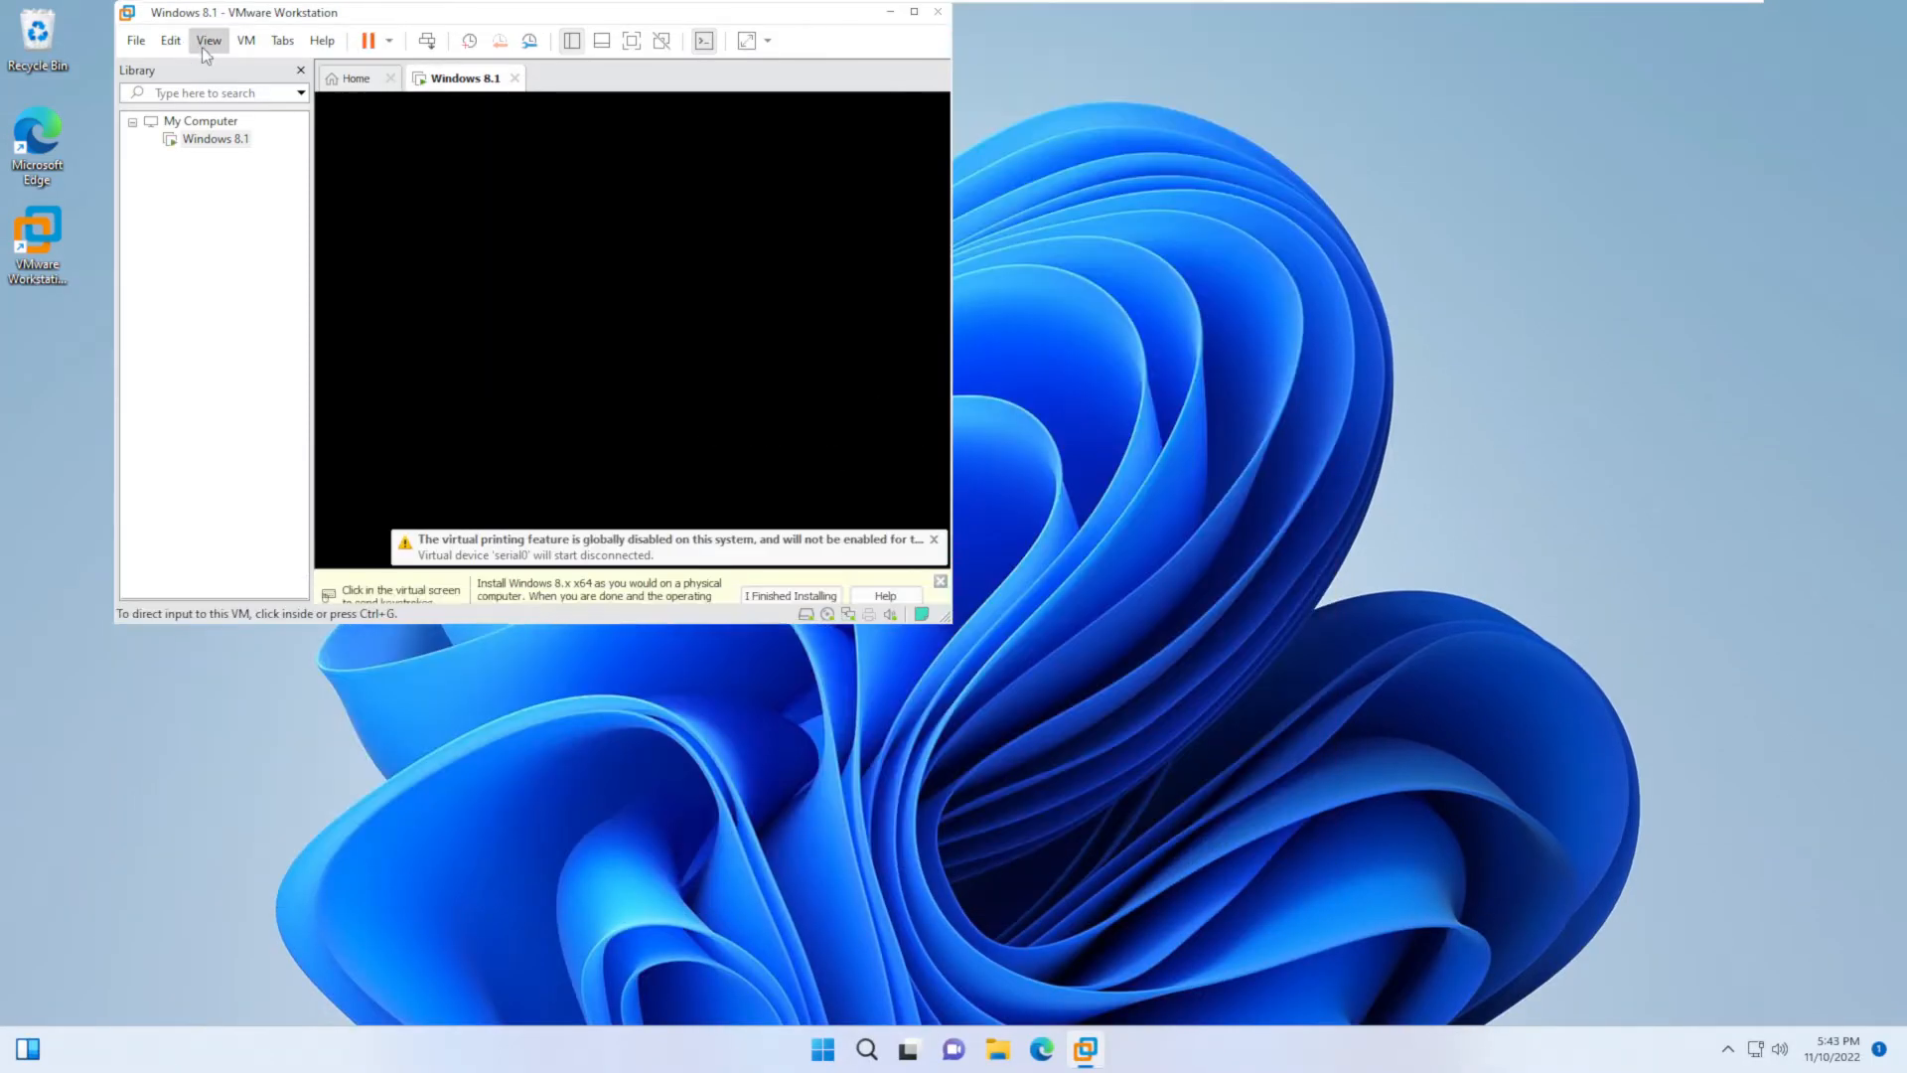
- Dismiss the hint bar, keep the default language settings, and choose Install now in Windows Setup
click(940, 581)
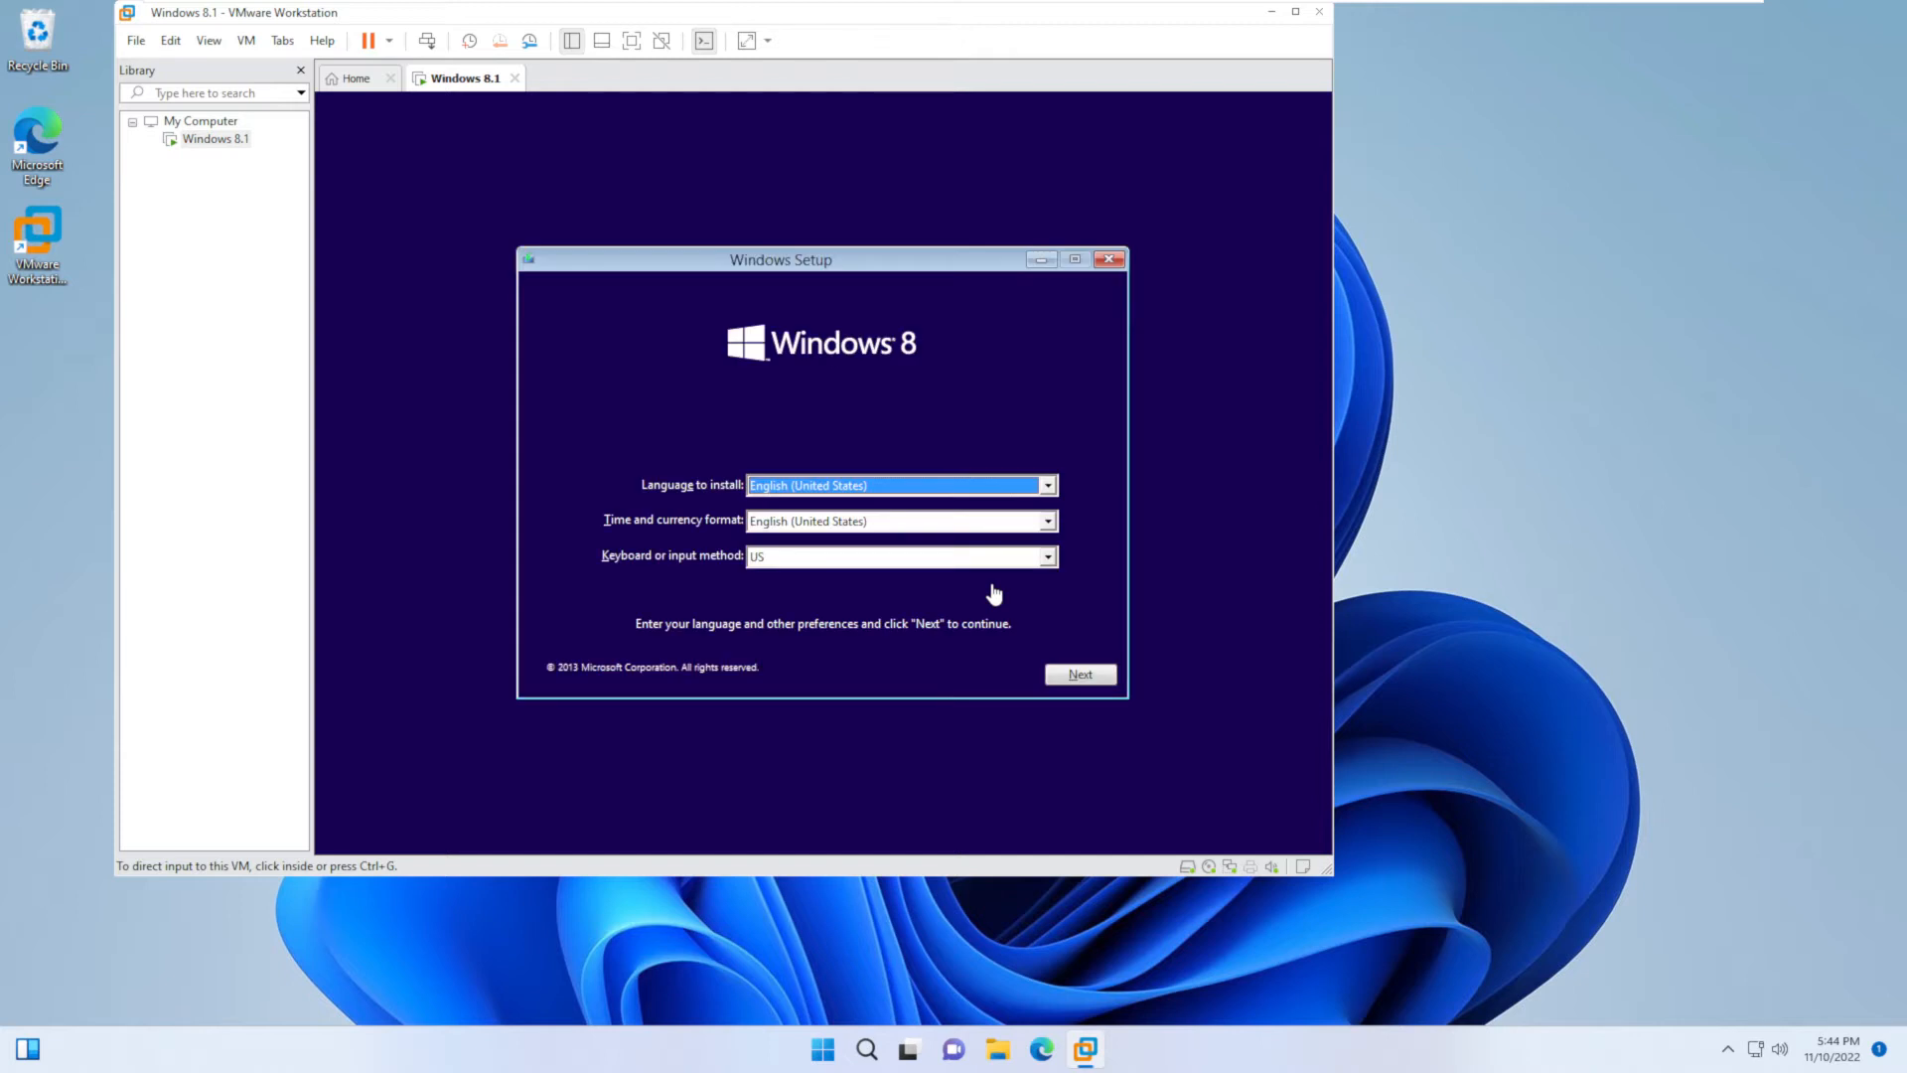
click(994, 594)
click(1100, 679)
click(819, 488)
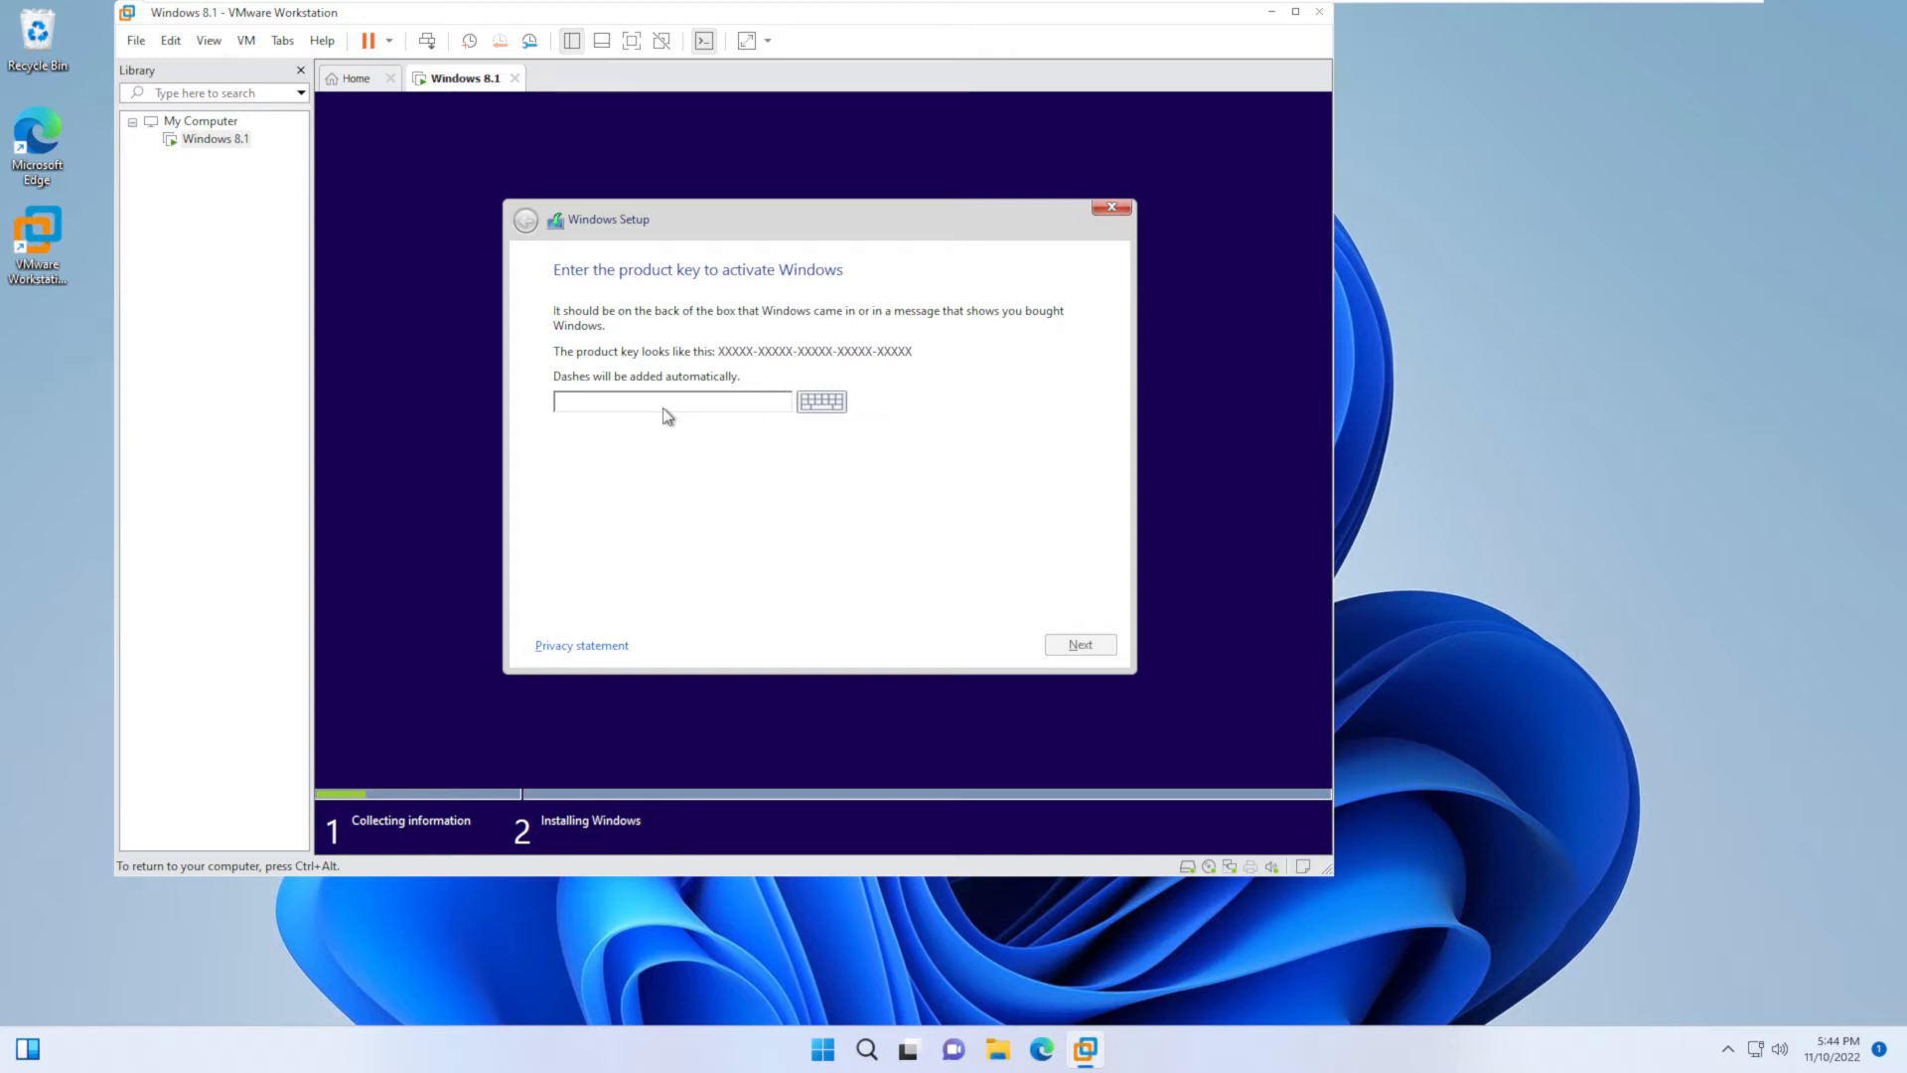
- Enter the Windows product key, accept the license terms, and install to the 60 GB unallocated drive
text(XHQ8N-C3MCJ-RQXB6-WCHYG-C9WKB)
click(1063, 646)
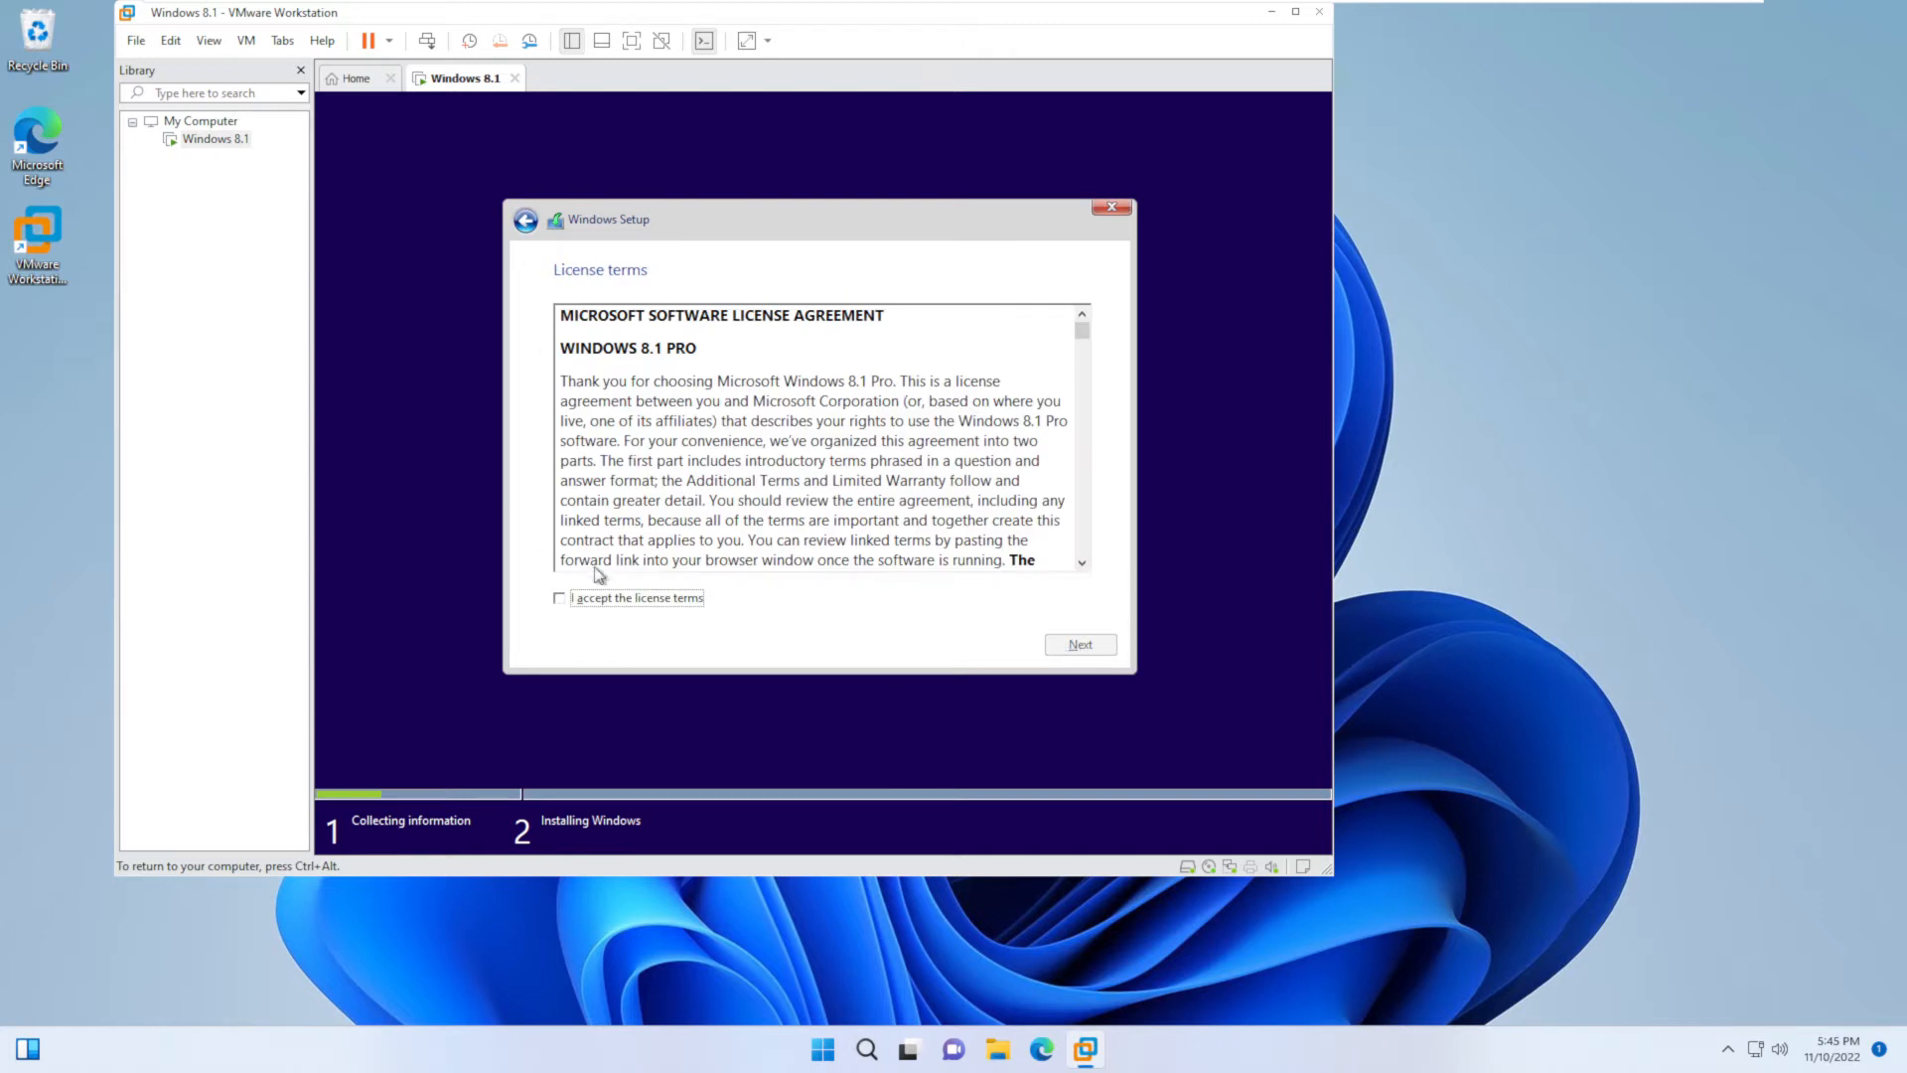
click(618, 598)
click(1080, 644)
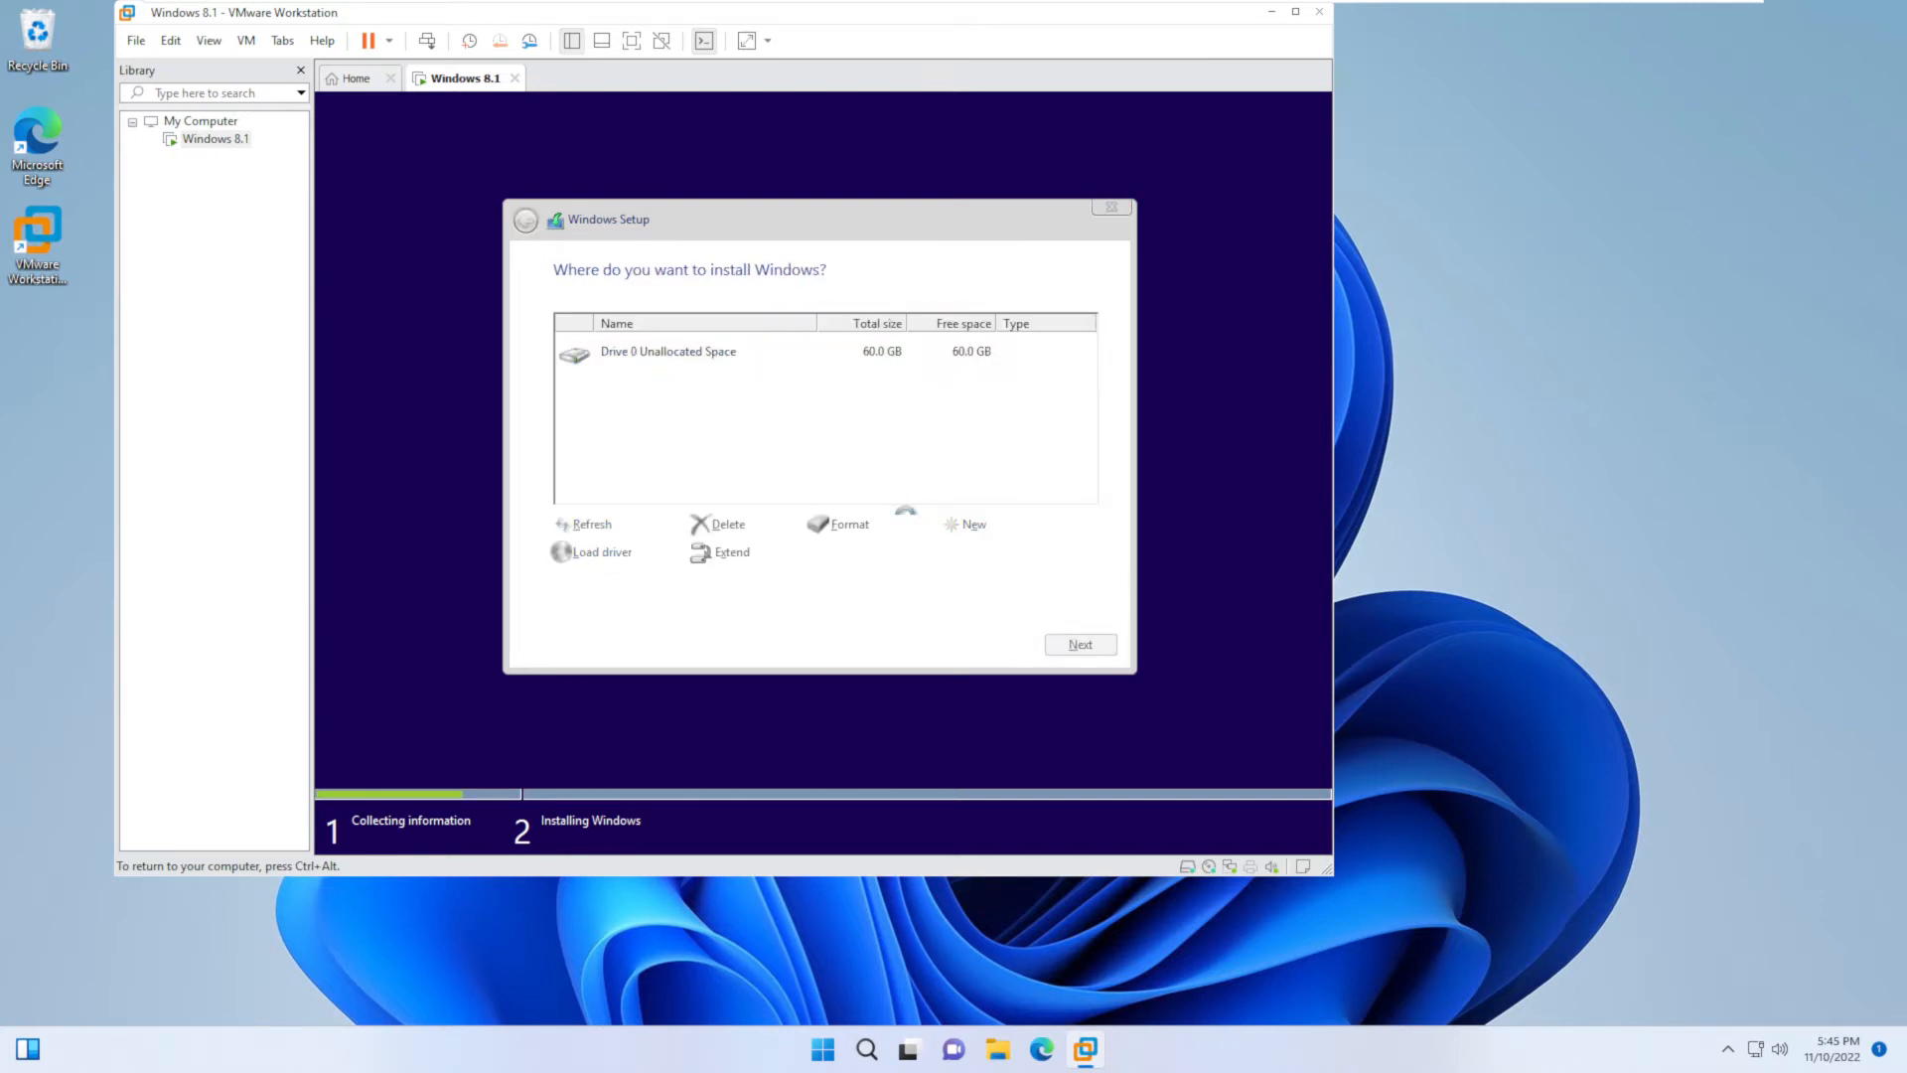
click(1086, 647)
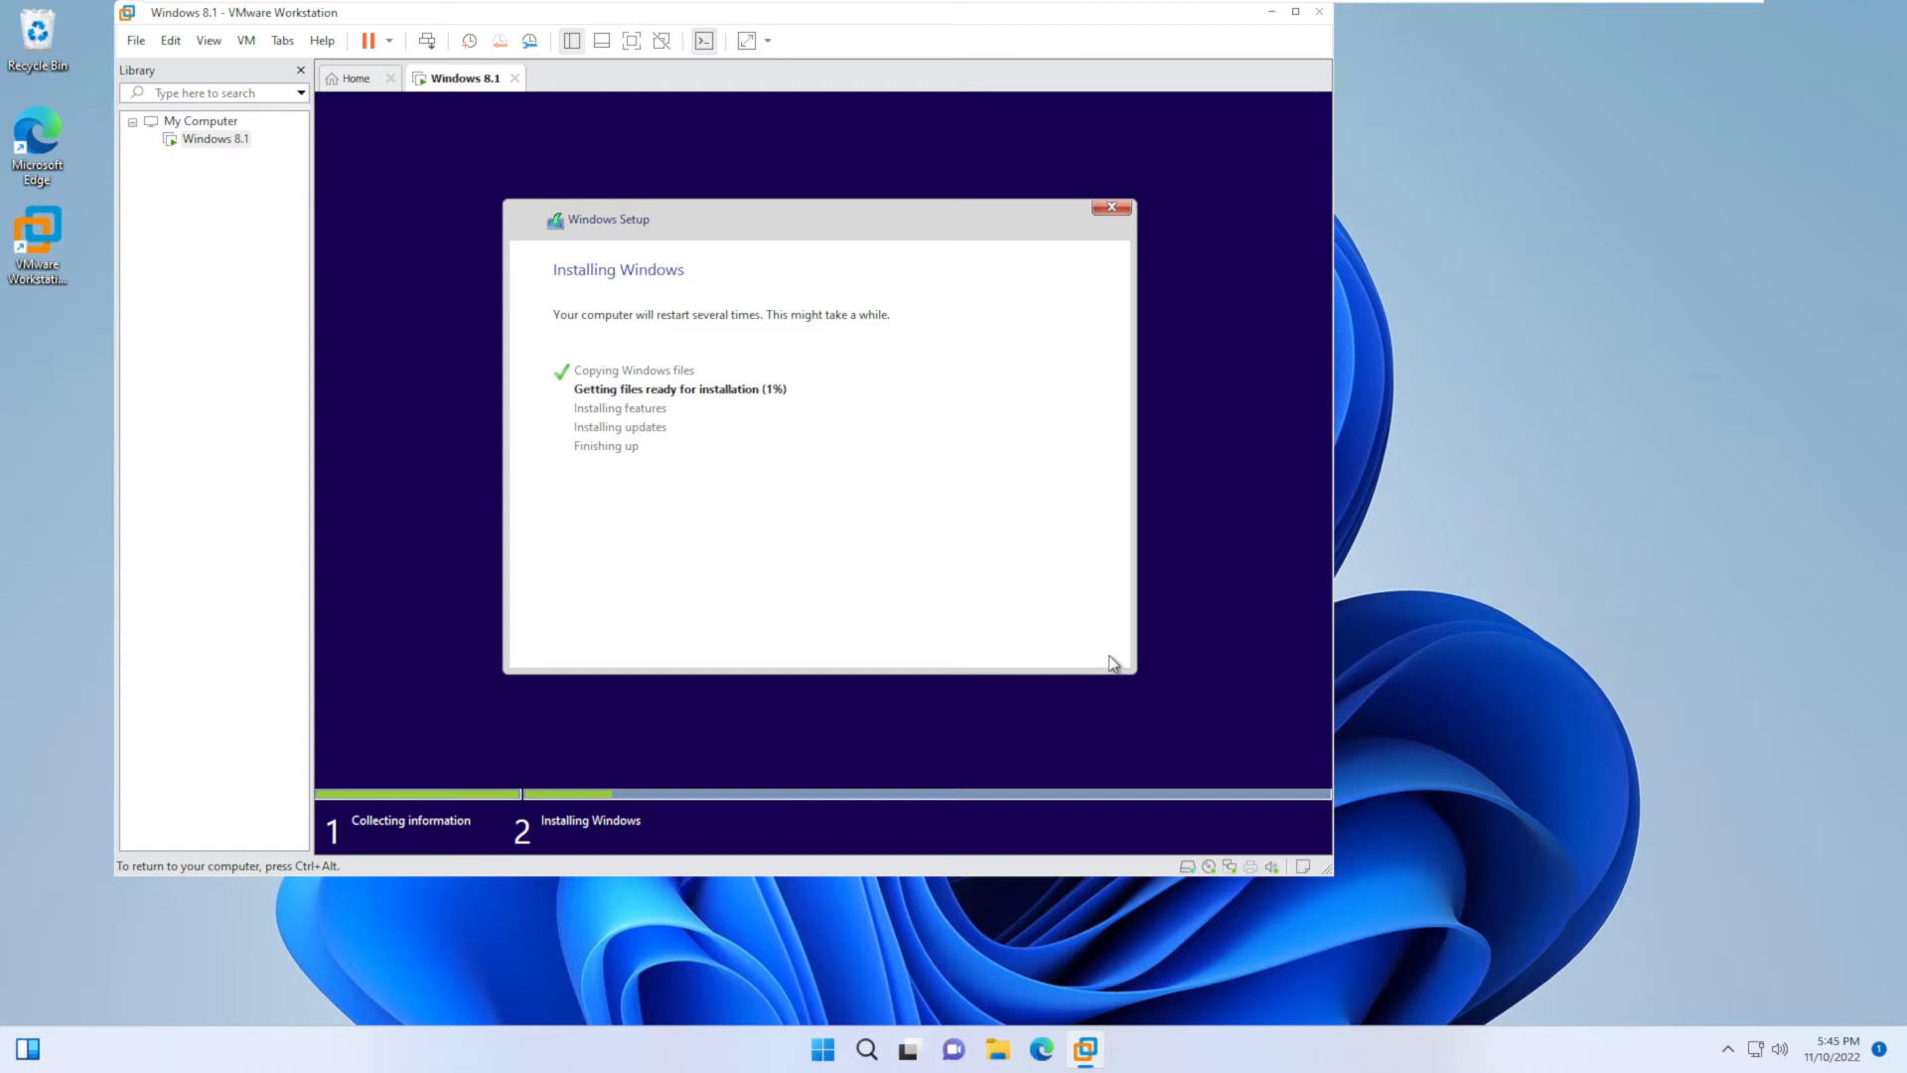
- Release input from the guest with Ctrl+Alt and wait while Windows installs and restarts
key(ctrl+alt)
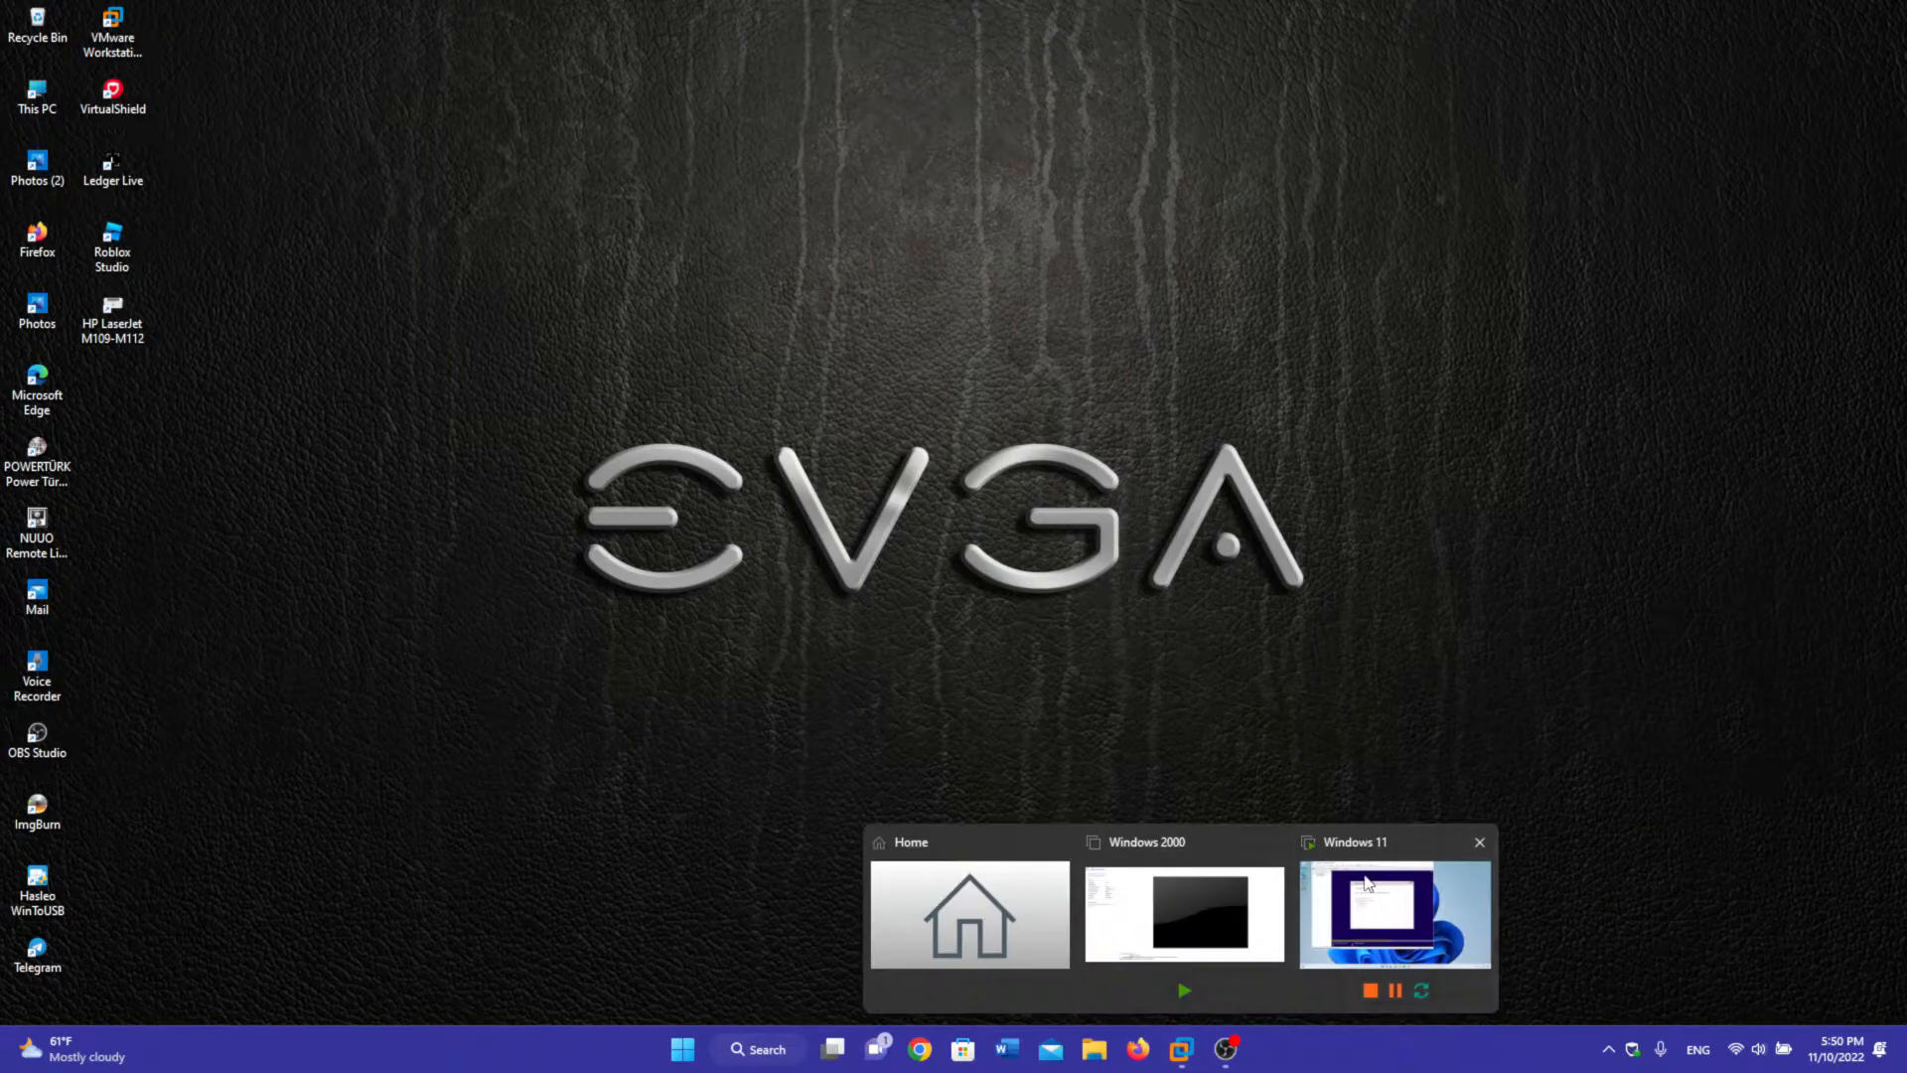
click(1384, 904)
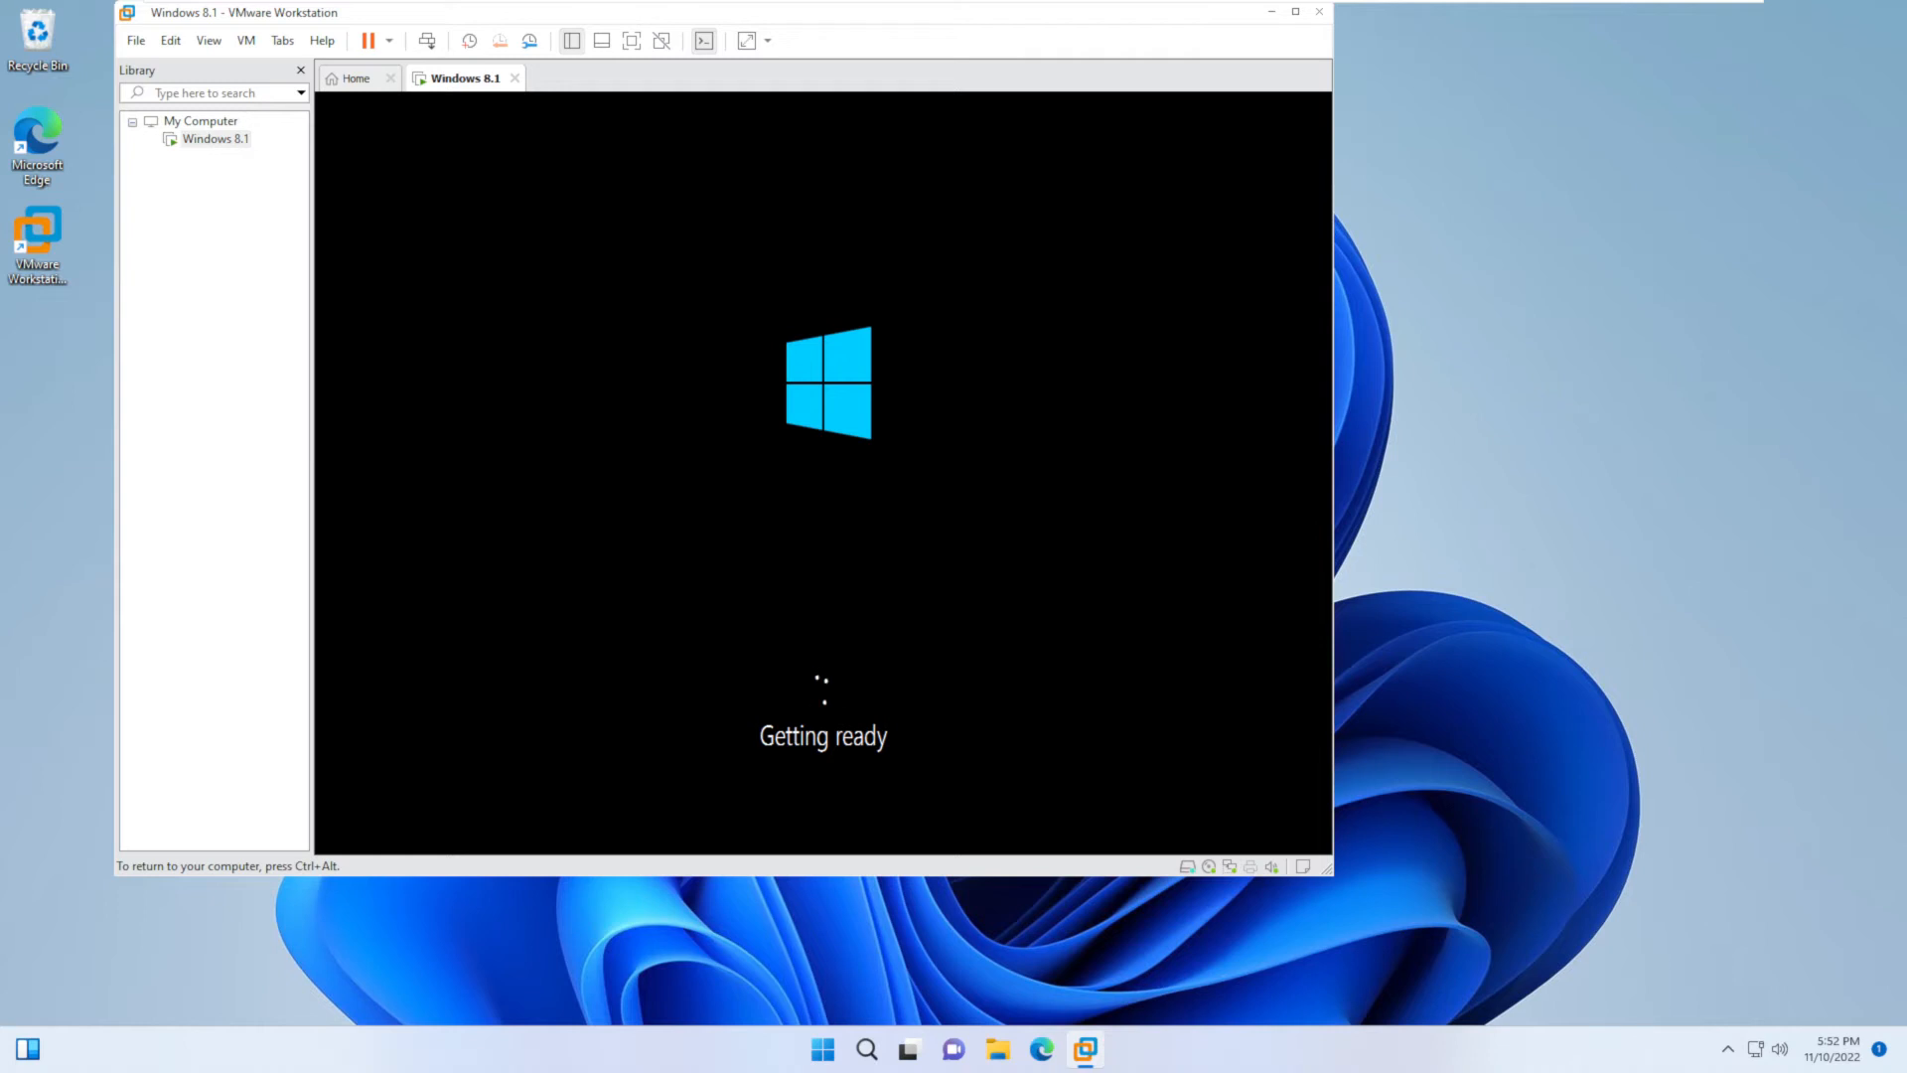
- Show the Windows 8.1 machine full screen, then leave full screen and return to the Windows 11 machine
key(ctrl+alt)
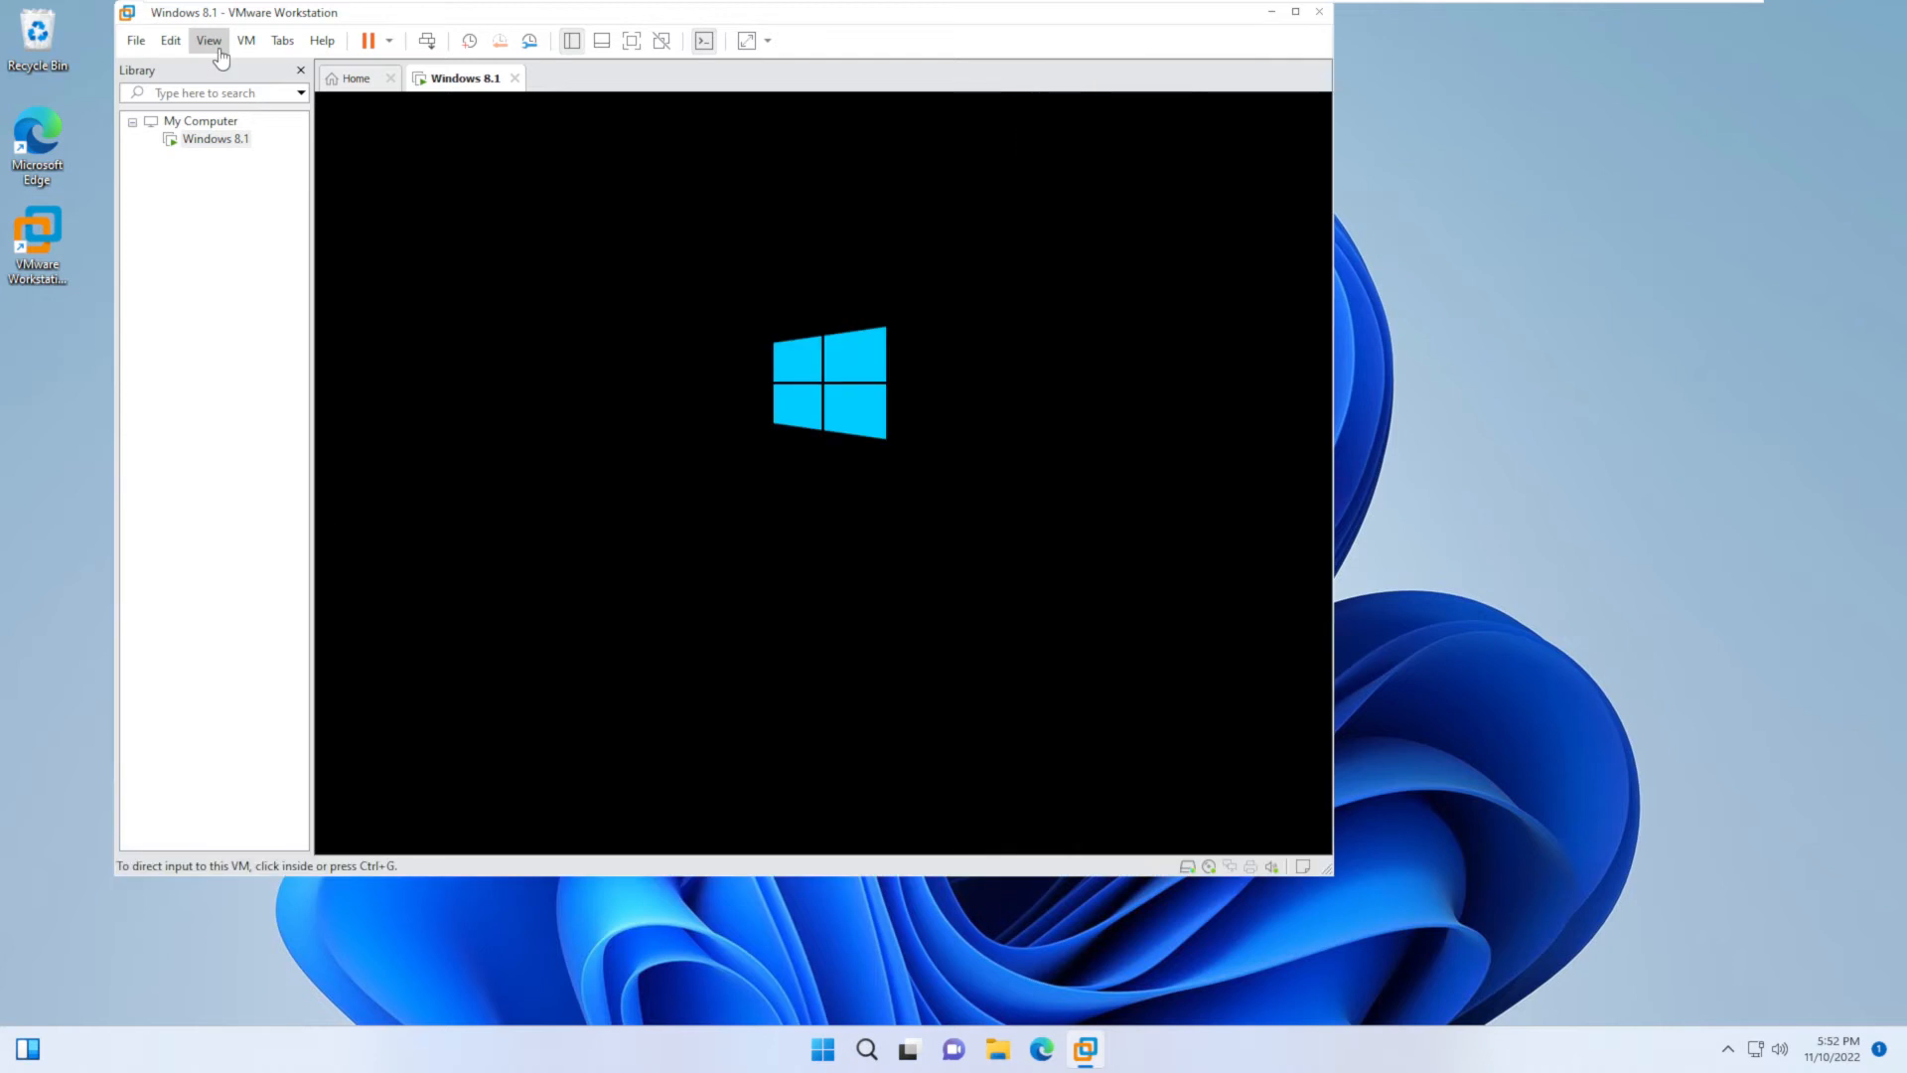
click(219, 49)
click(233, 63)
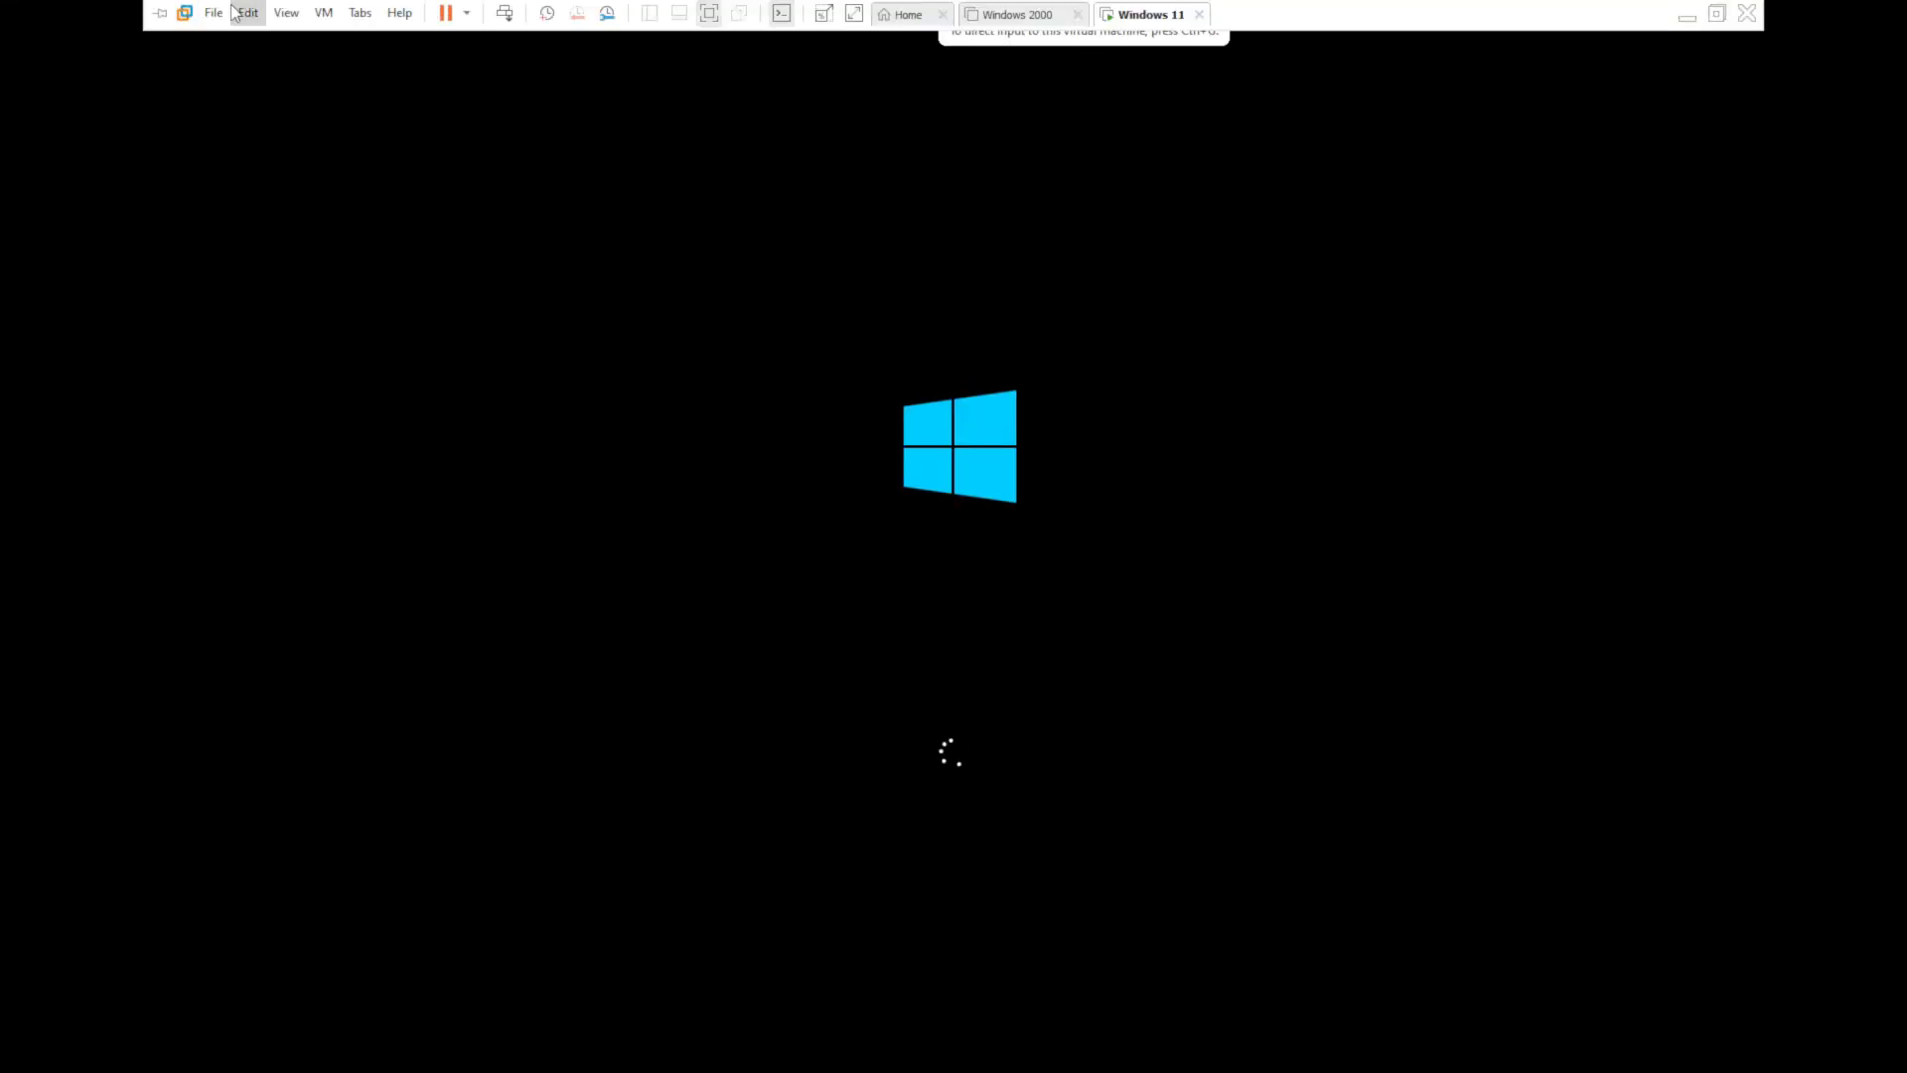
click(287, 13)
click(298, 40)
click(222, 85)
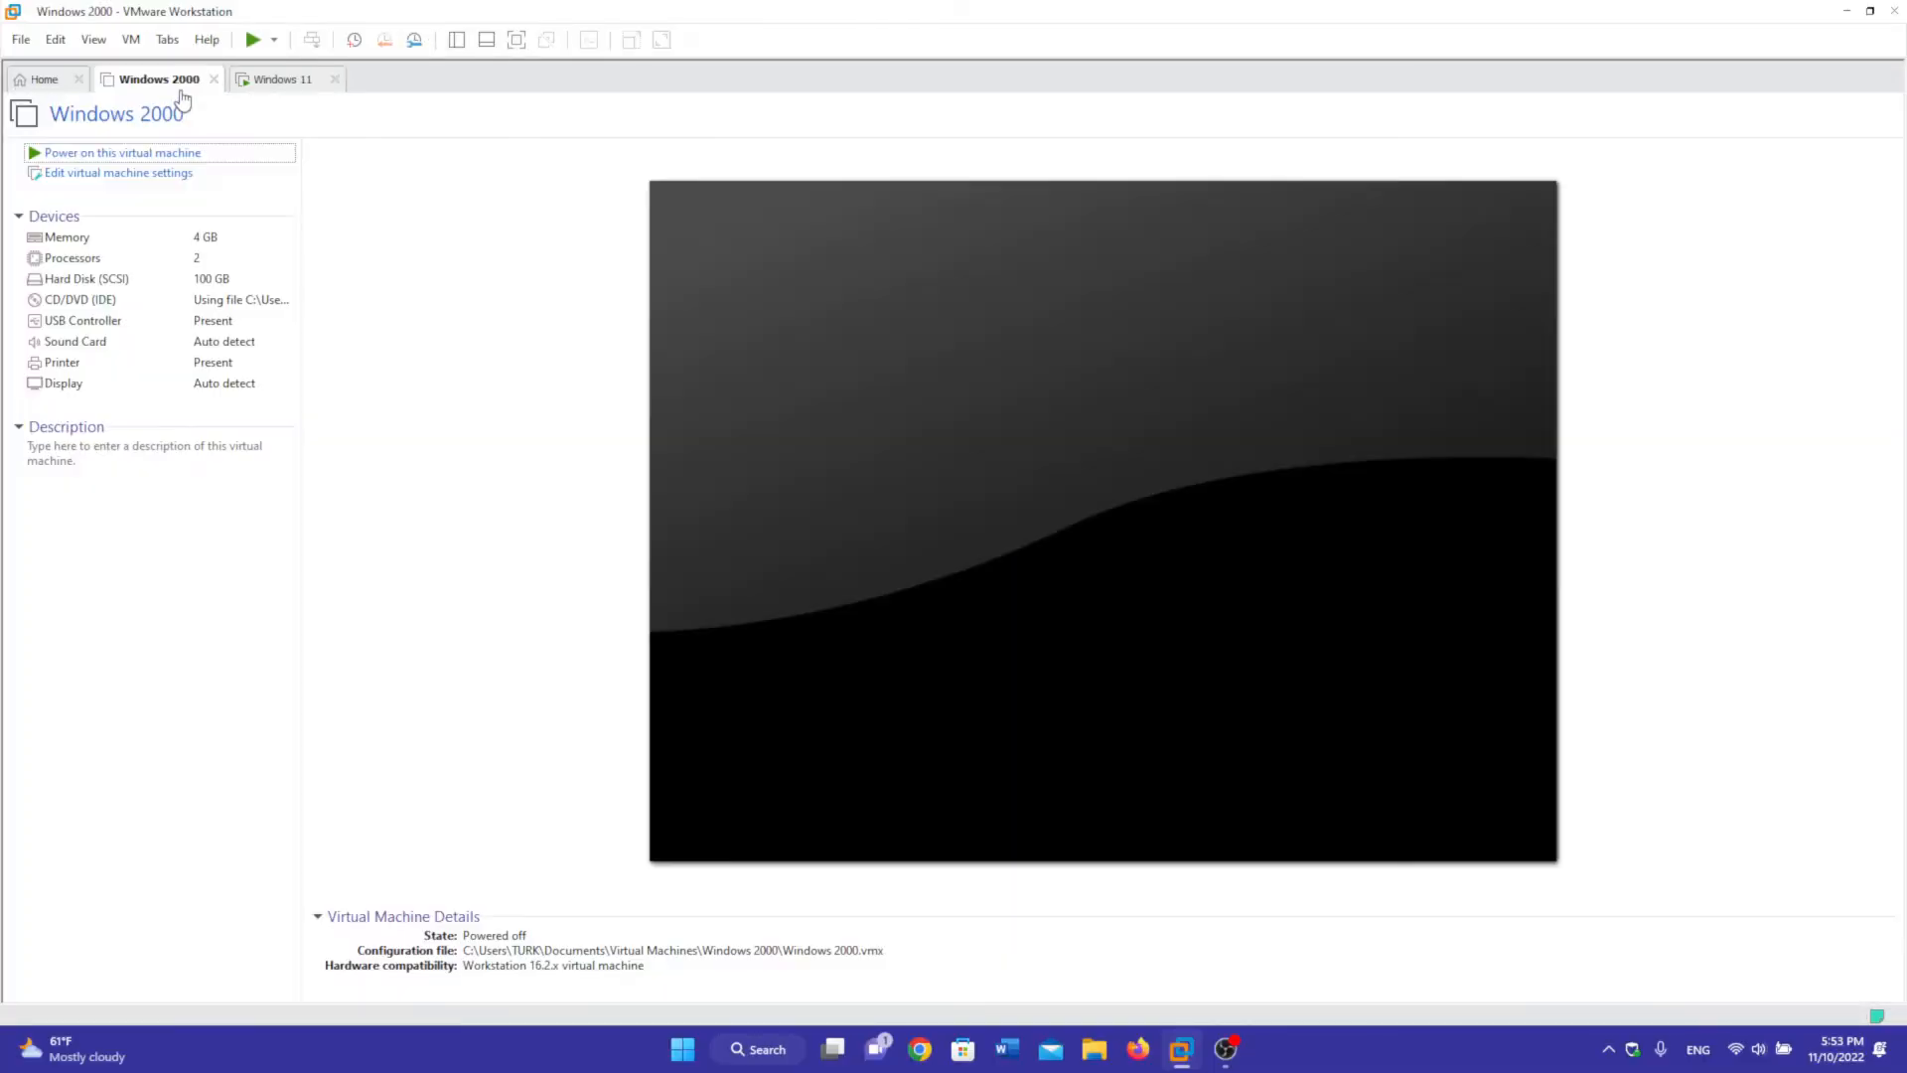
click(260, 92)
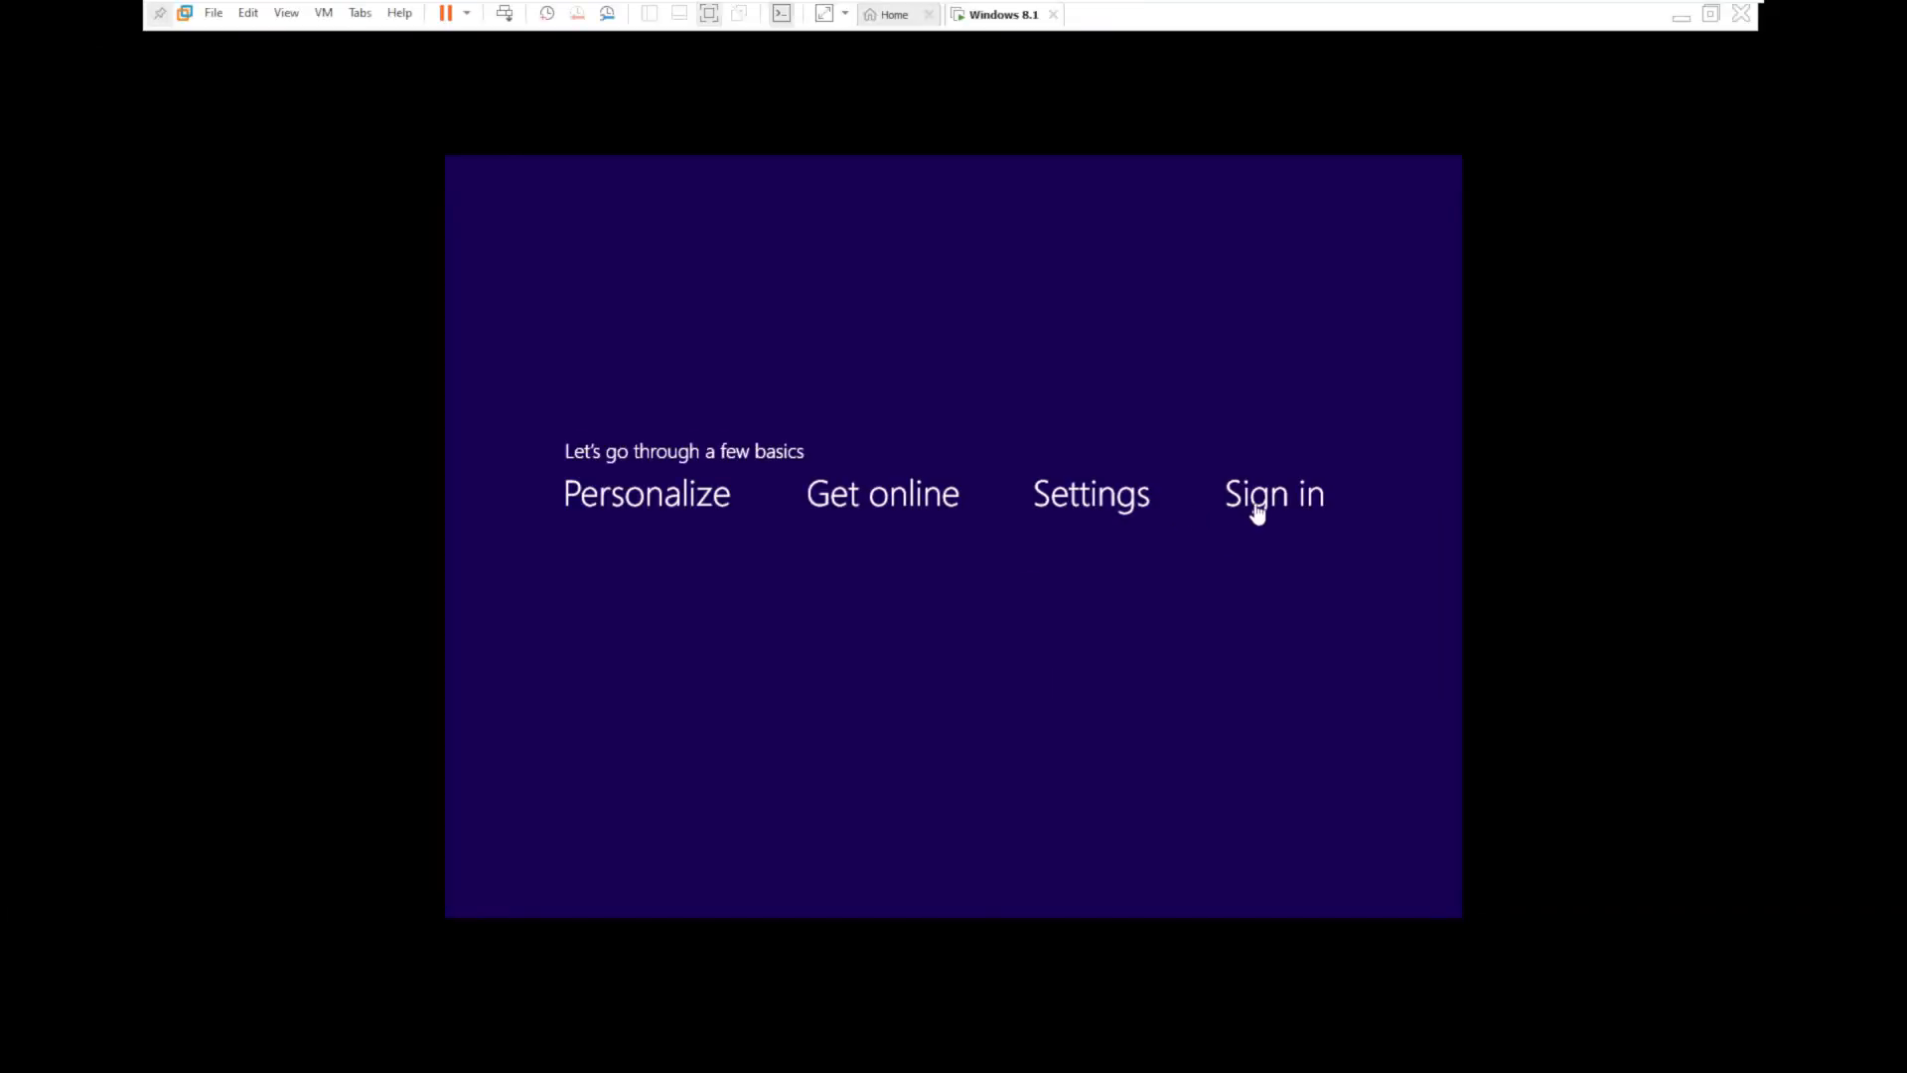
- Enter the PC name and 'Upgrade Your PC' as the user account to finish first-run setup
text(a)
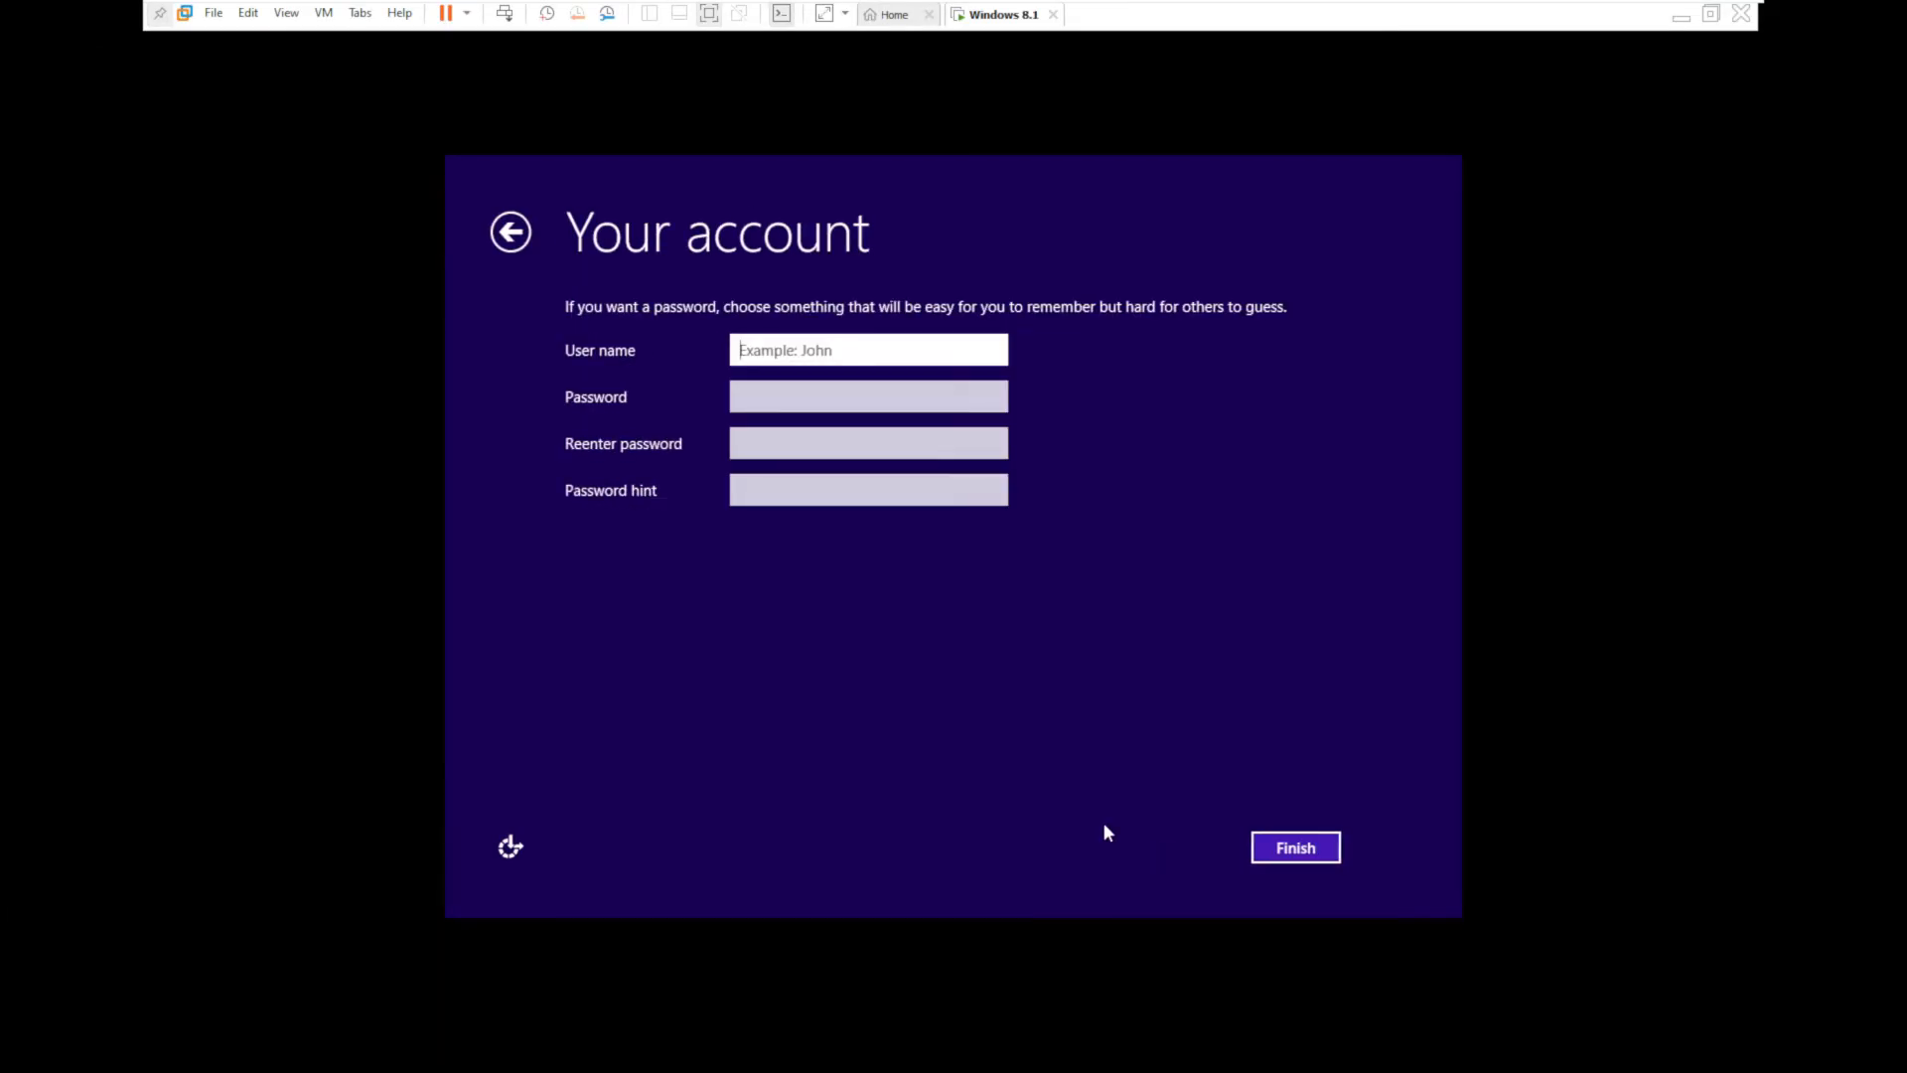
text(Upgrade Your PC)
key(Return)
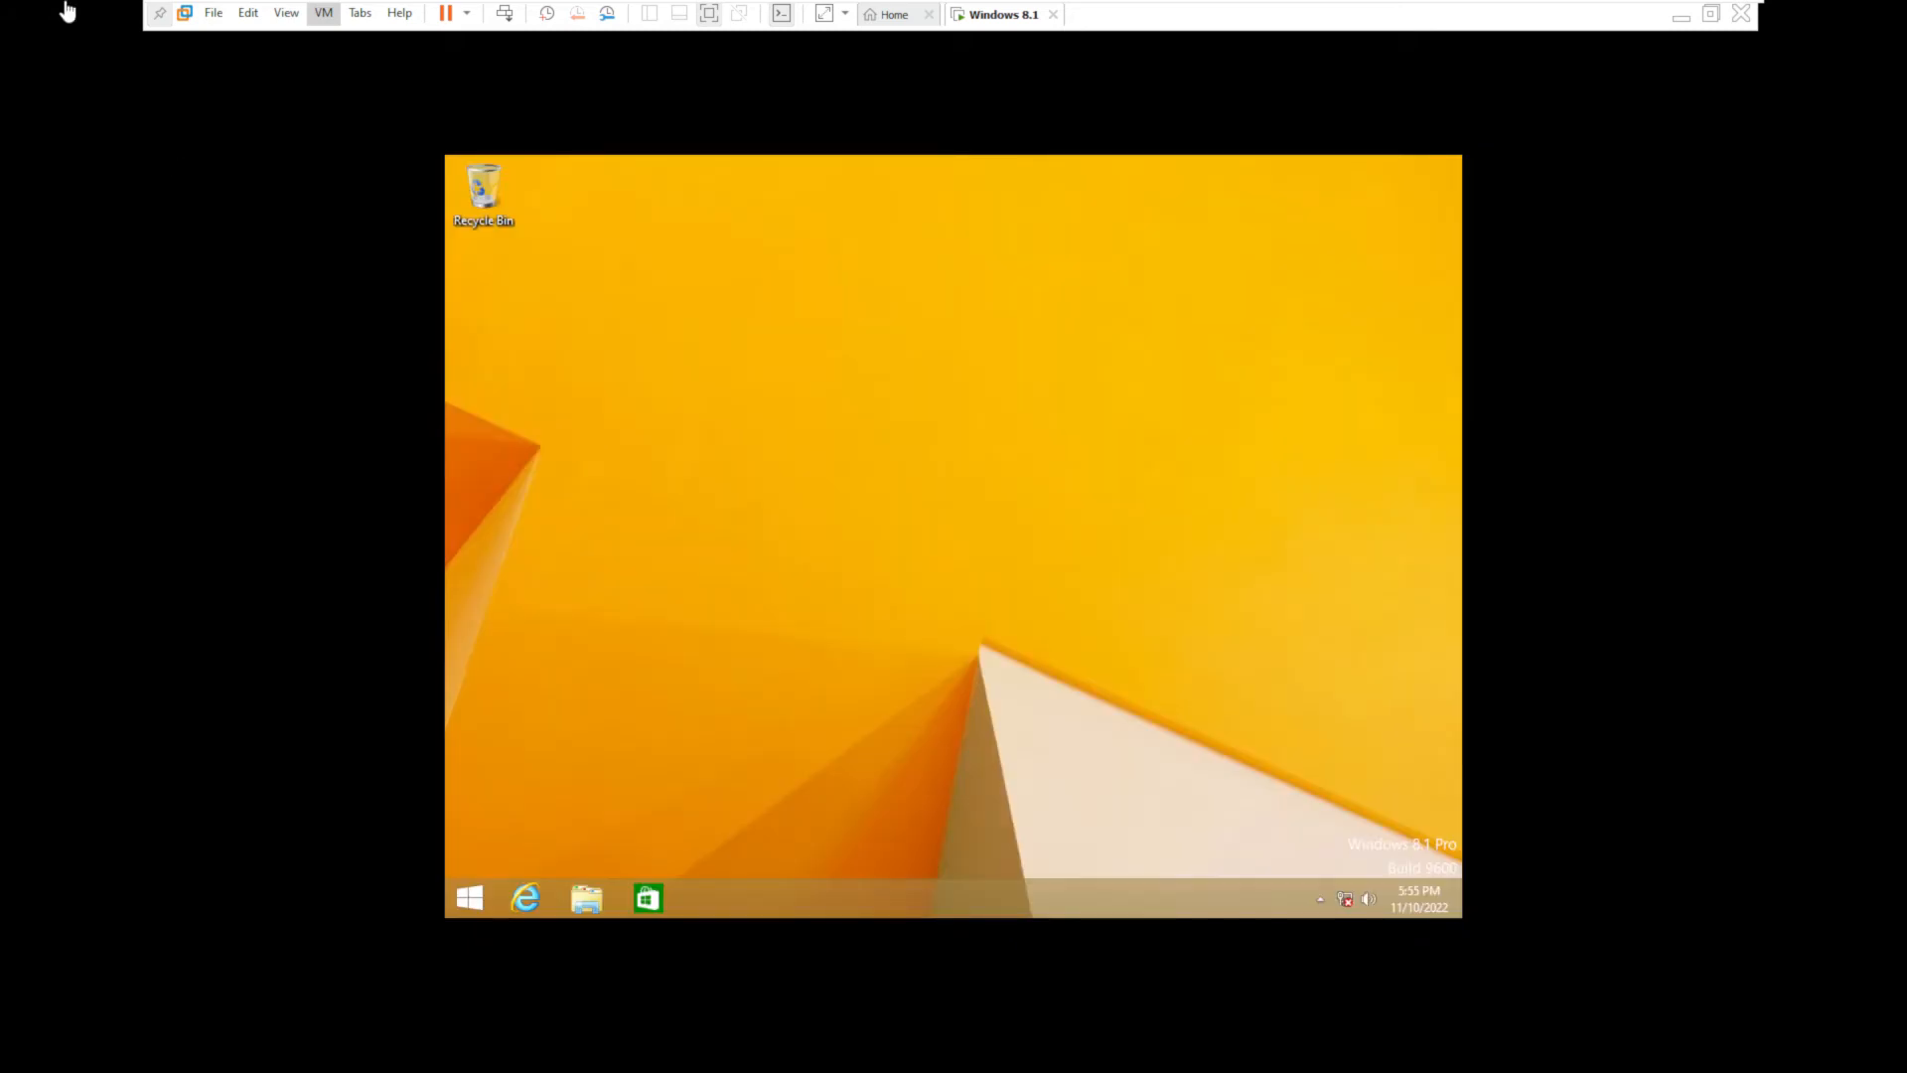
- Start the VMware Tools installation from the VM menu and open the guest's system information
click(323, 13)
click(402, 241)
key(super+e)
- Check the guest's system information, then run setup64 from the VMware Tools disc and approve it
key(super+x)
click(617, 602)
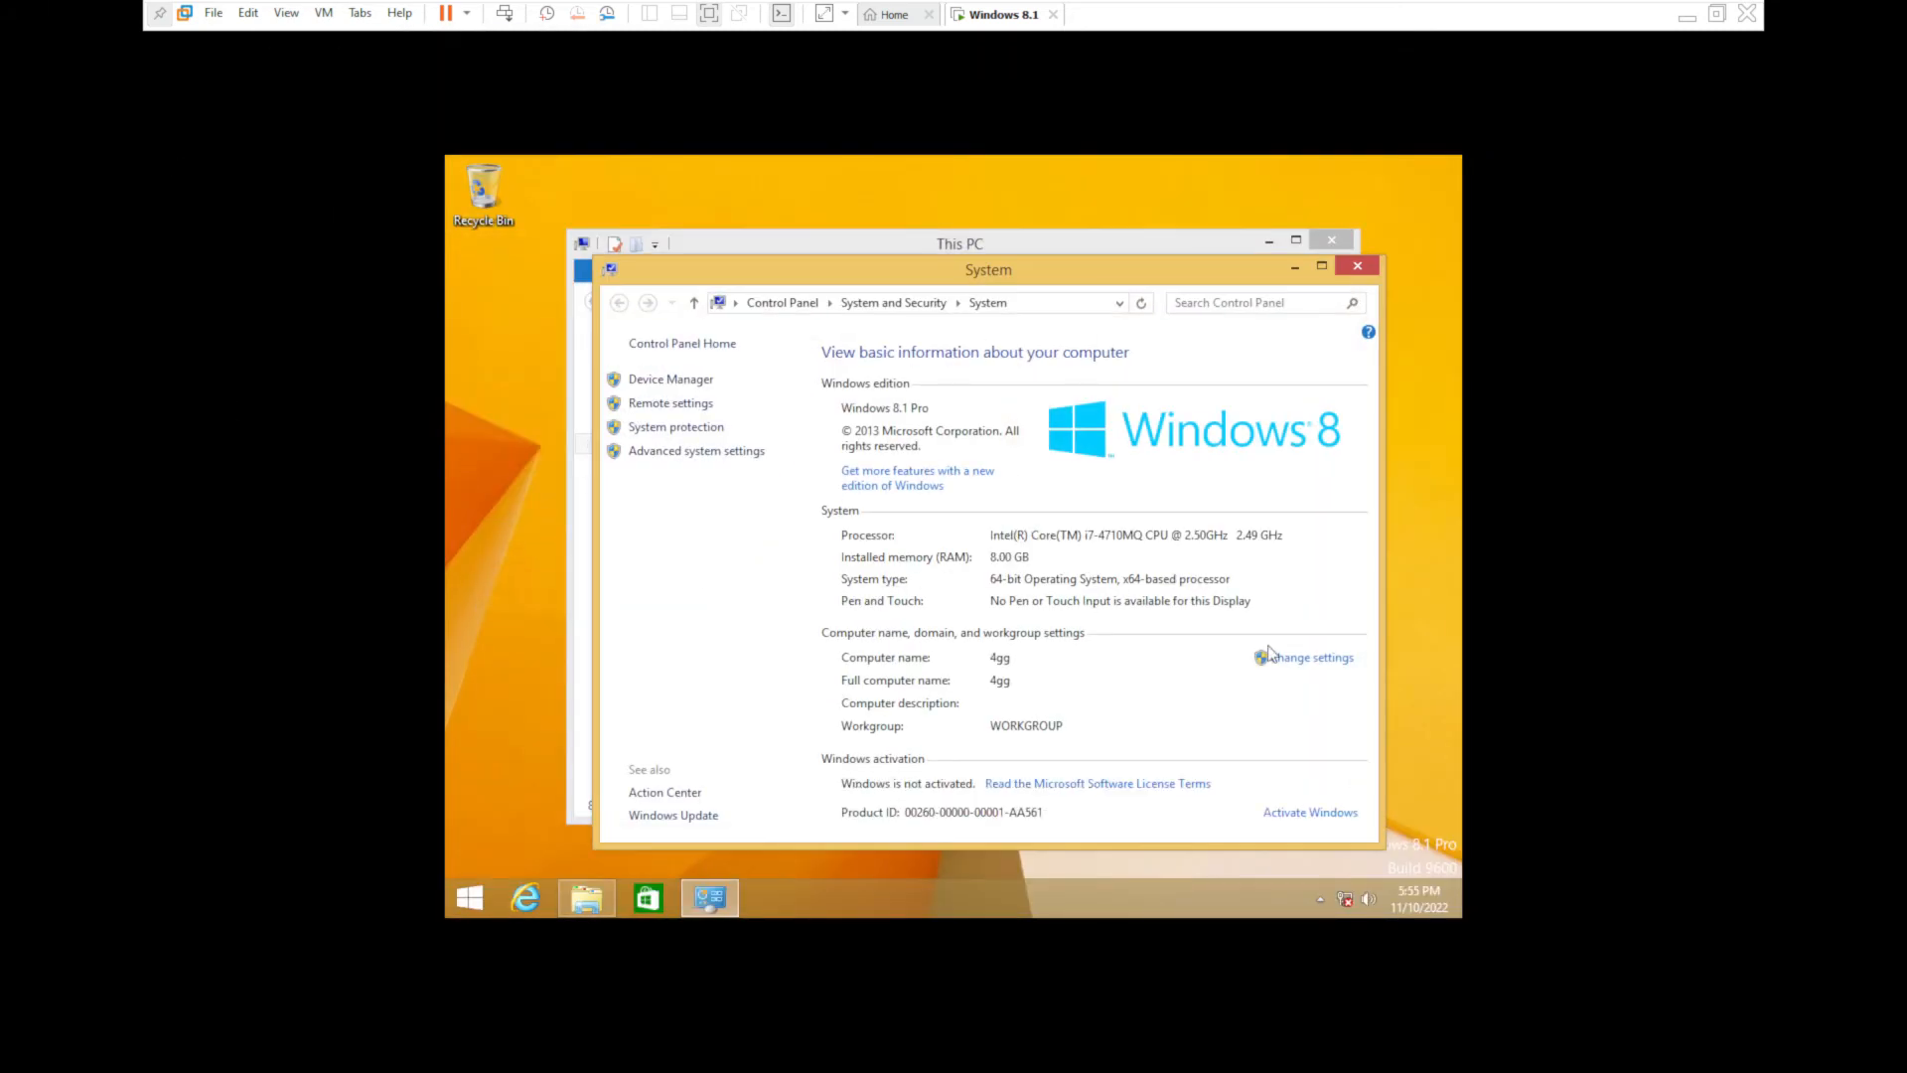
click(1360, 274)
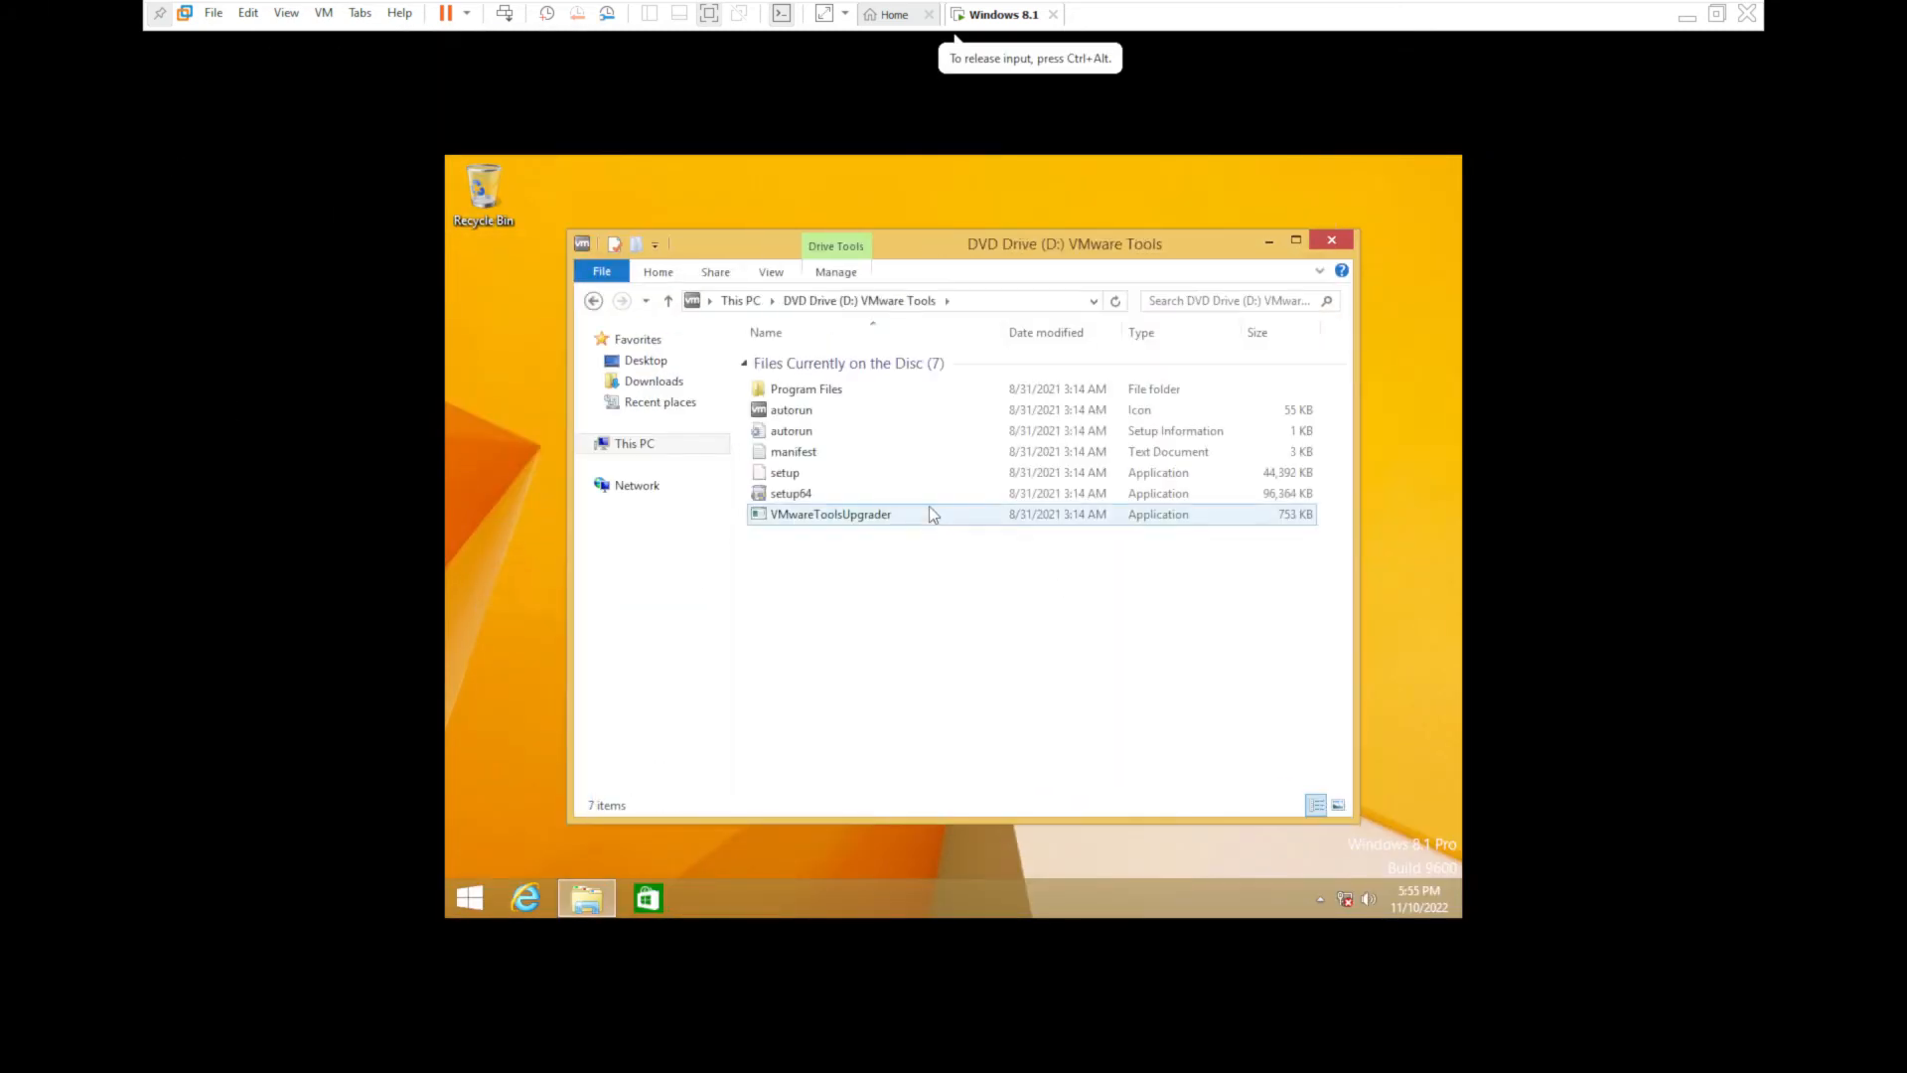
double_click(927, 500)
click(1023, 563)
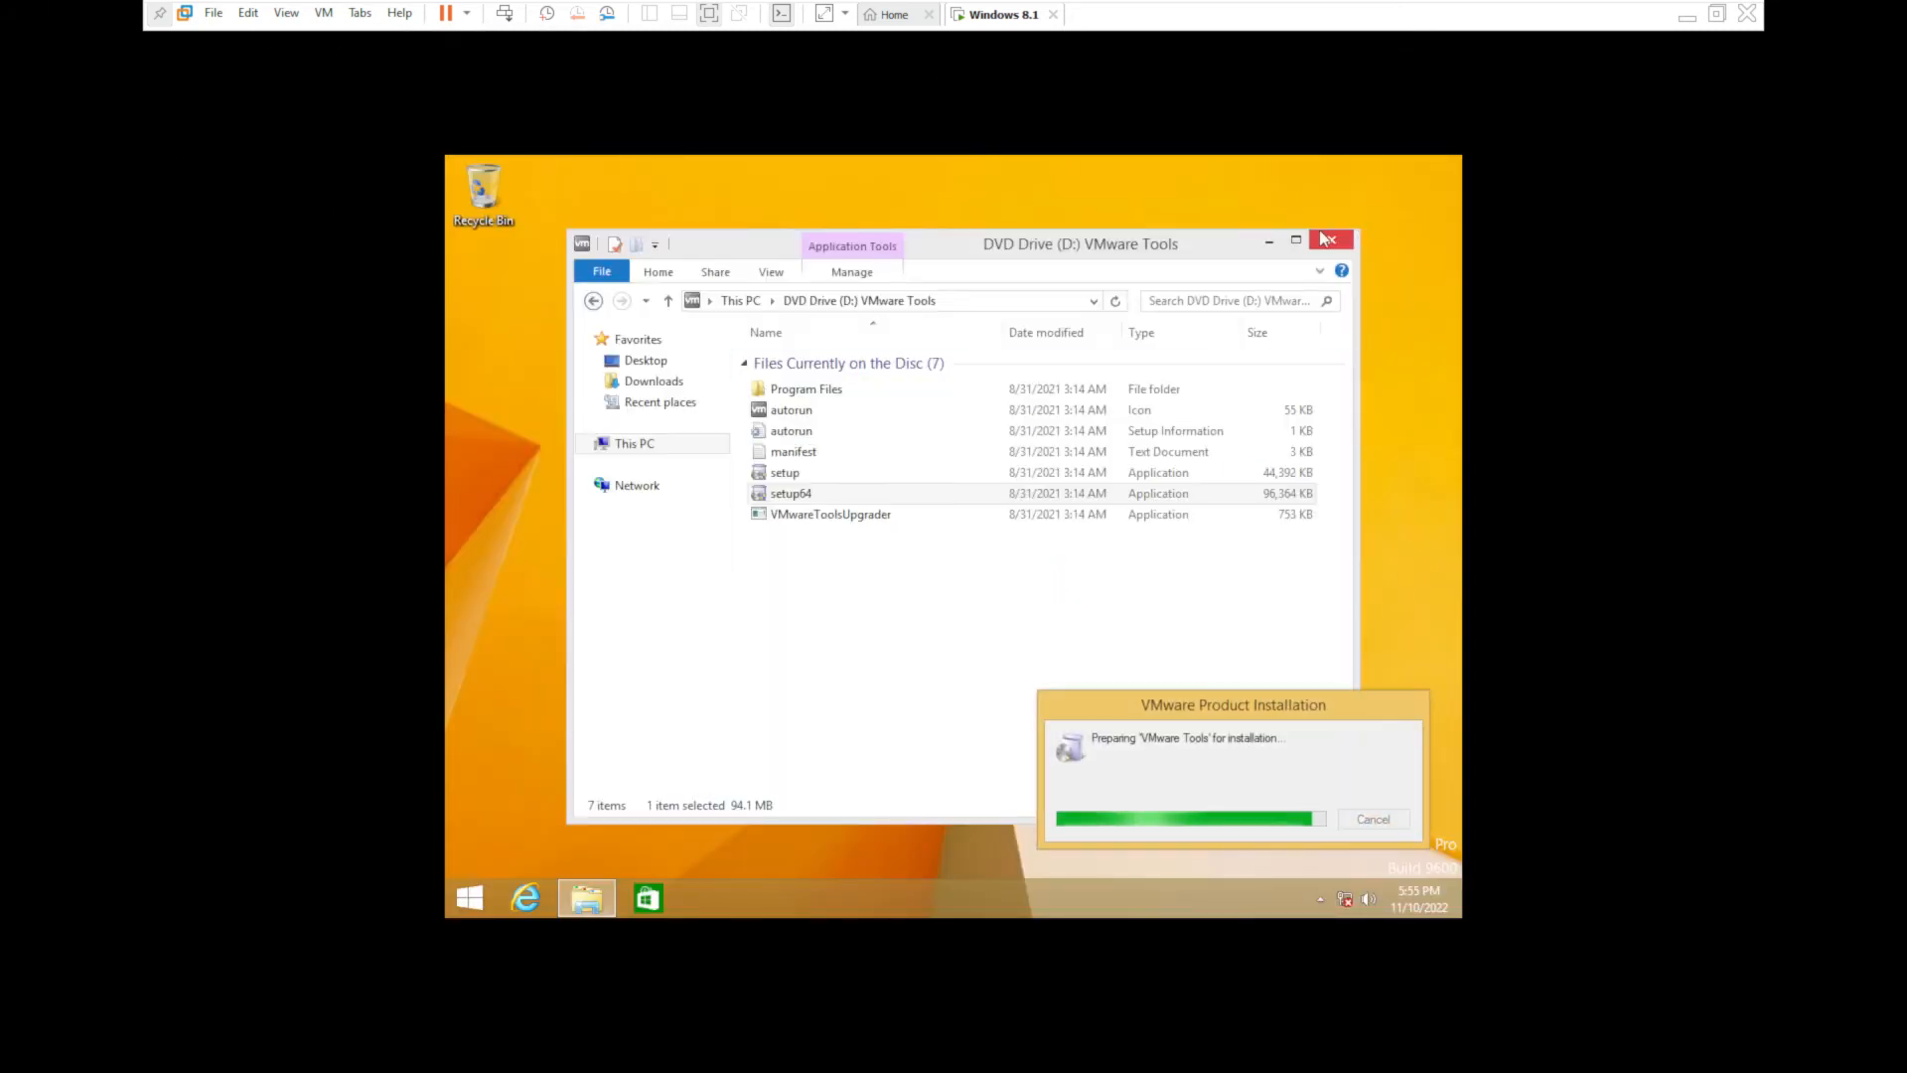
- Connect the virtual network adapter via Removable Devices and answer the network discovery prompt
click(360, 12)
mouse_move(322, 14)
mouse_move(398, 62)
mouse_move(695, 85)
click(922, 87)
click(1337, 243)
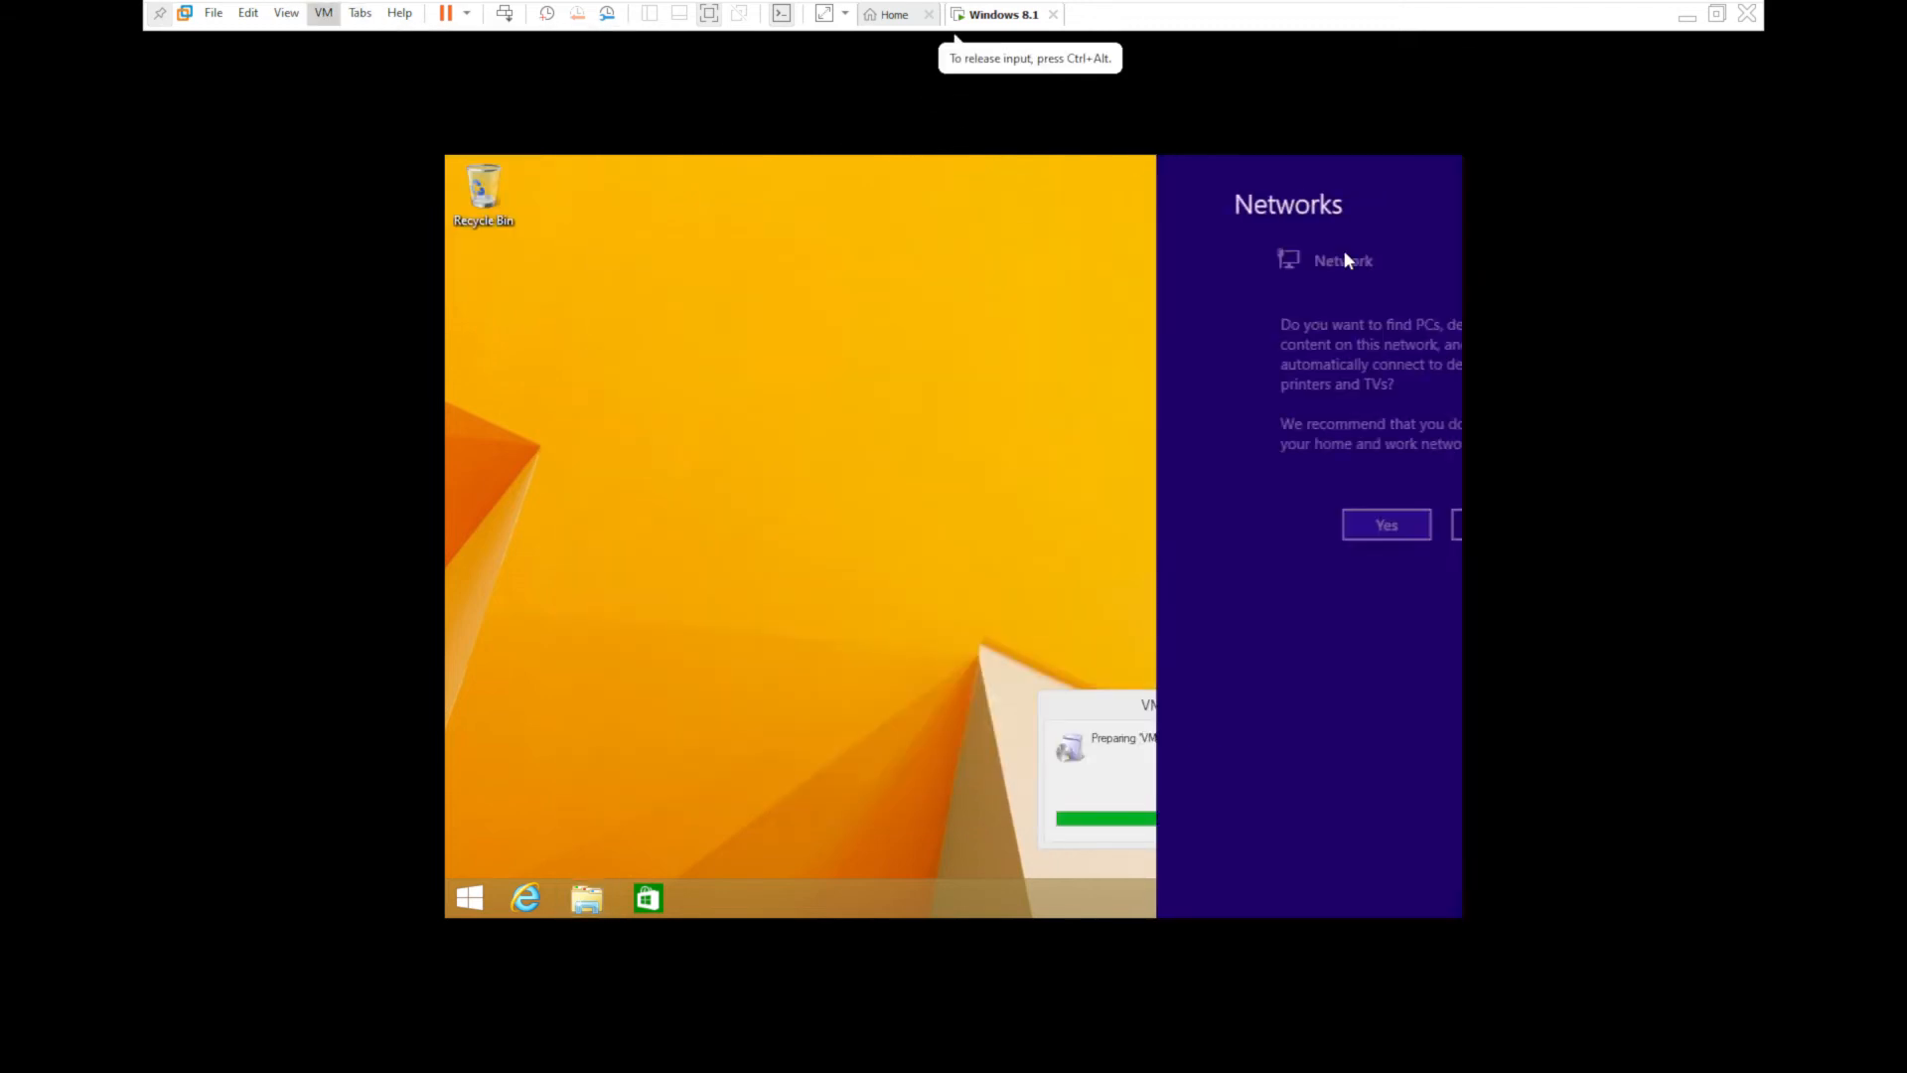
click(1276, 526)
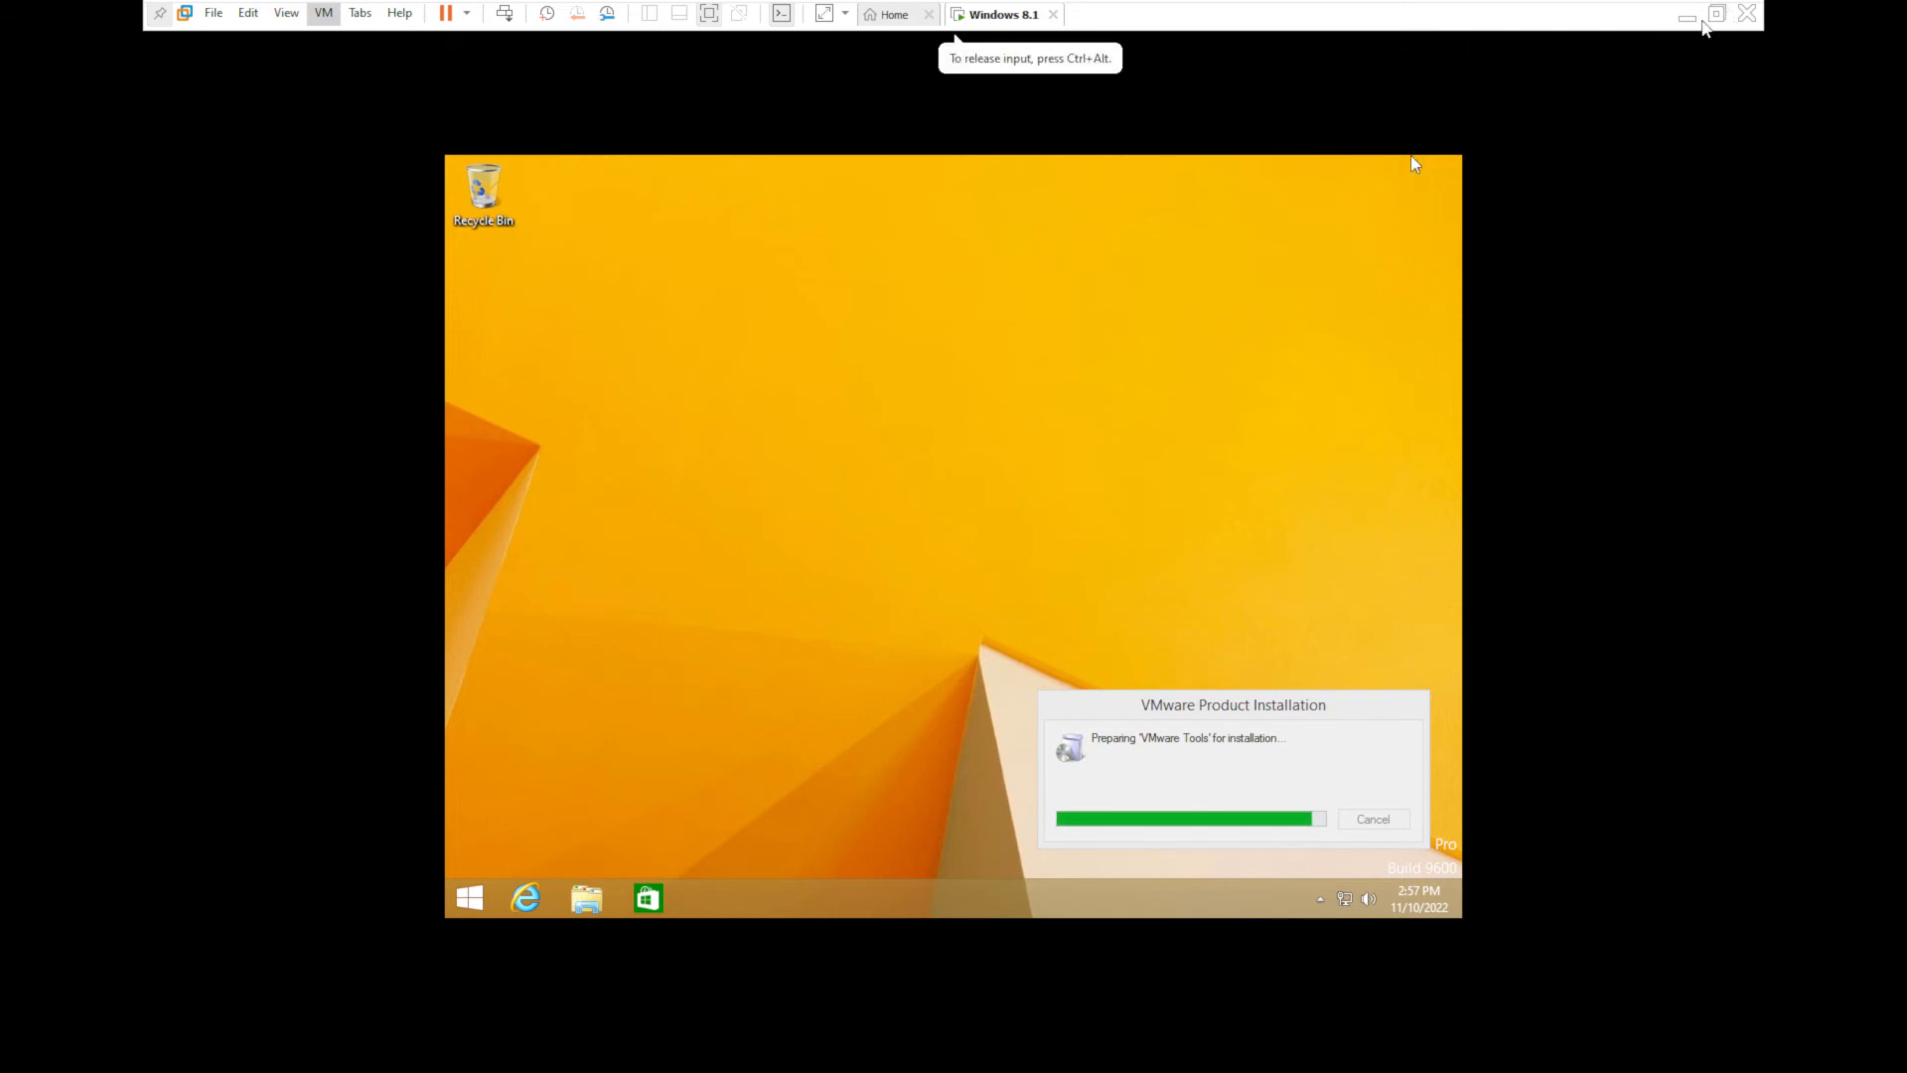
- Minimize the full-screen view and switch through taskbar previews back to the Windows 8.1 machine
click(1688, 17)
mouse_move(1181, 1048)
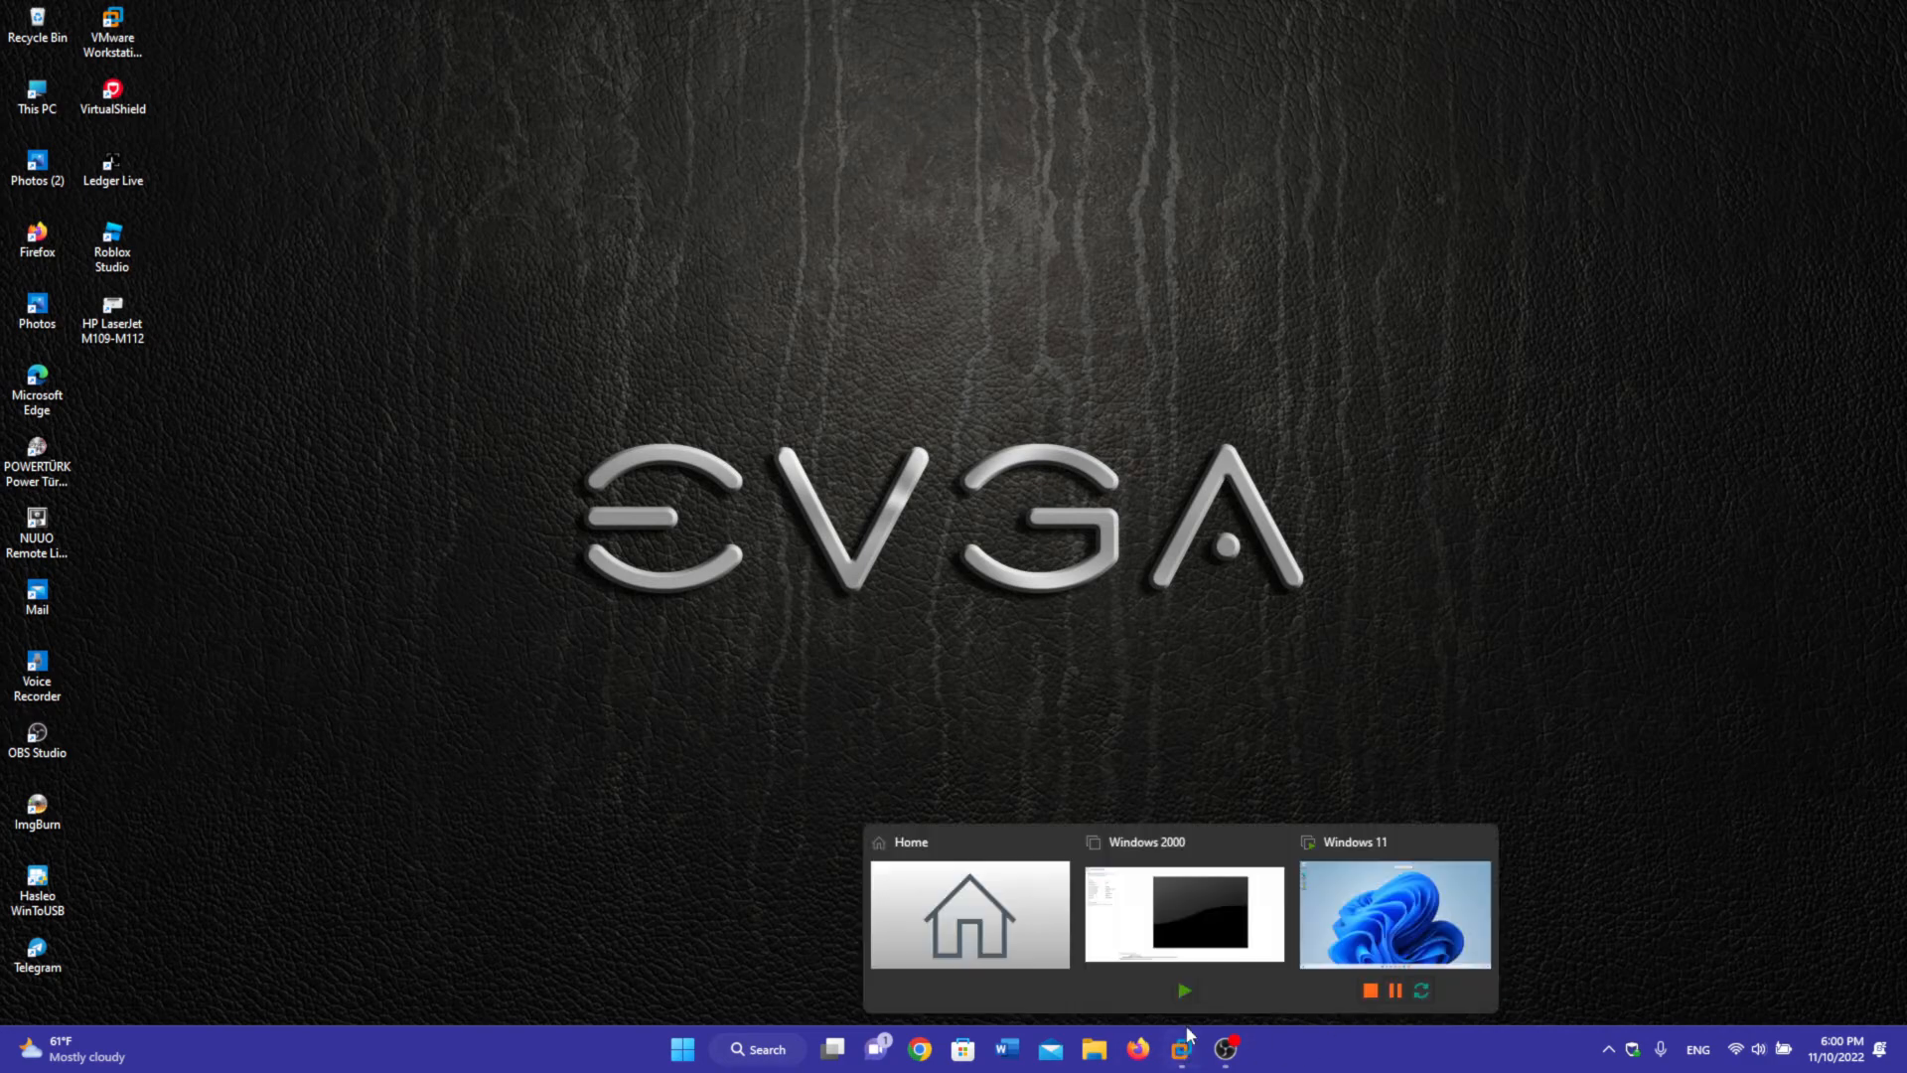
click(1362, 891)
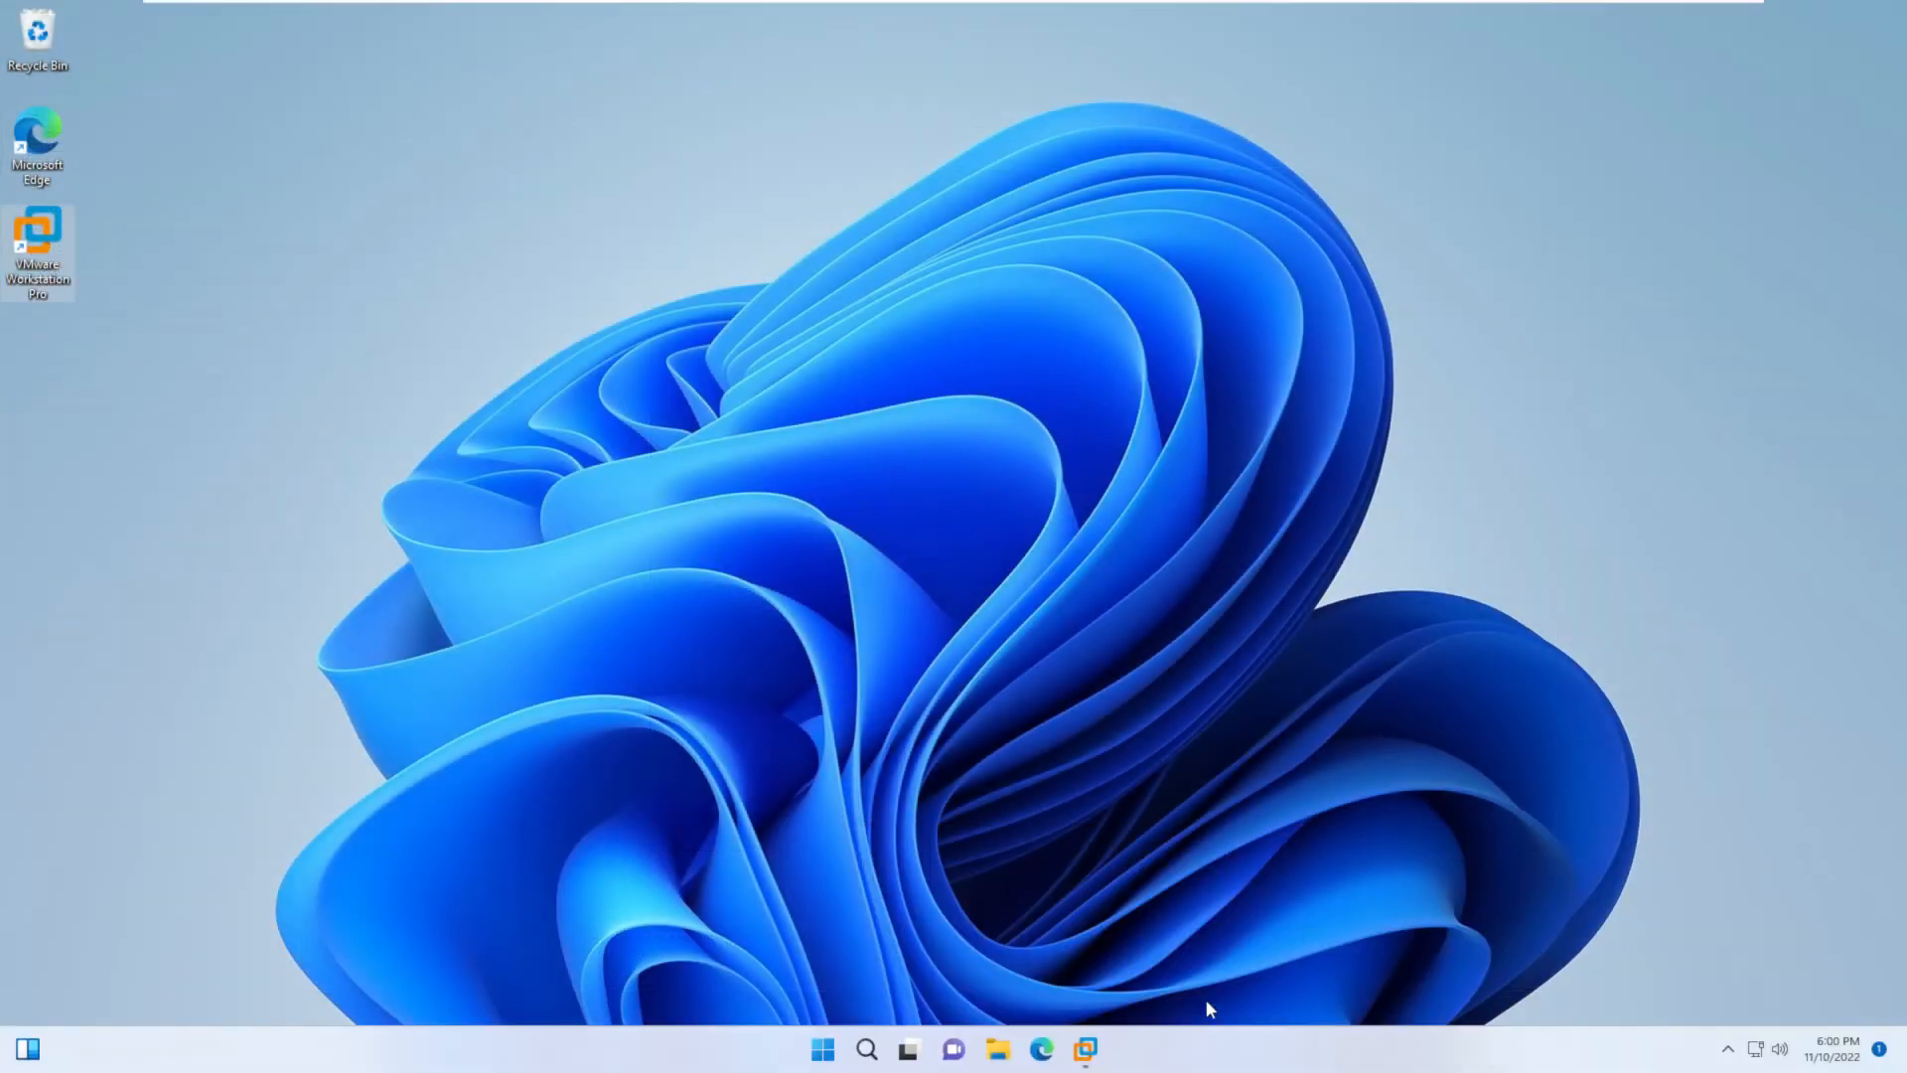
mouse_move(1085, 1048)
click(1139, 891)
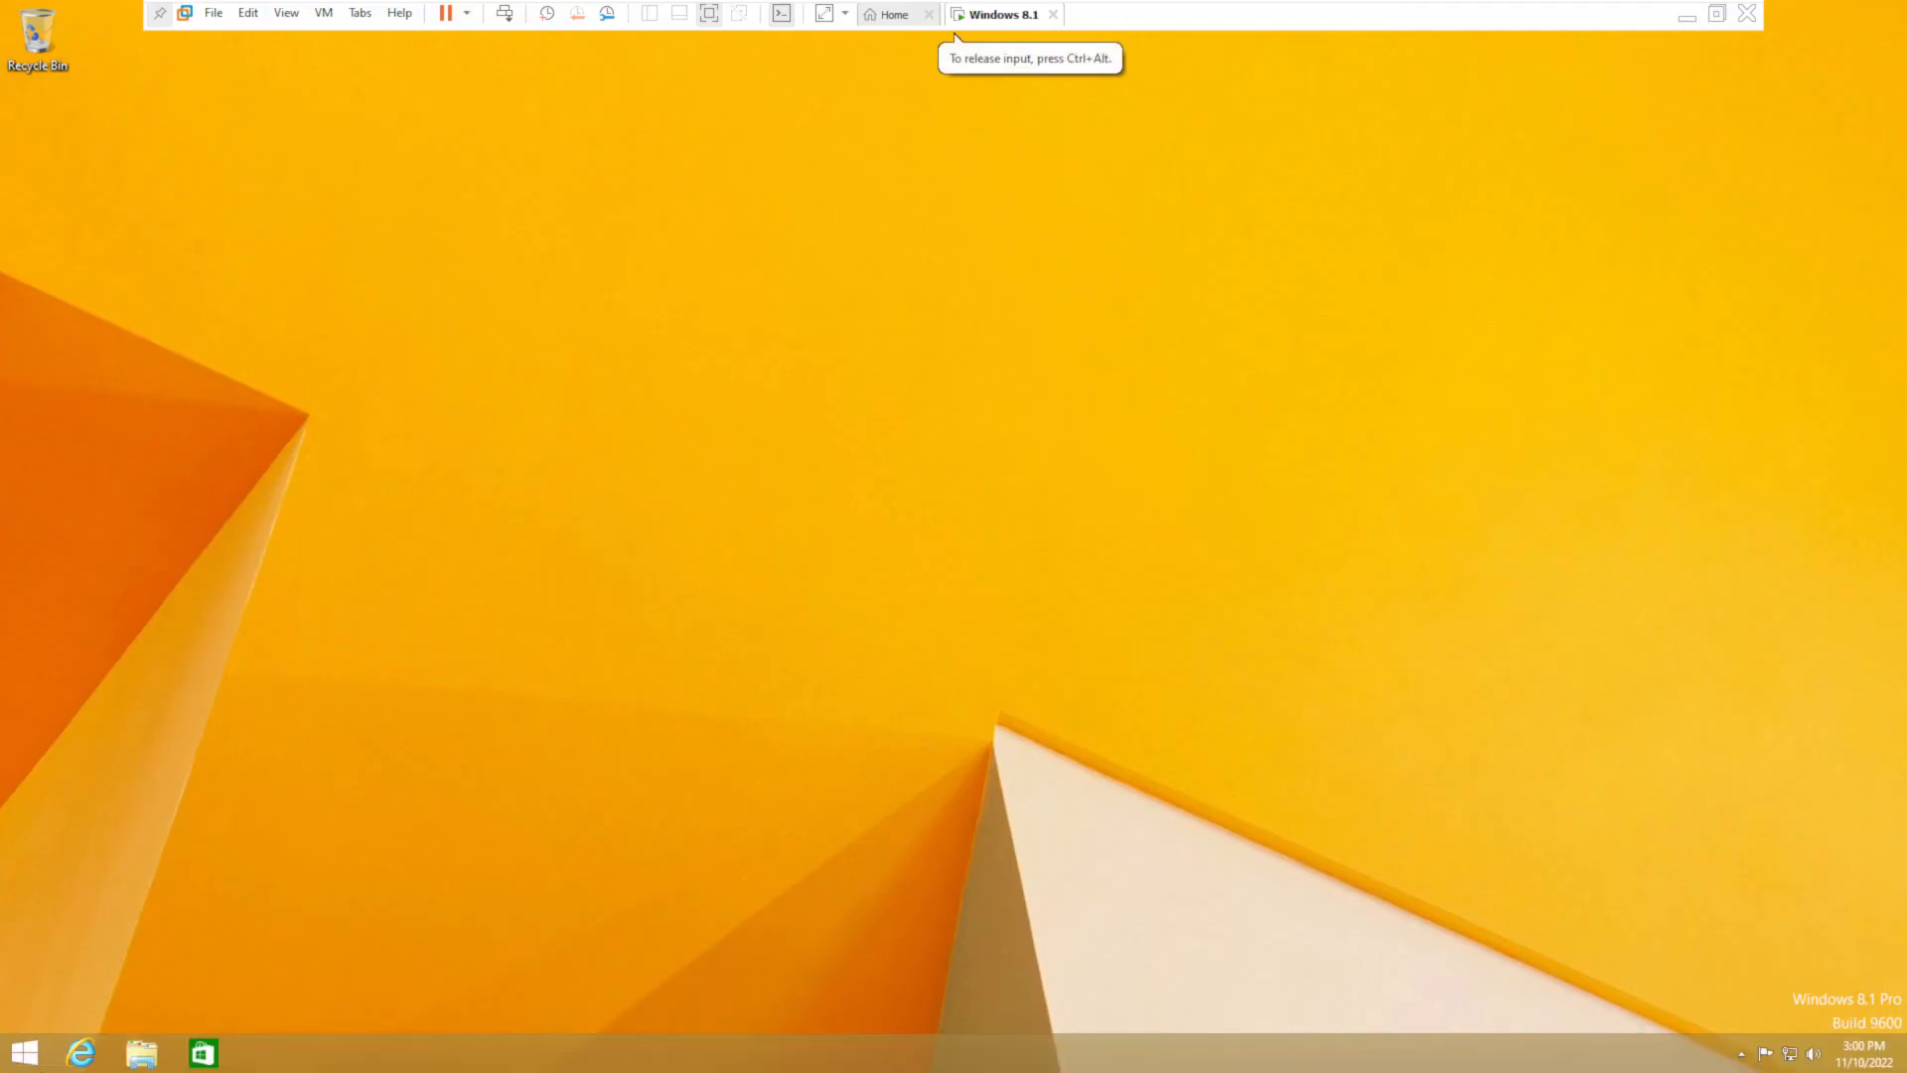
- Browse the guest's Start screen and apps list, then go to the Desktop tile
click(24, 1052)
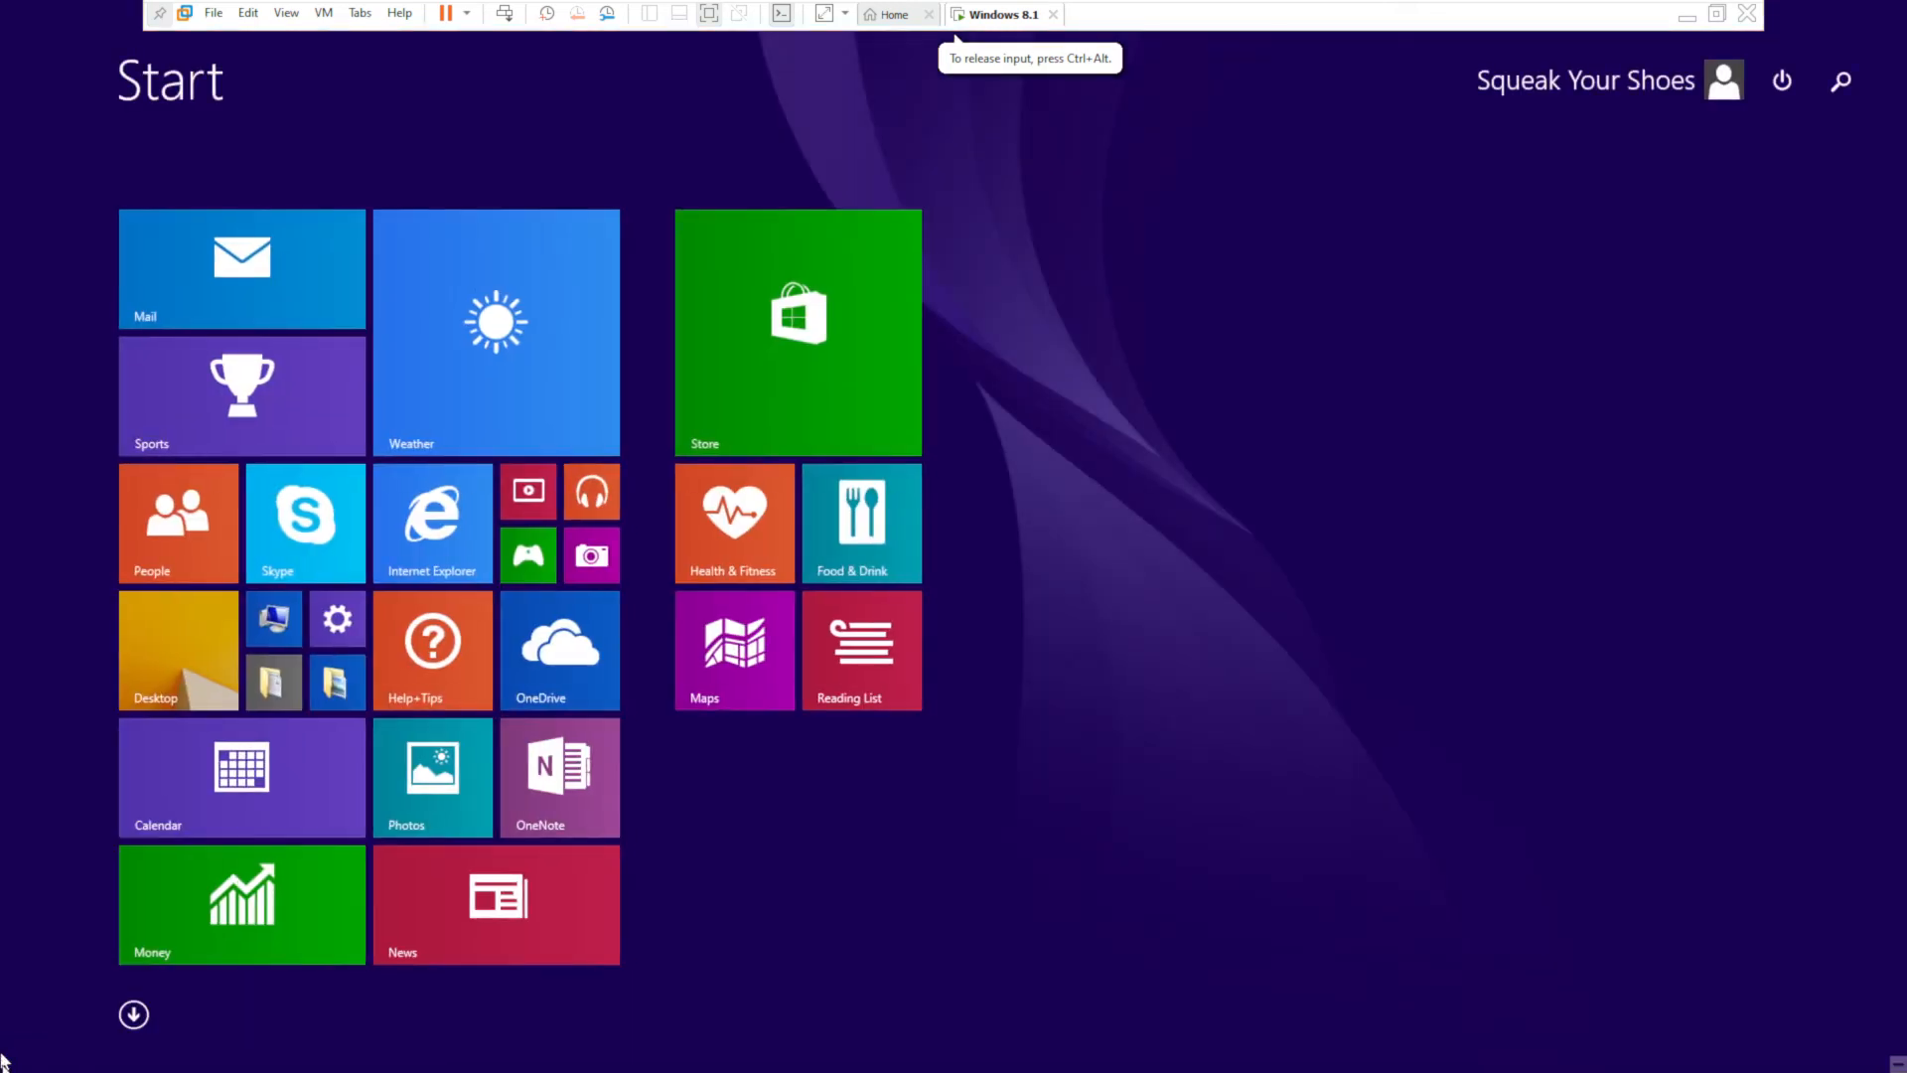
click(133, 1014)
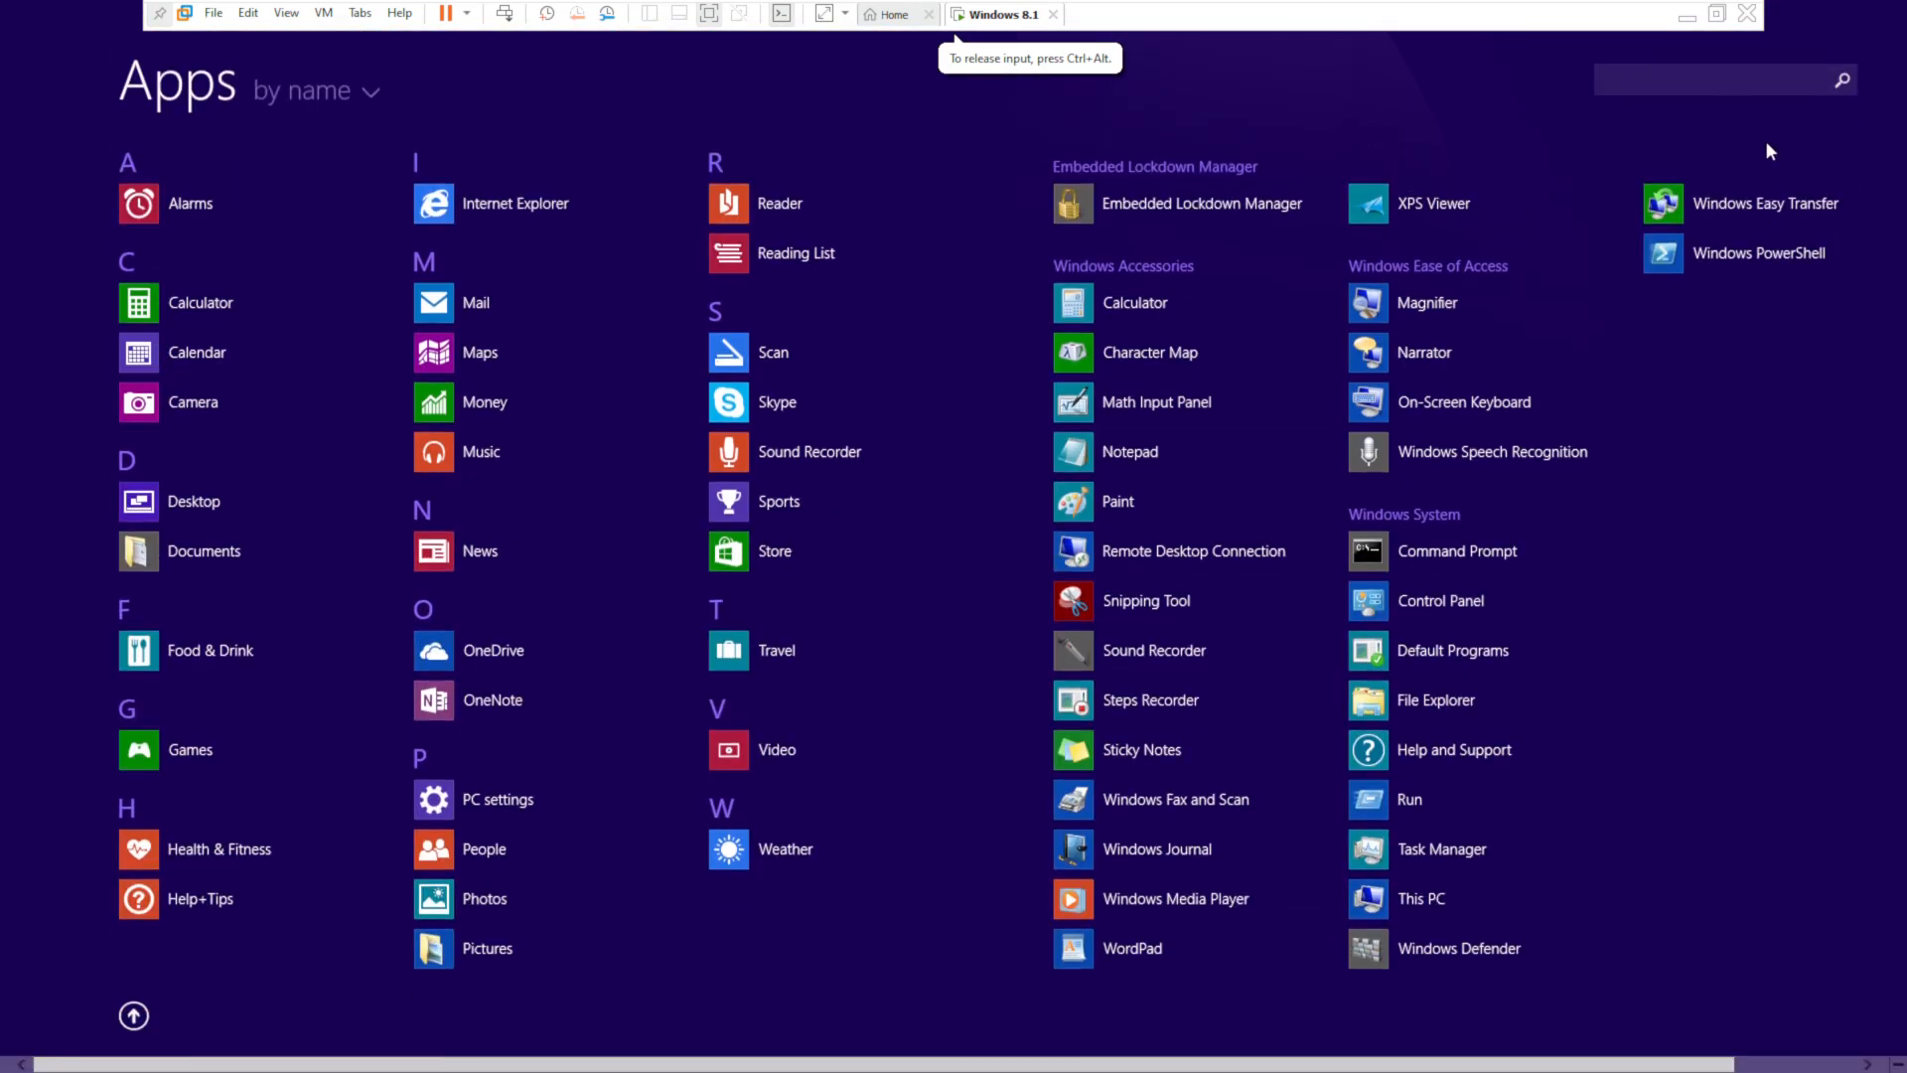
click(1808, 83)
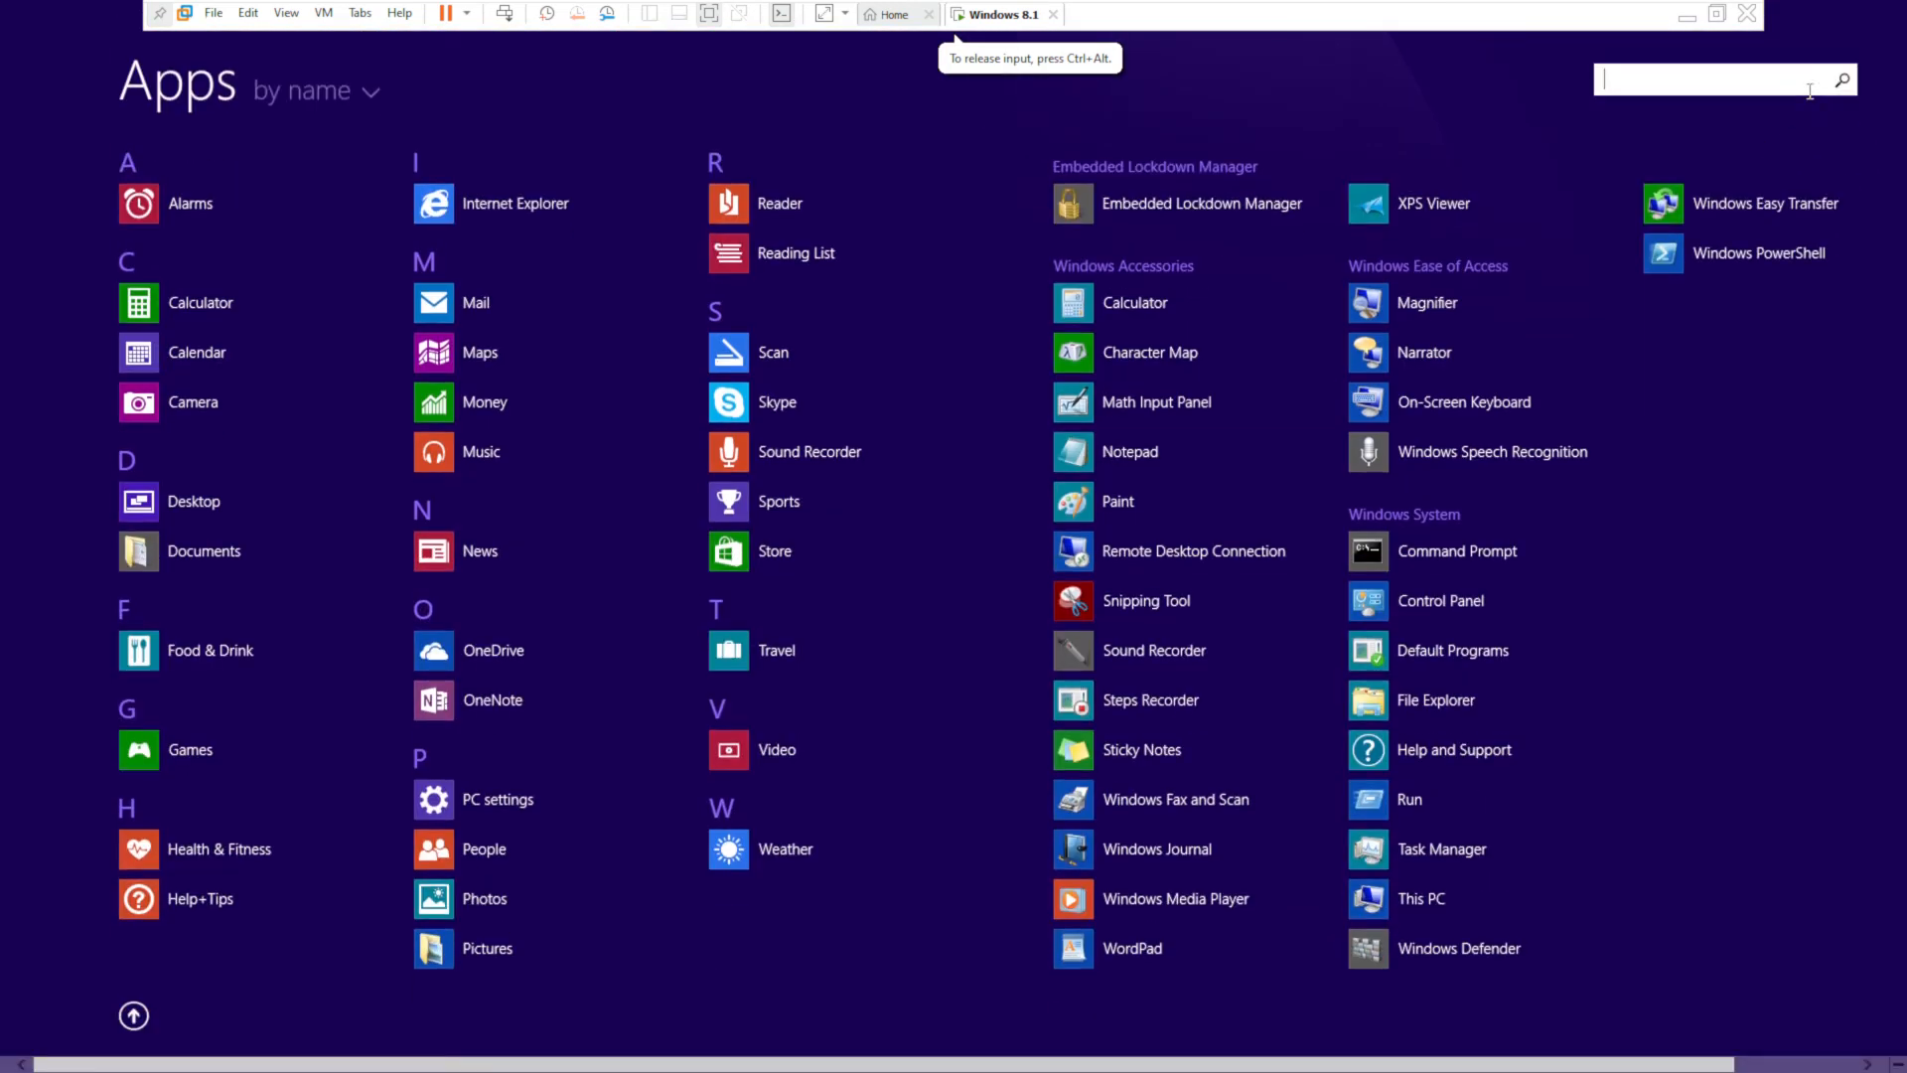
click(133, 1014)
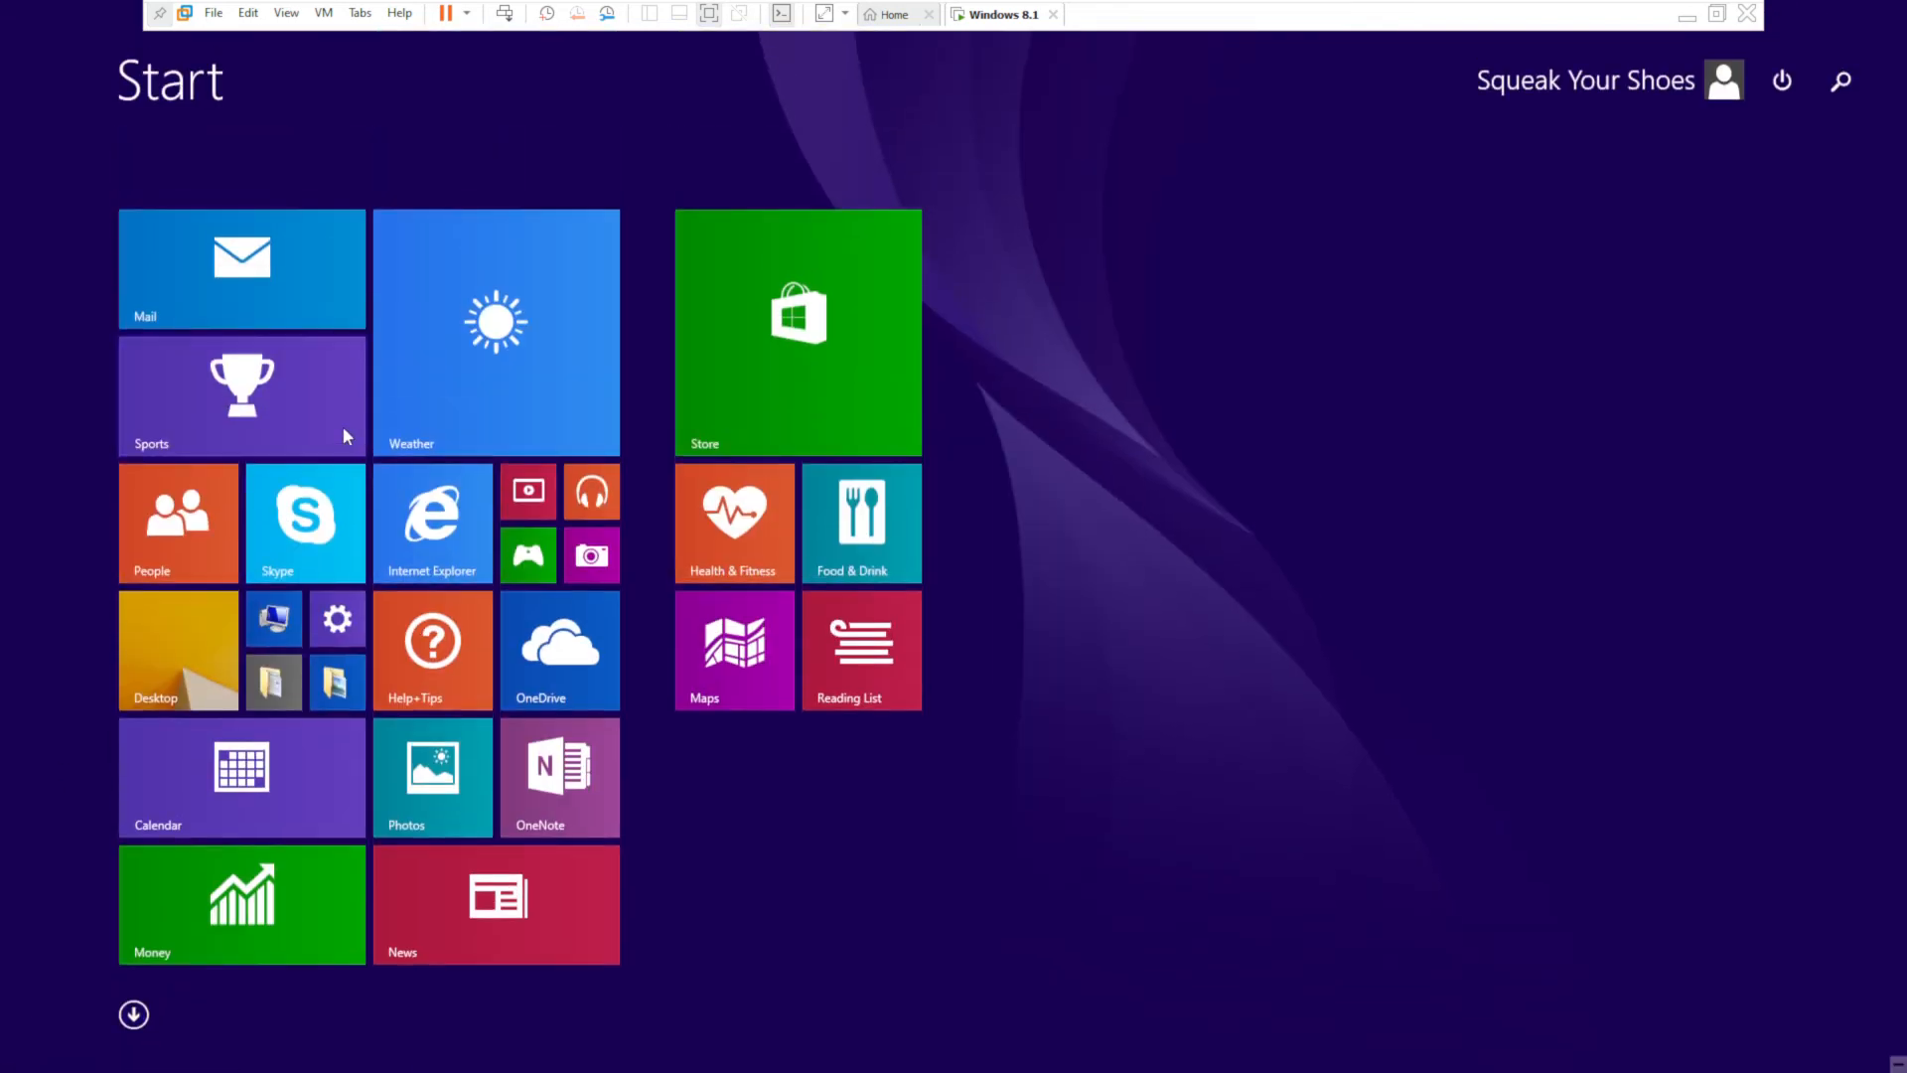
click(181, 649)
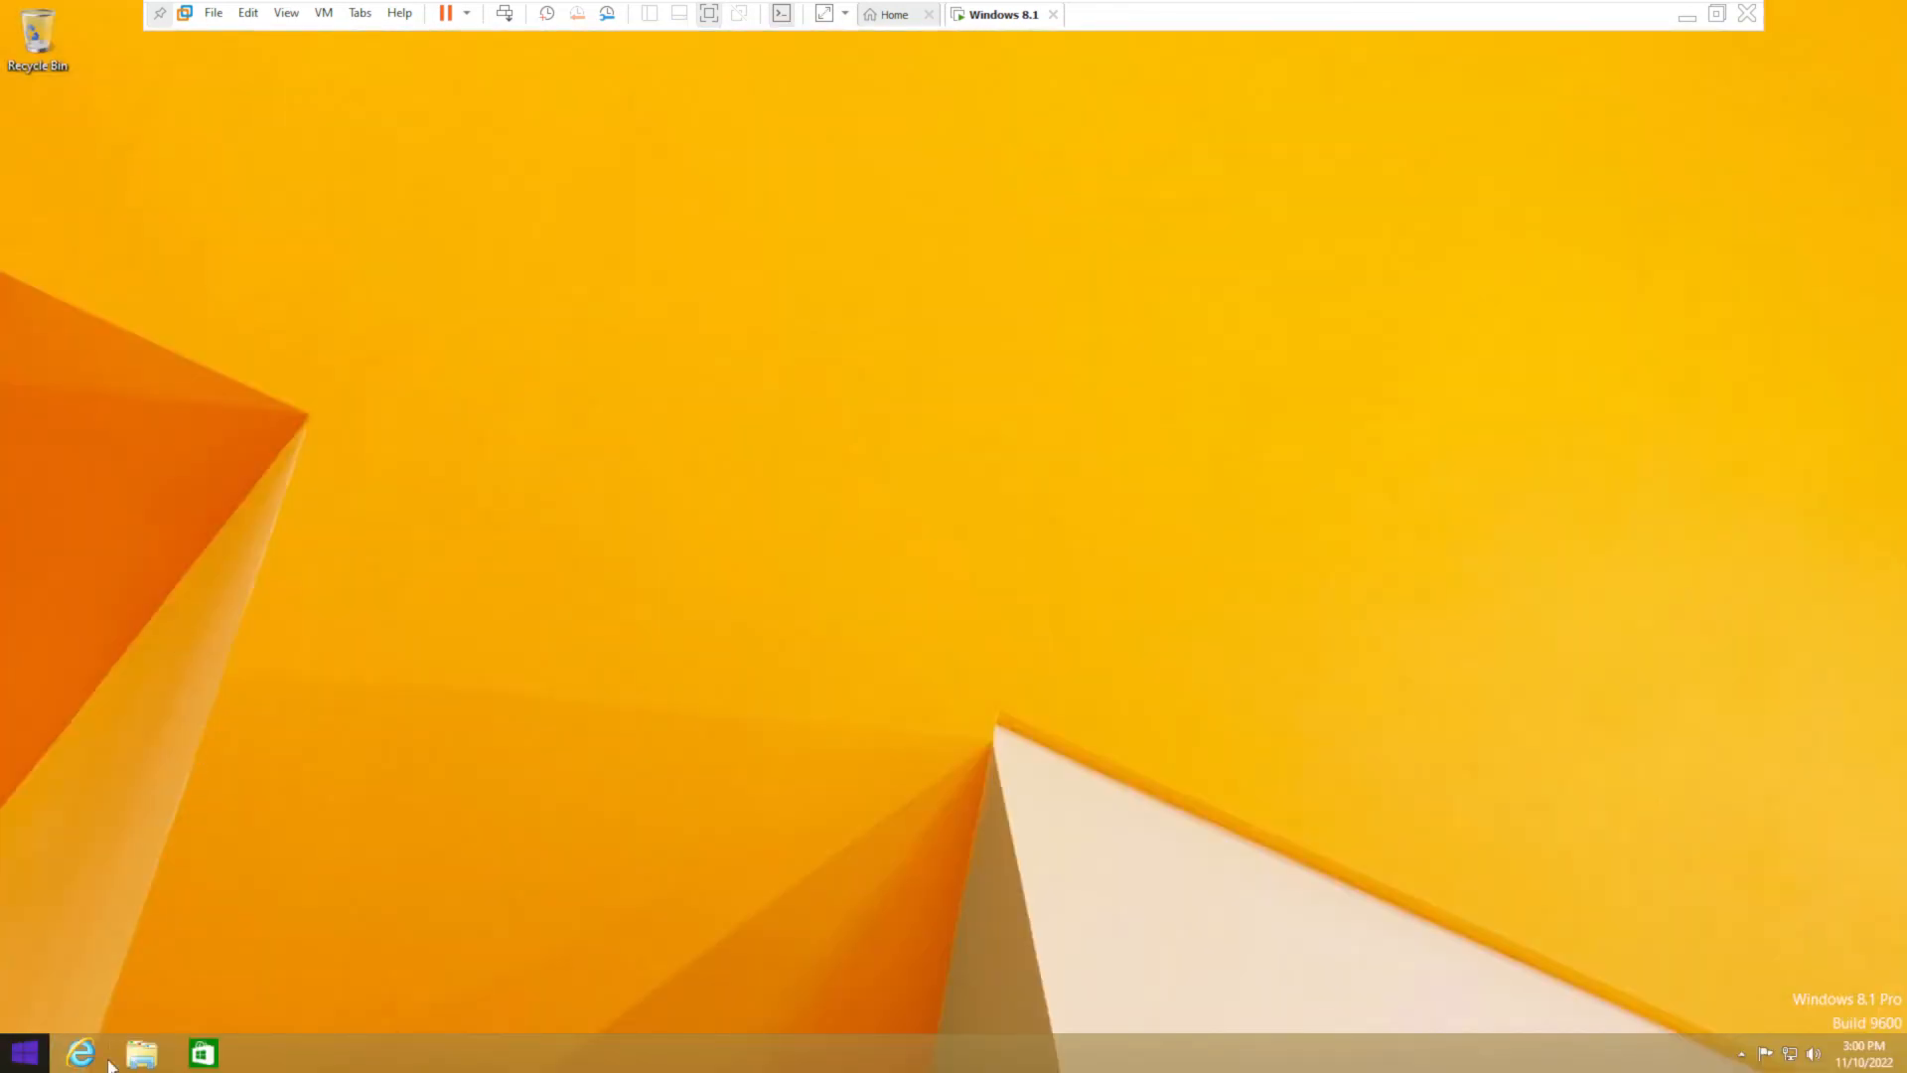
- Open Local Disk (C:) in File Explorer and launch Computer Management from the power-user menu
click(142, 1053)
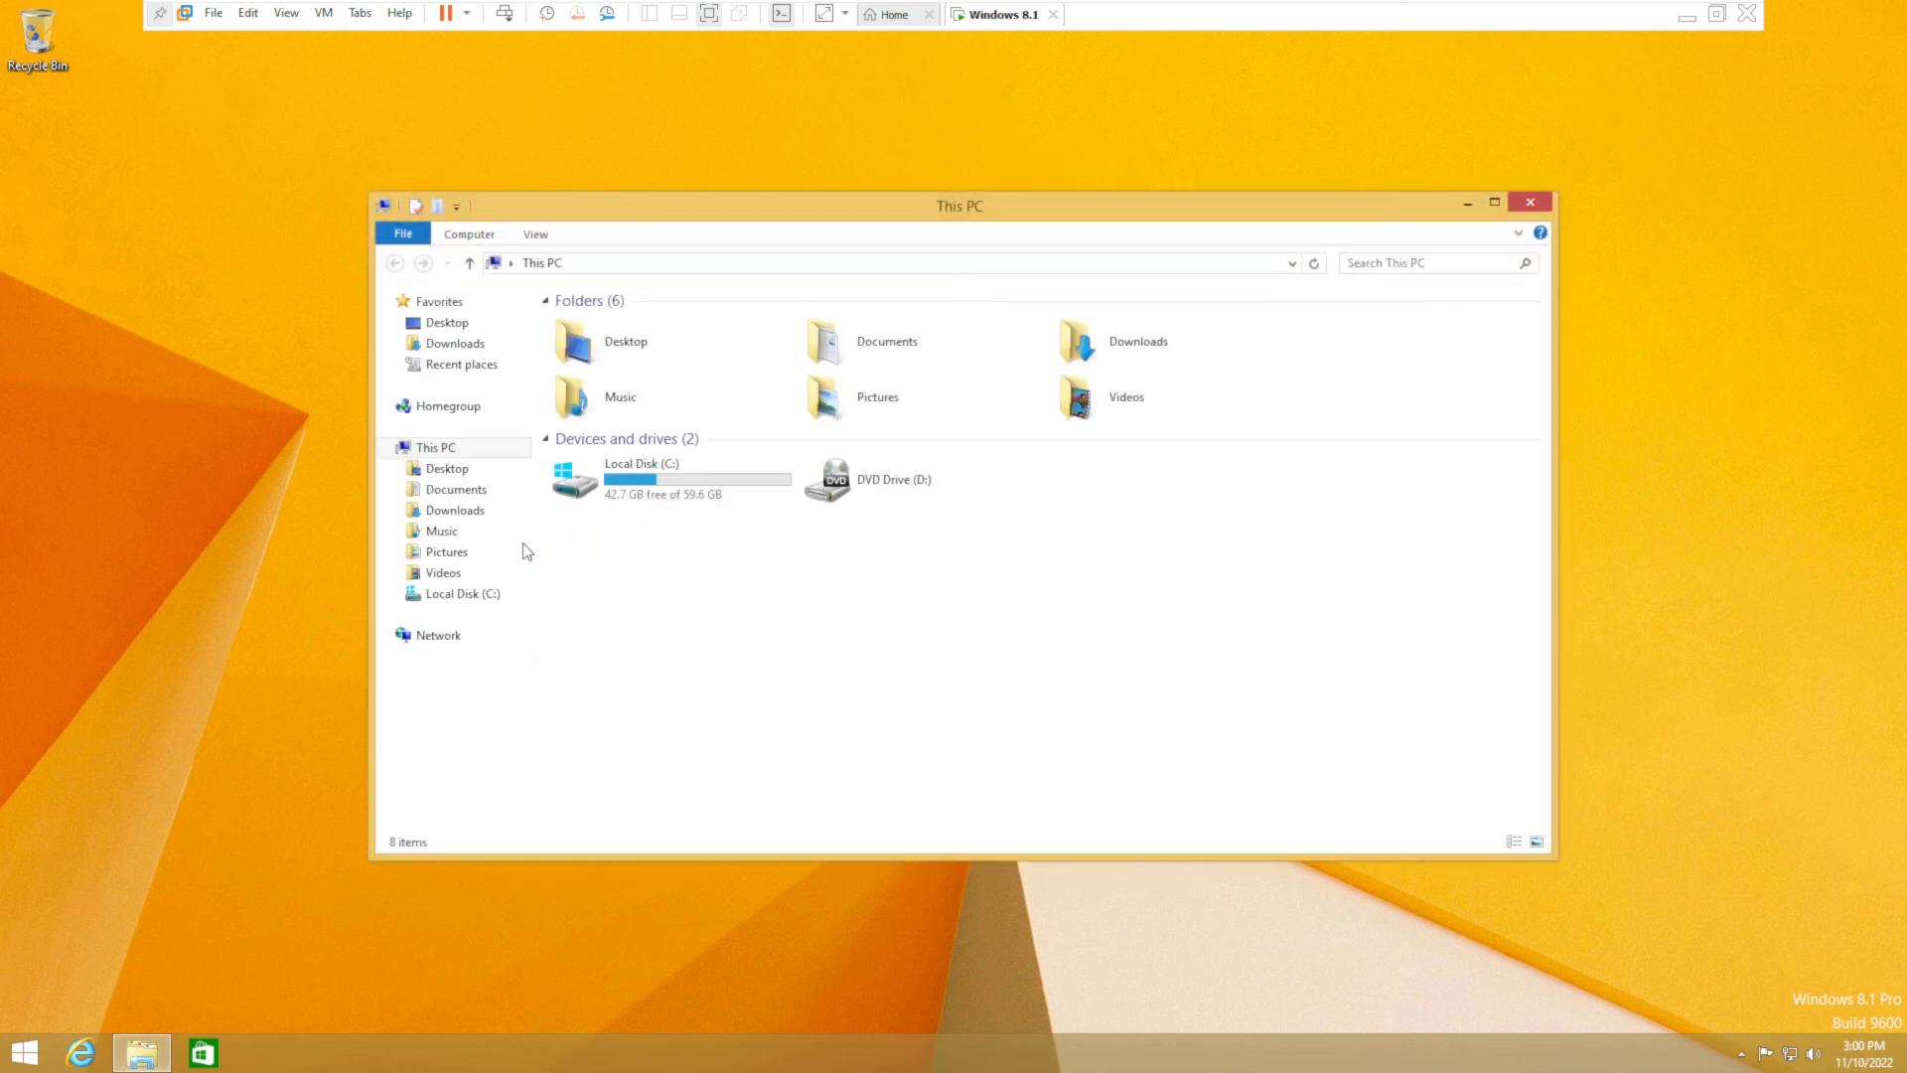
double_click(734, 502)
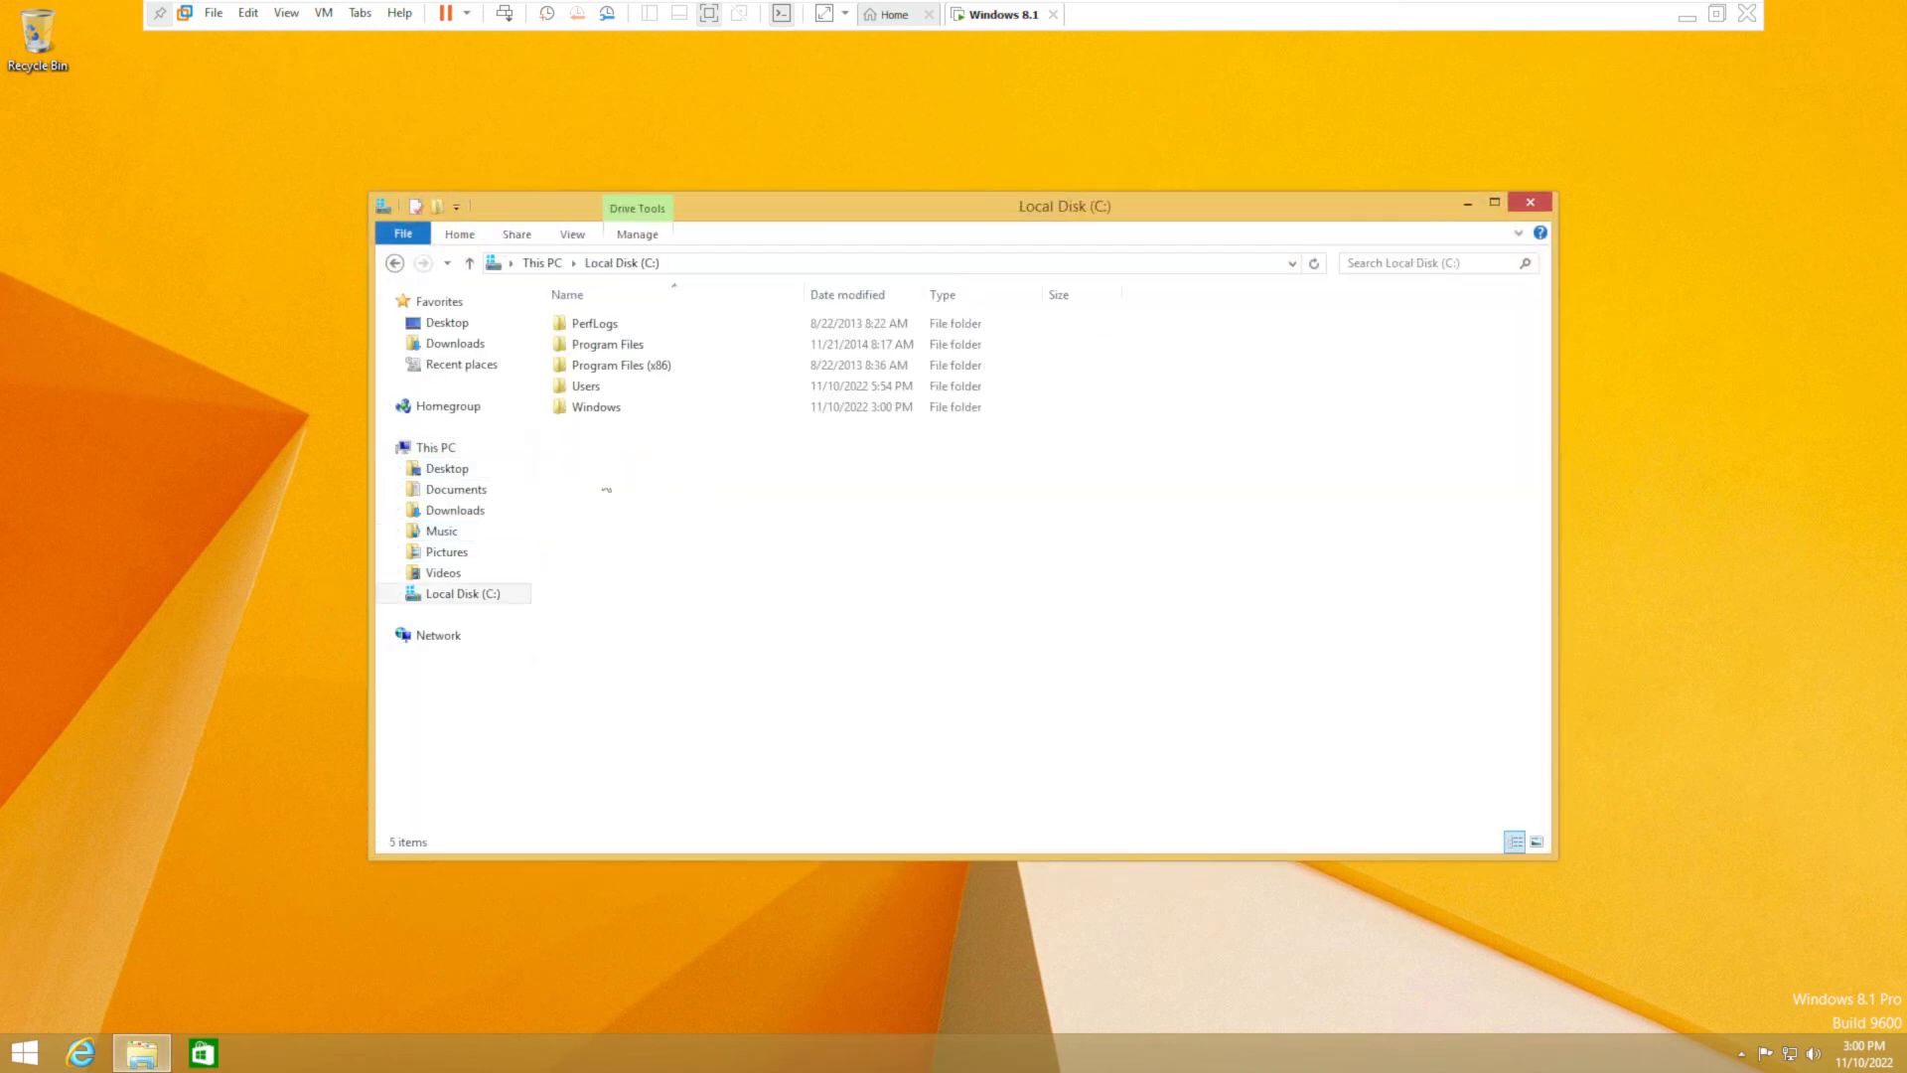
right_click(22, 1053)
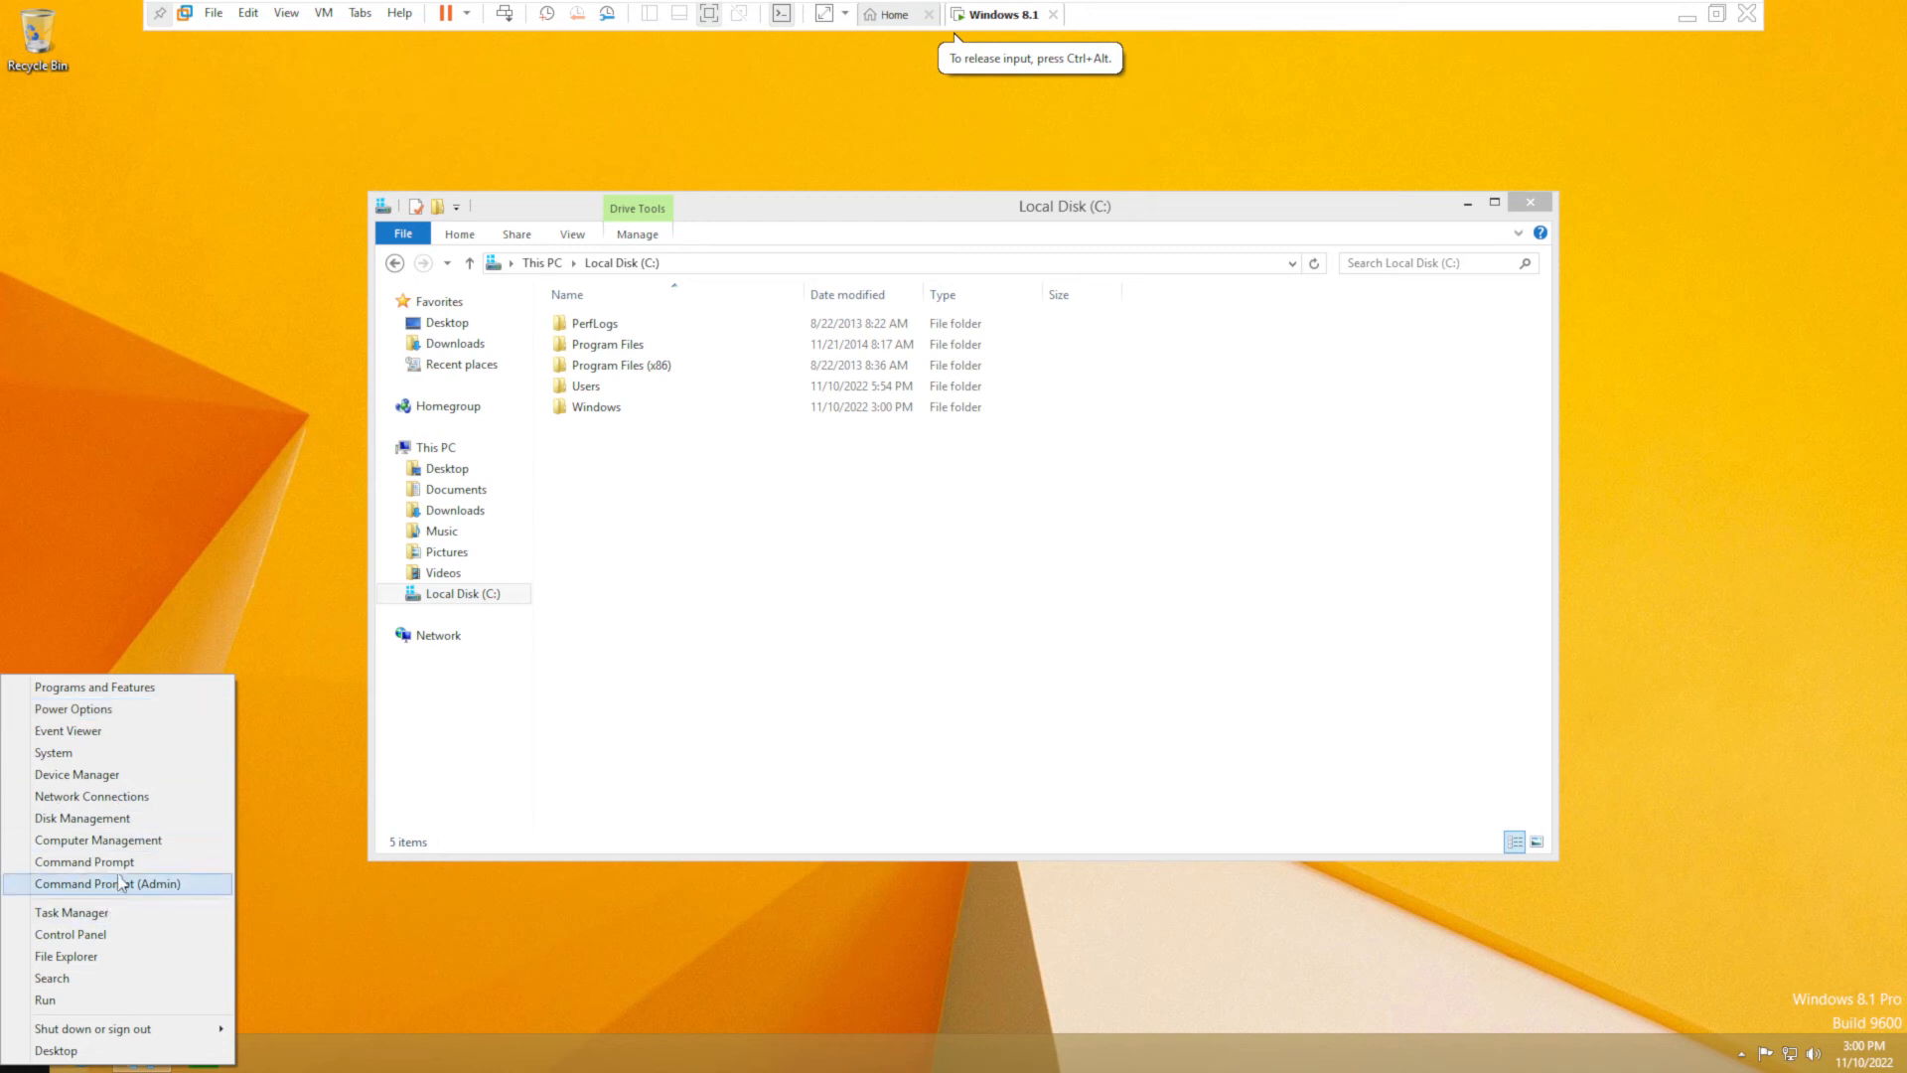
click(121, 839)
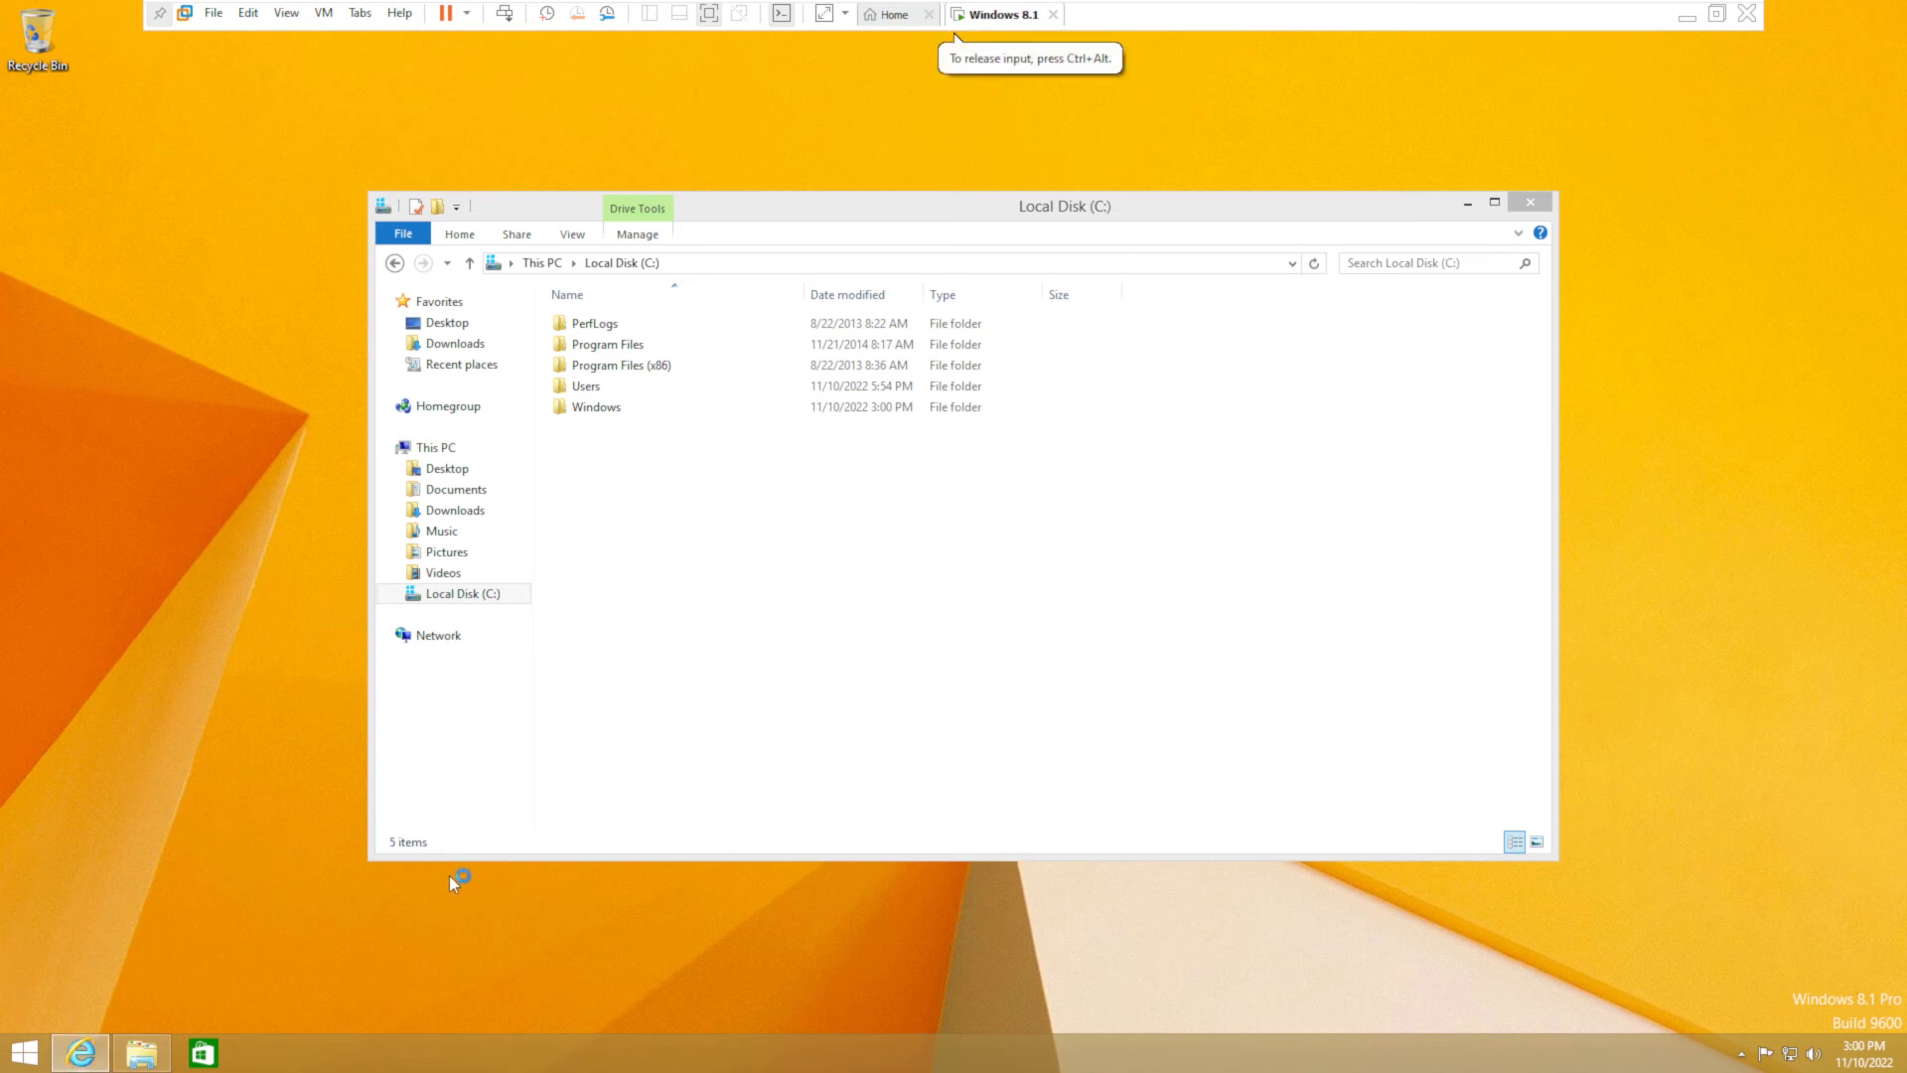
- Browse to youtube.com in the guest's Internet Explorer address bar
click(310, 72)
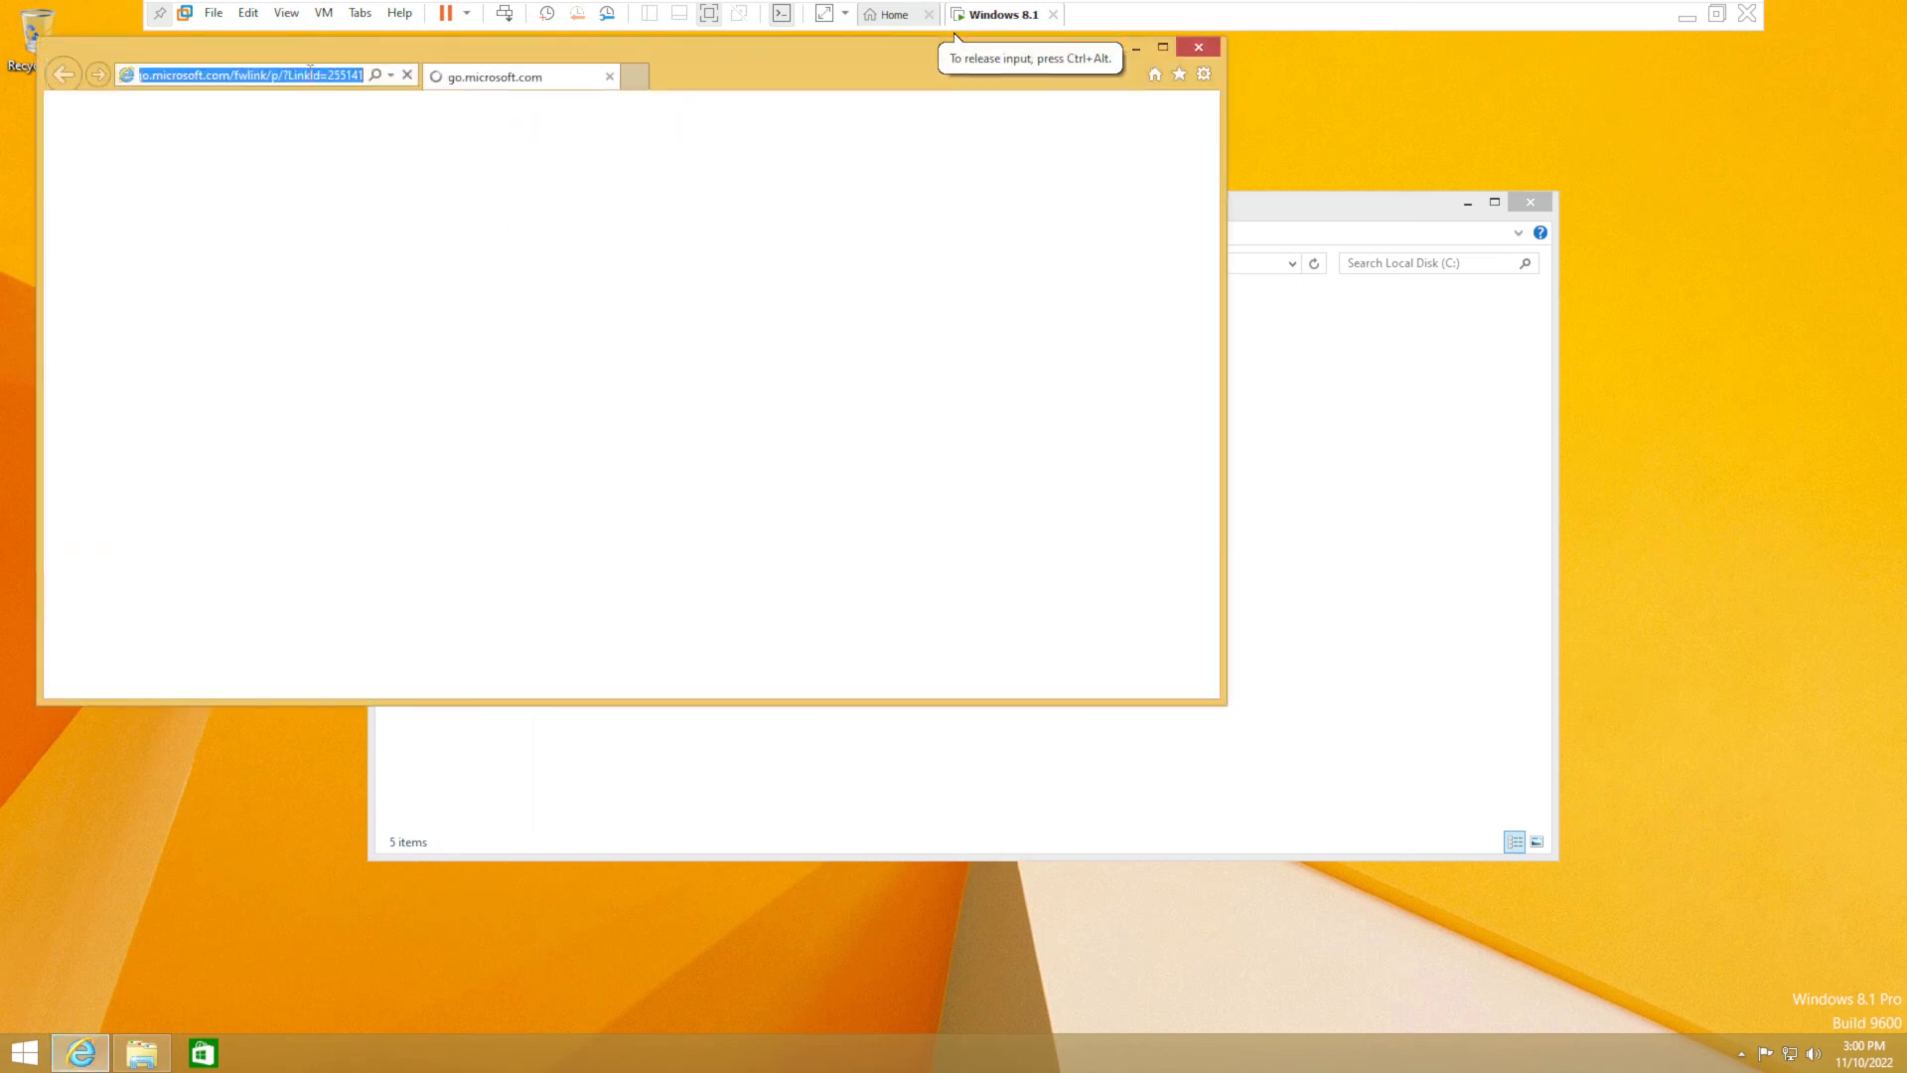
text(y)
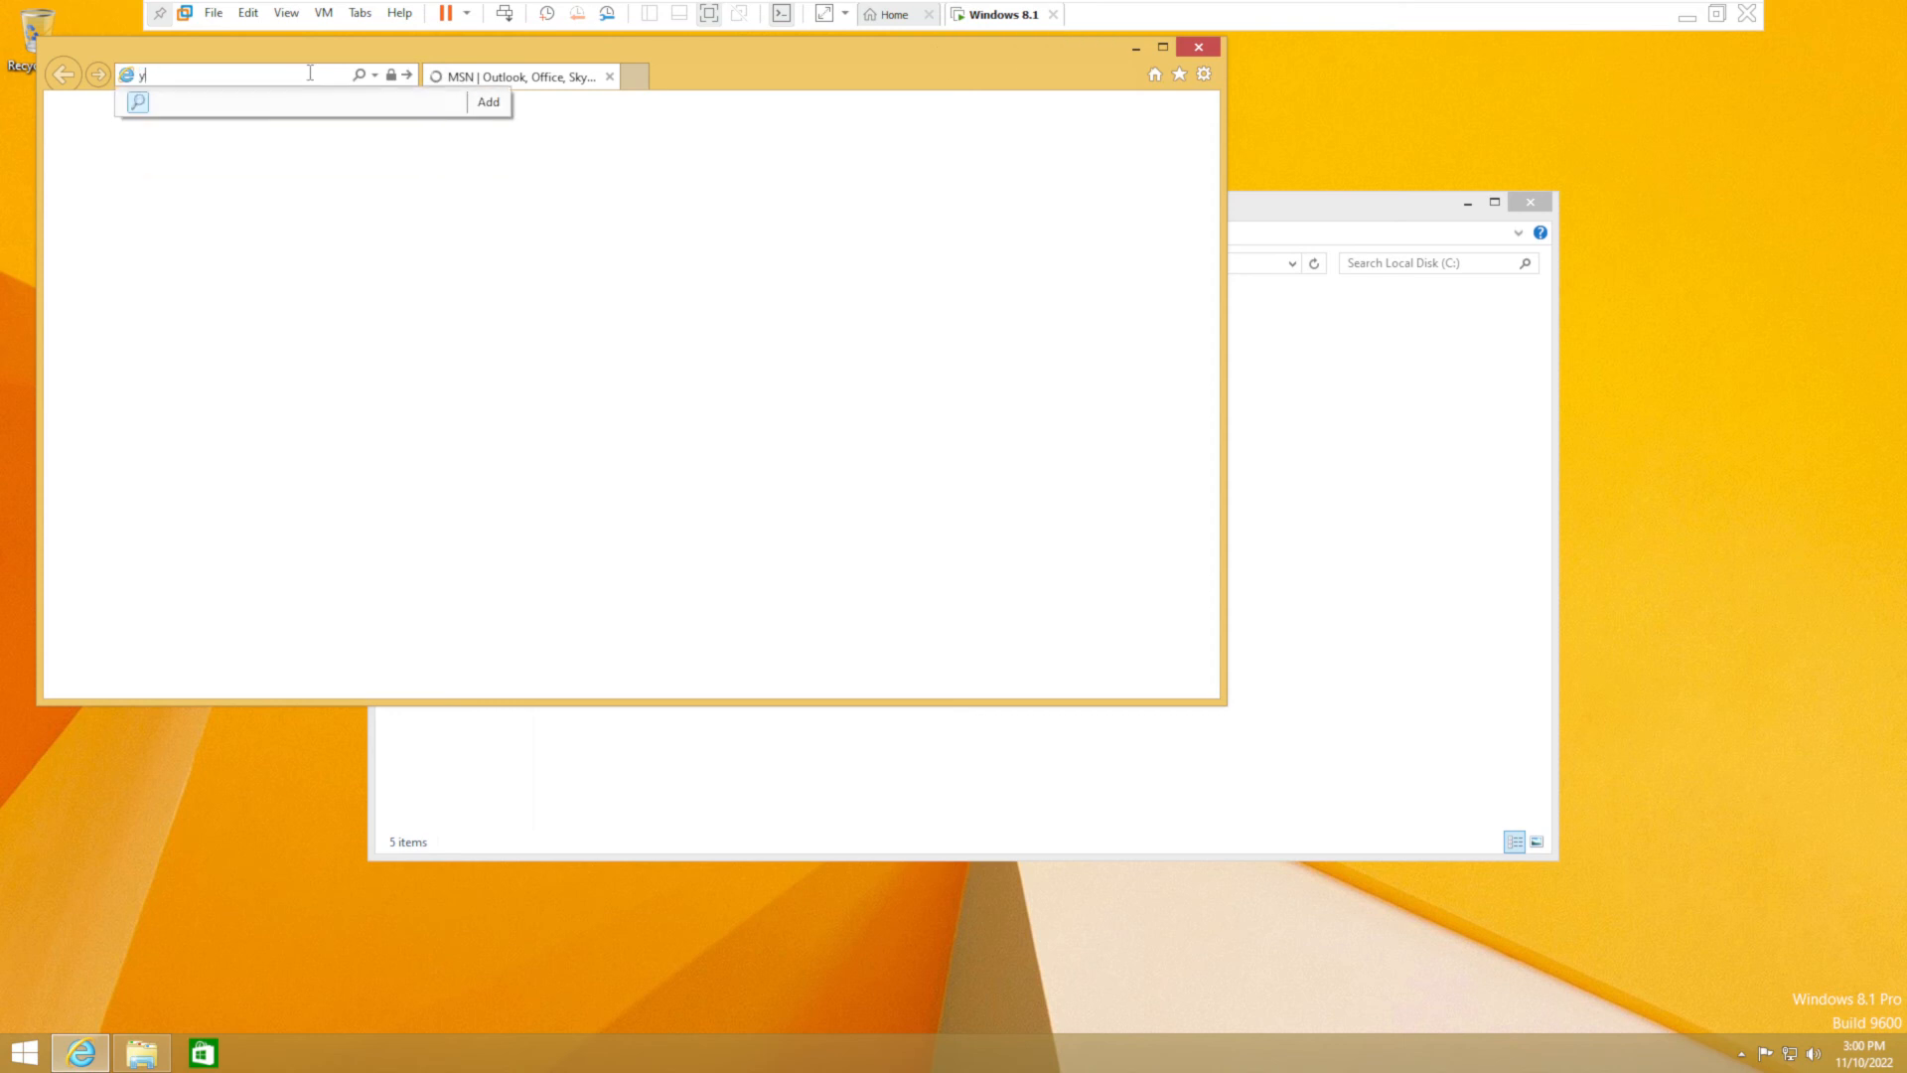
text(outube.c)
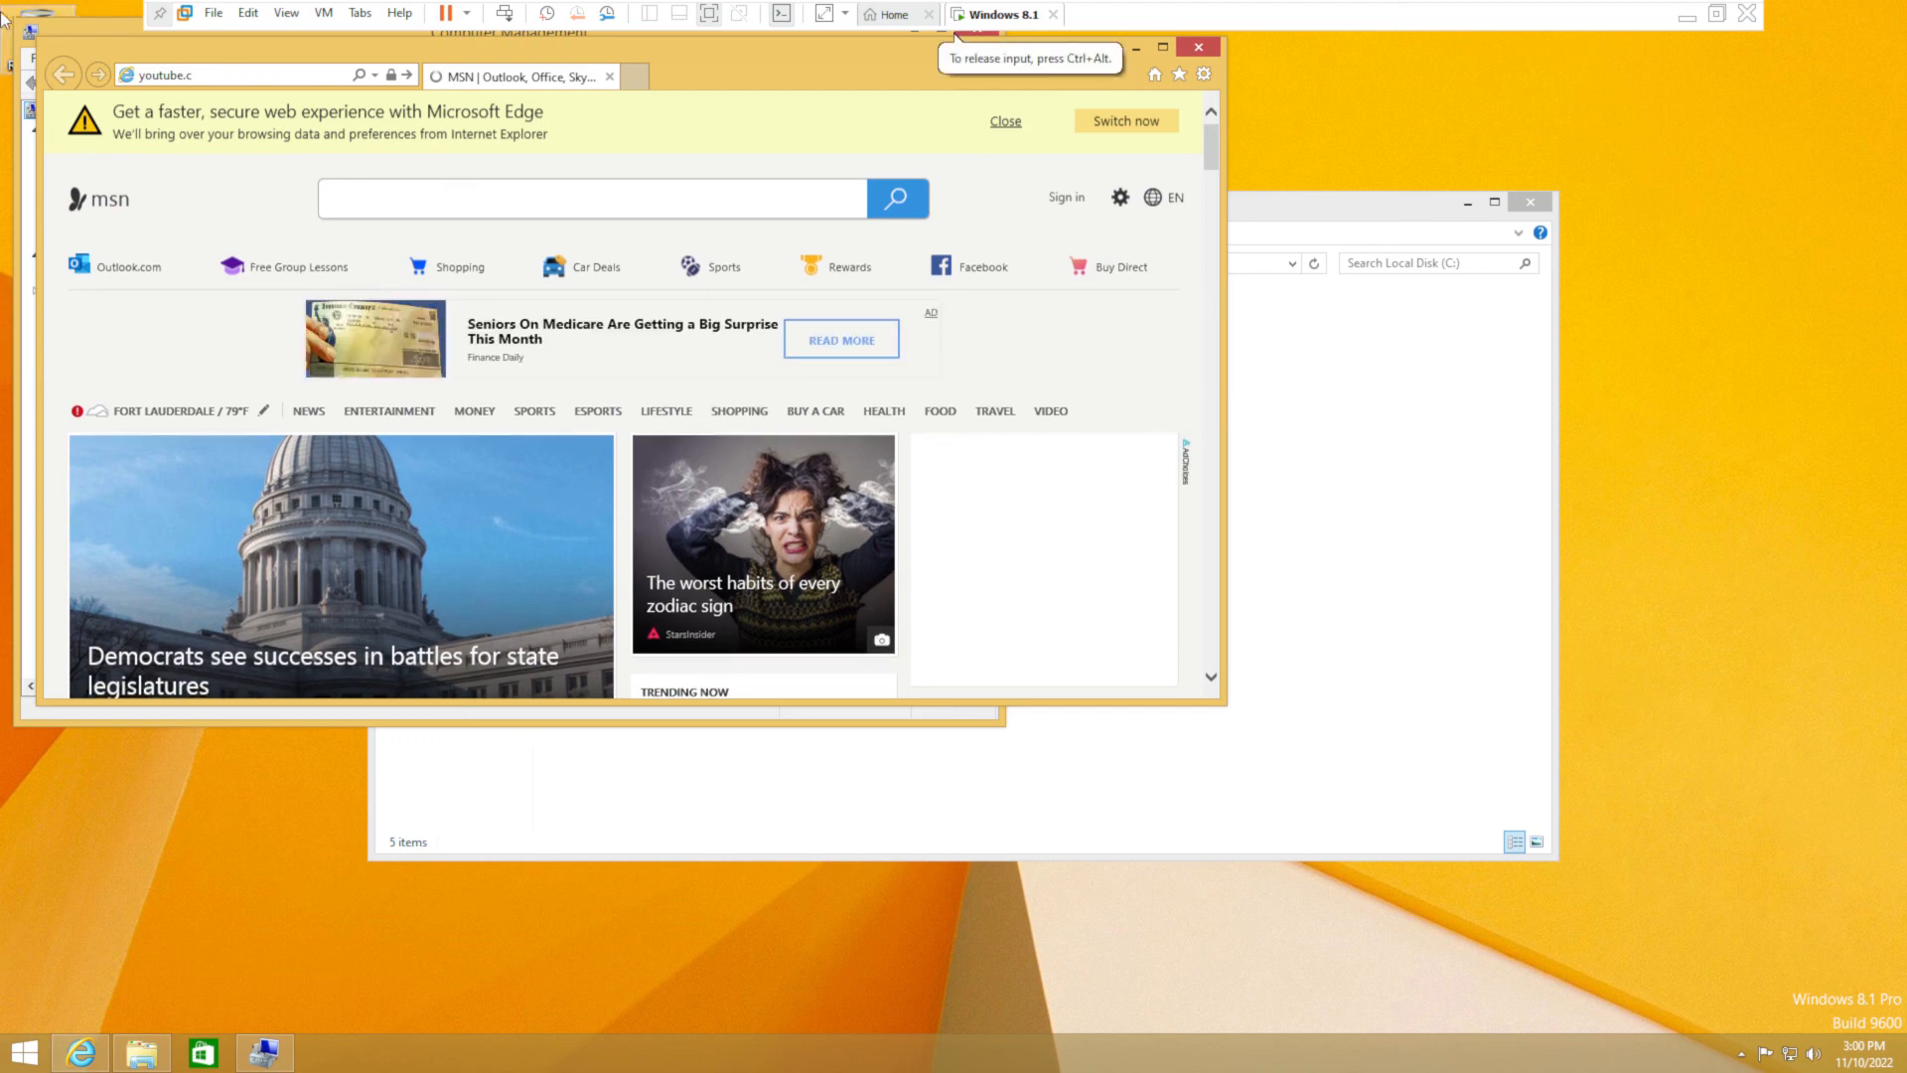
text(o)
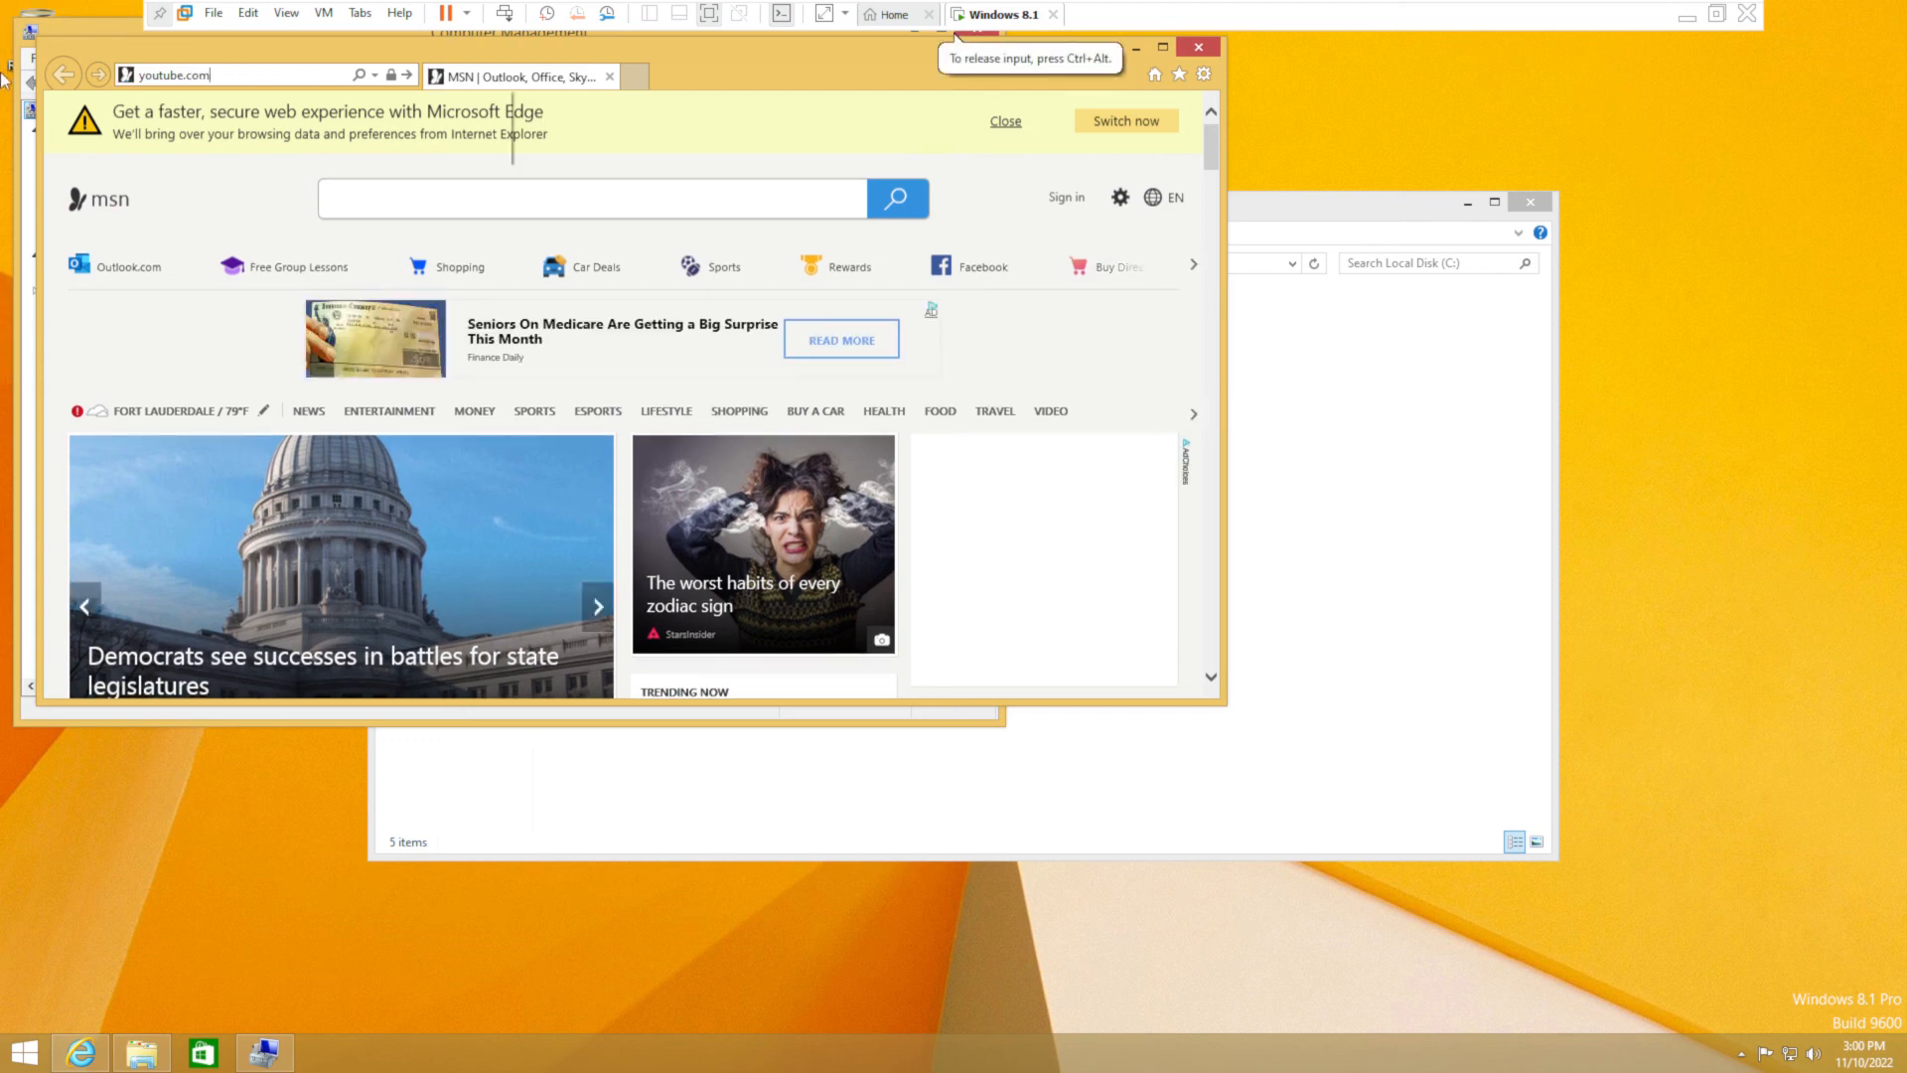
text(m)
key(Return)
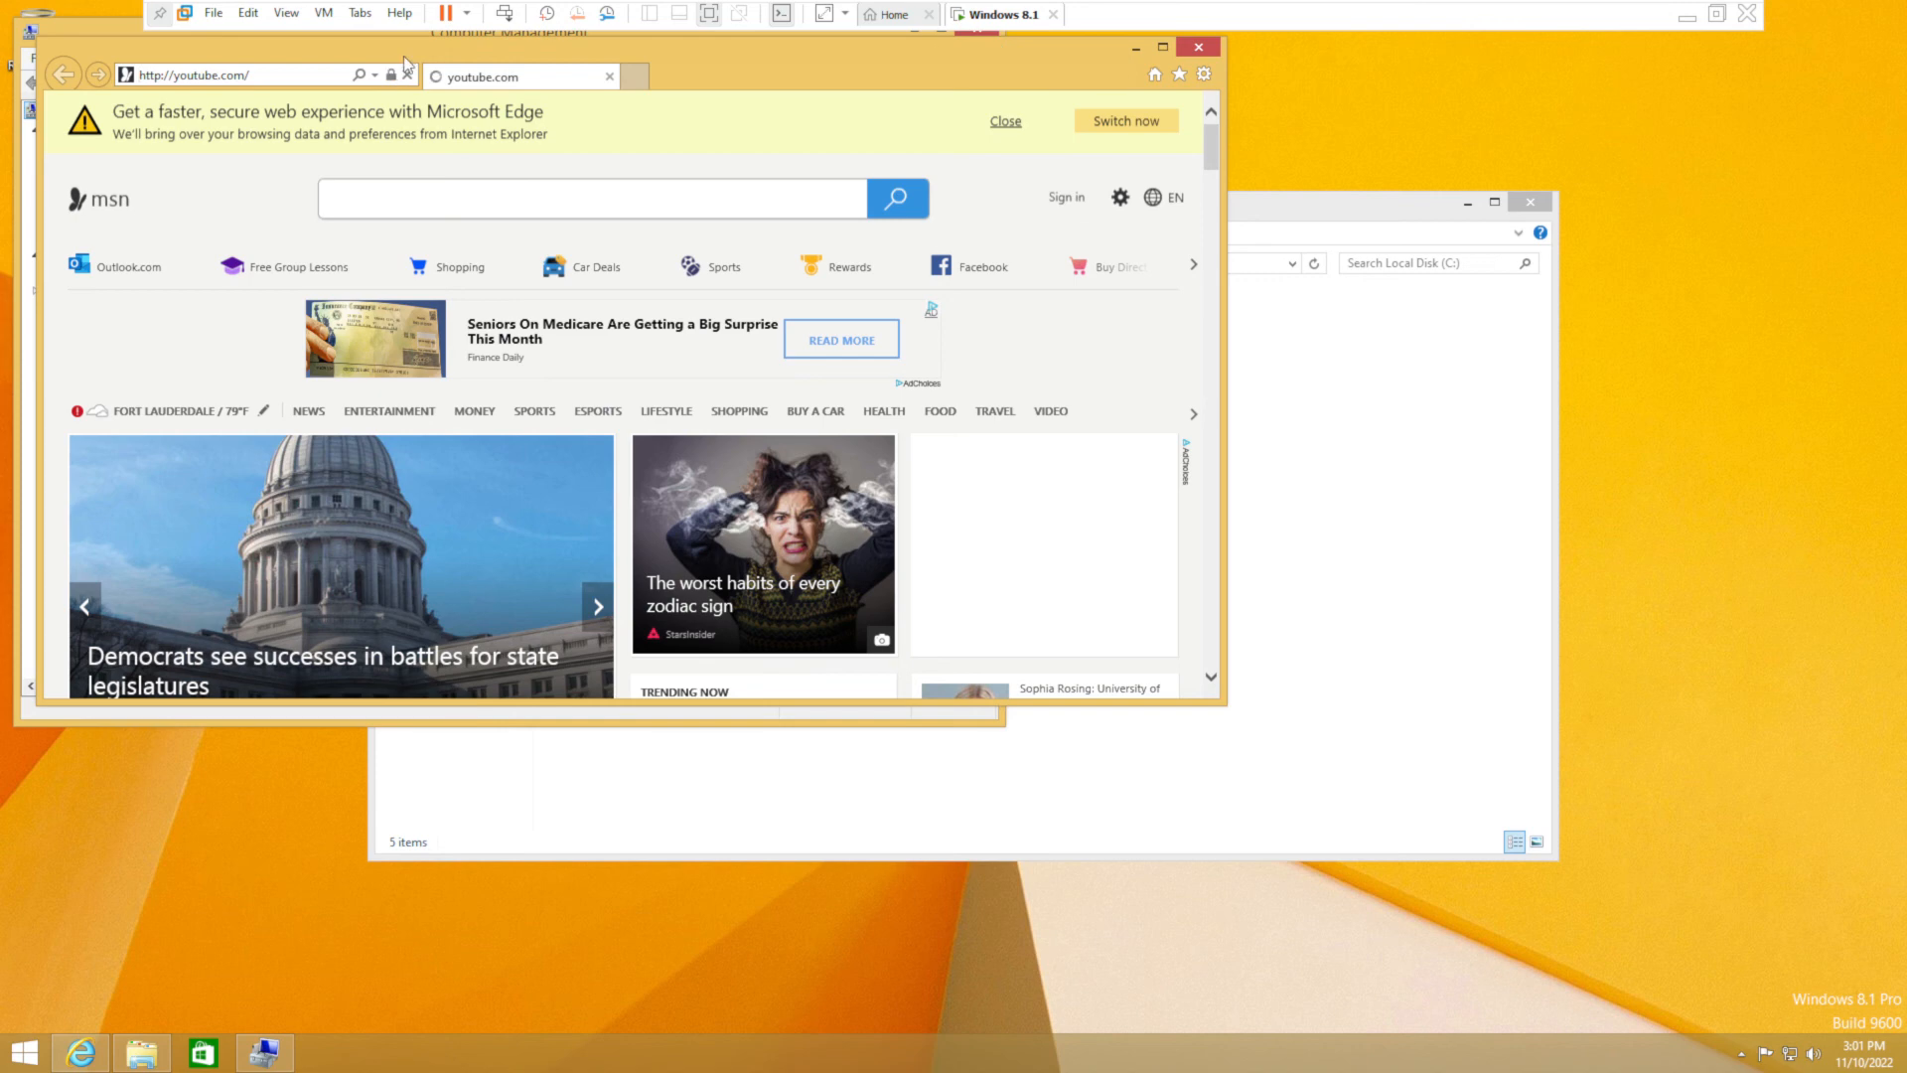
- Close Computer Management and Internet Explorer, leaving Local Disk (C:) showing
drag(573, 57, 993, 71)
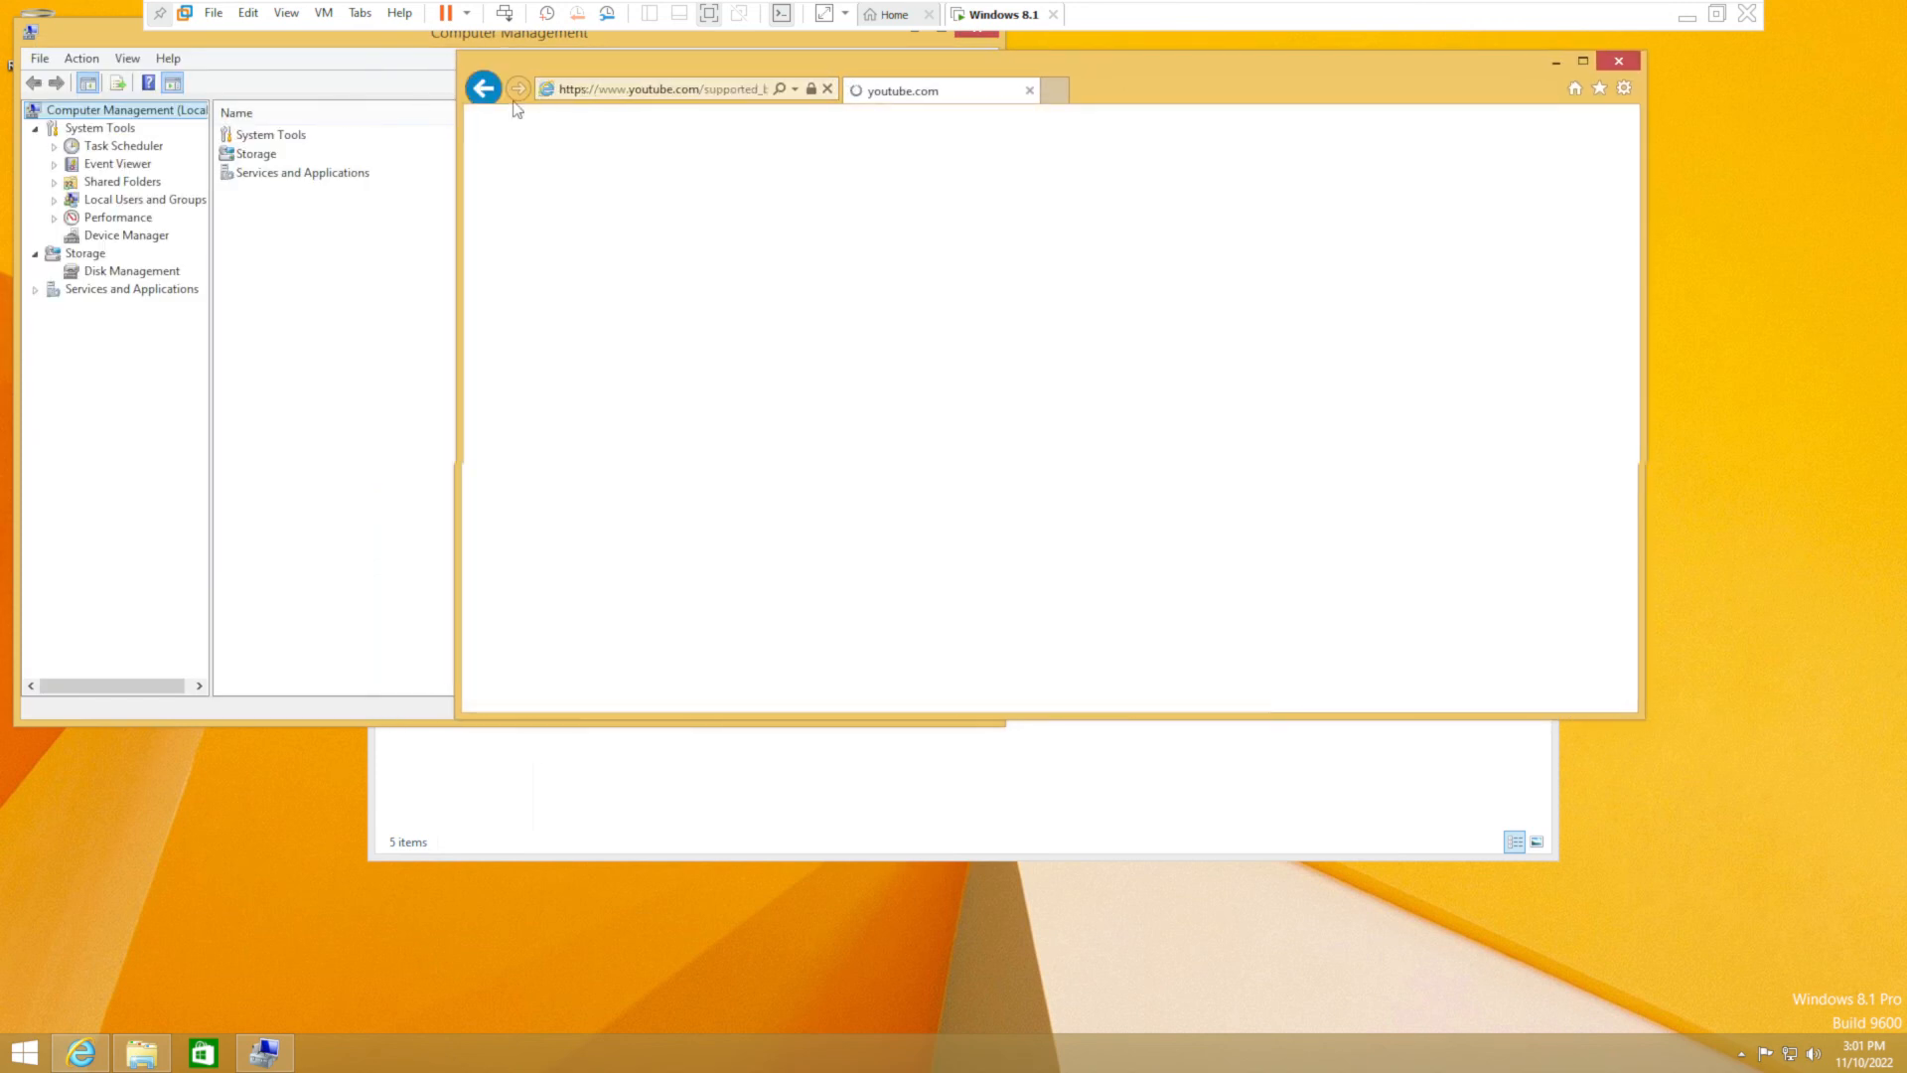
click(993, 33)
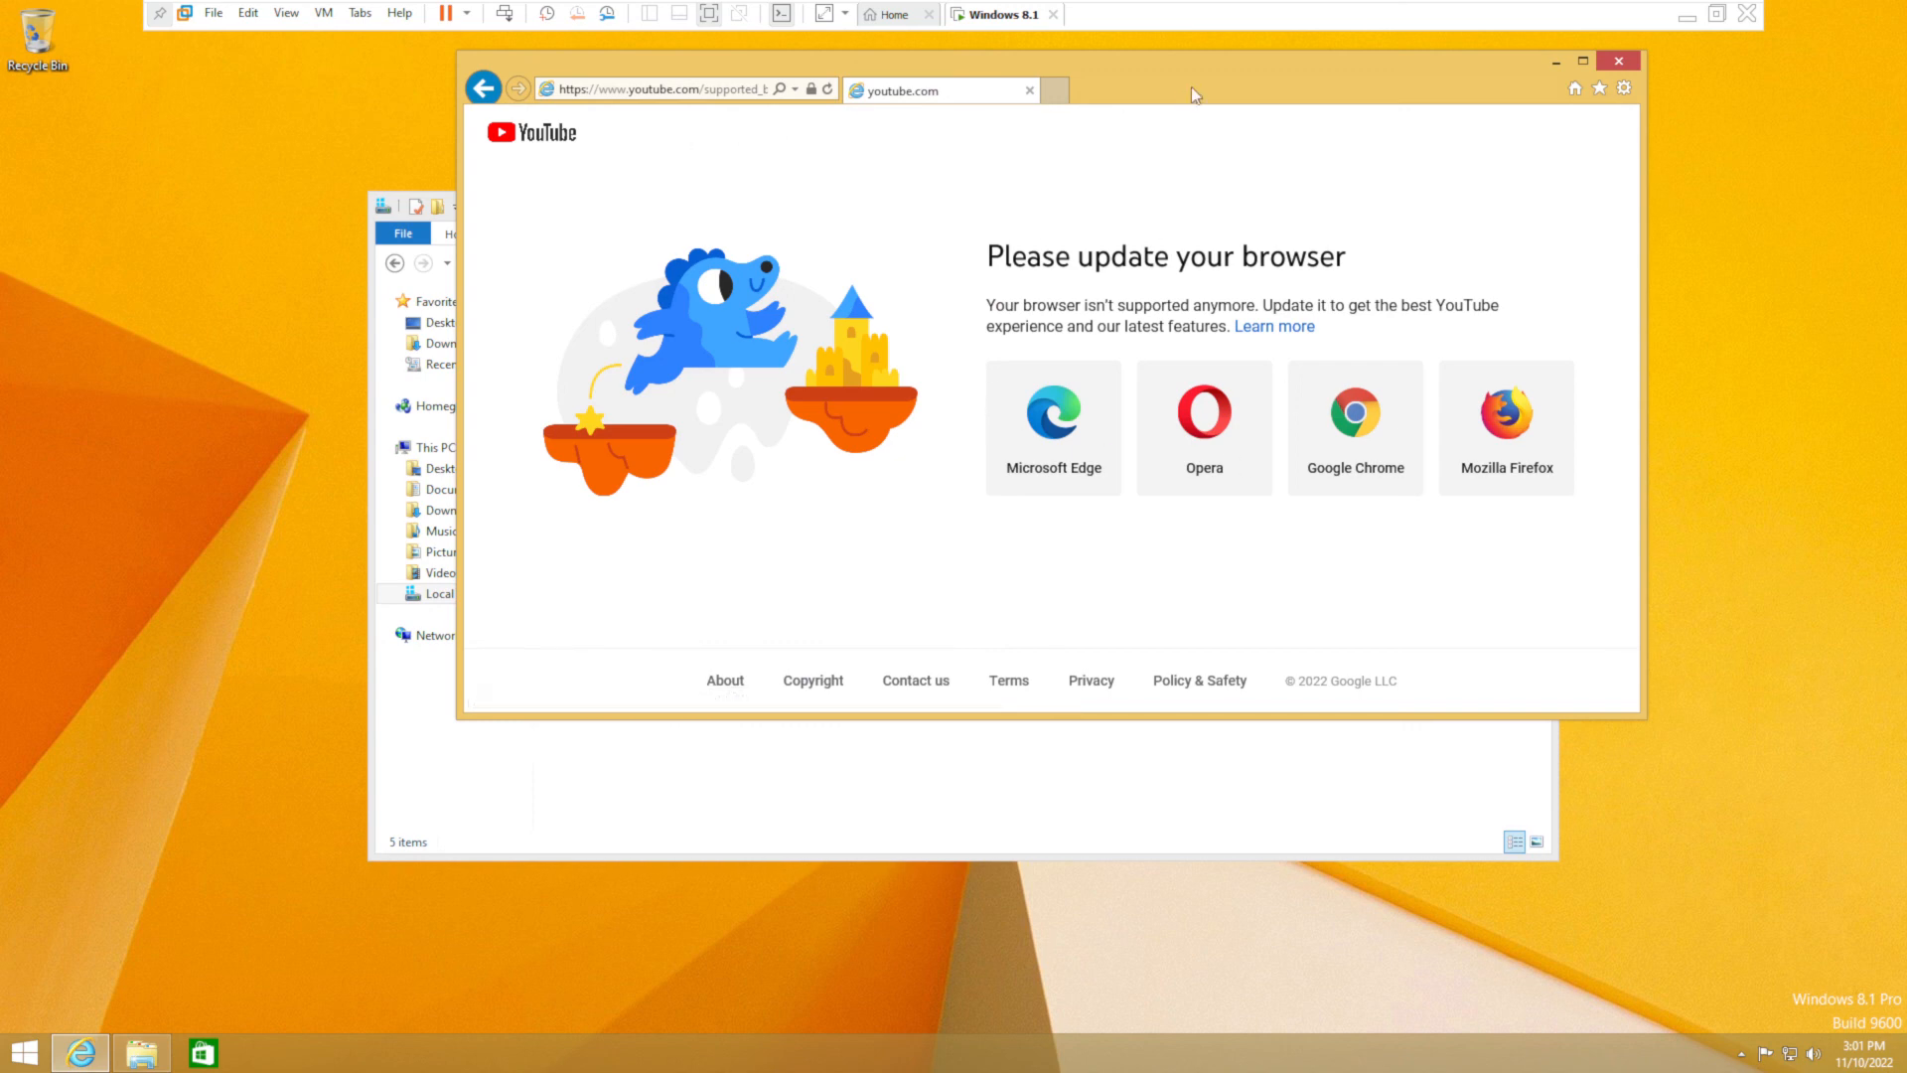
drag(1197, 56, 1079, 134)
click(1498, 144)
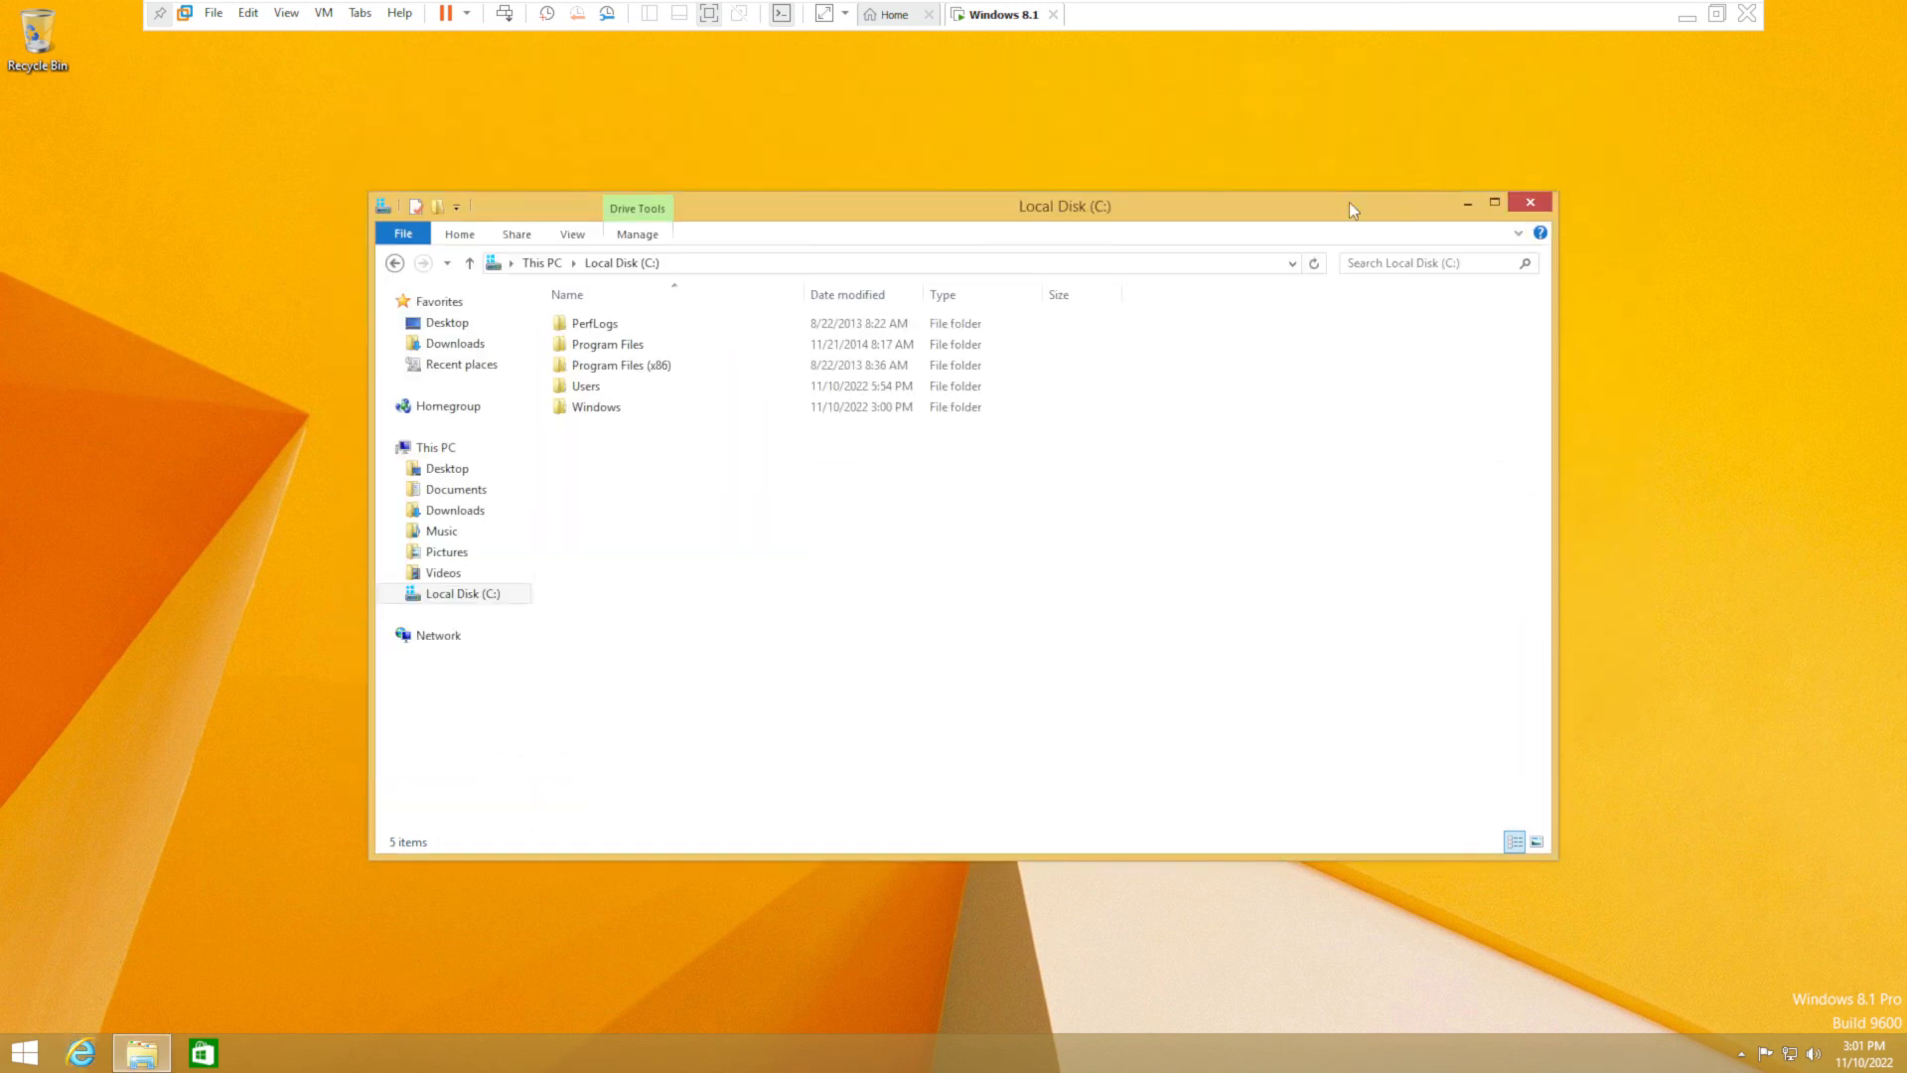
- Close the Local Disk (C:) window and choose Shut down from the Start screen's power button
click(1528, 210)
key(super)
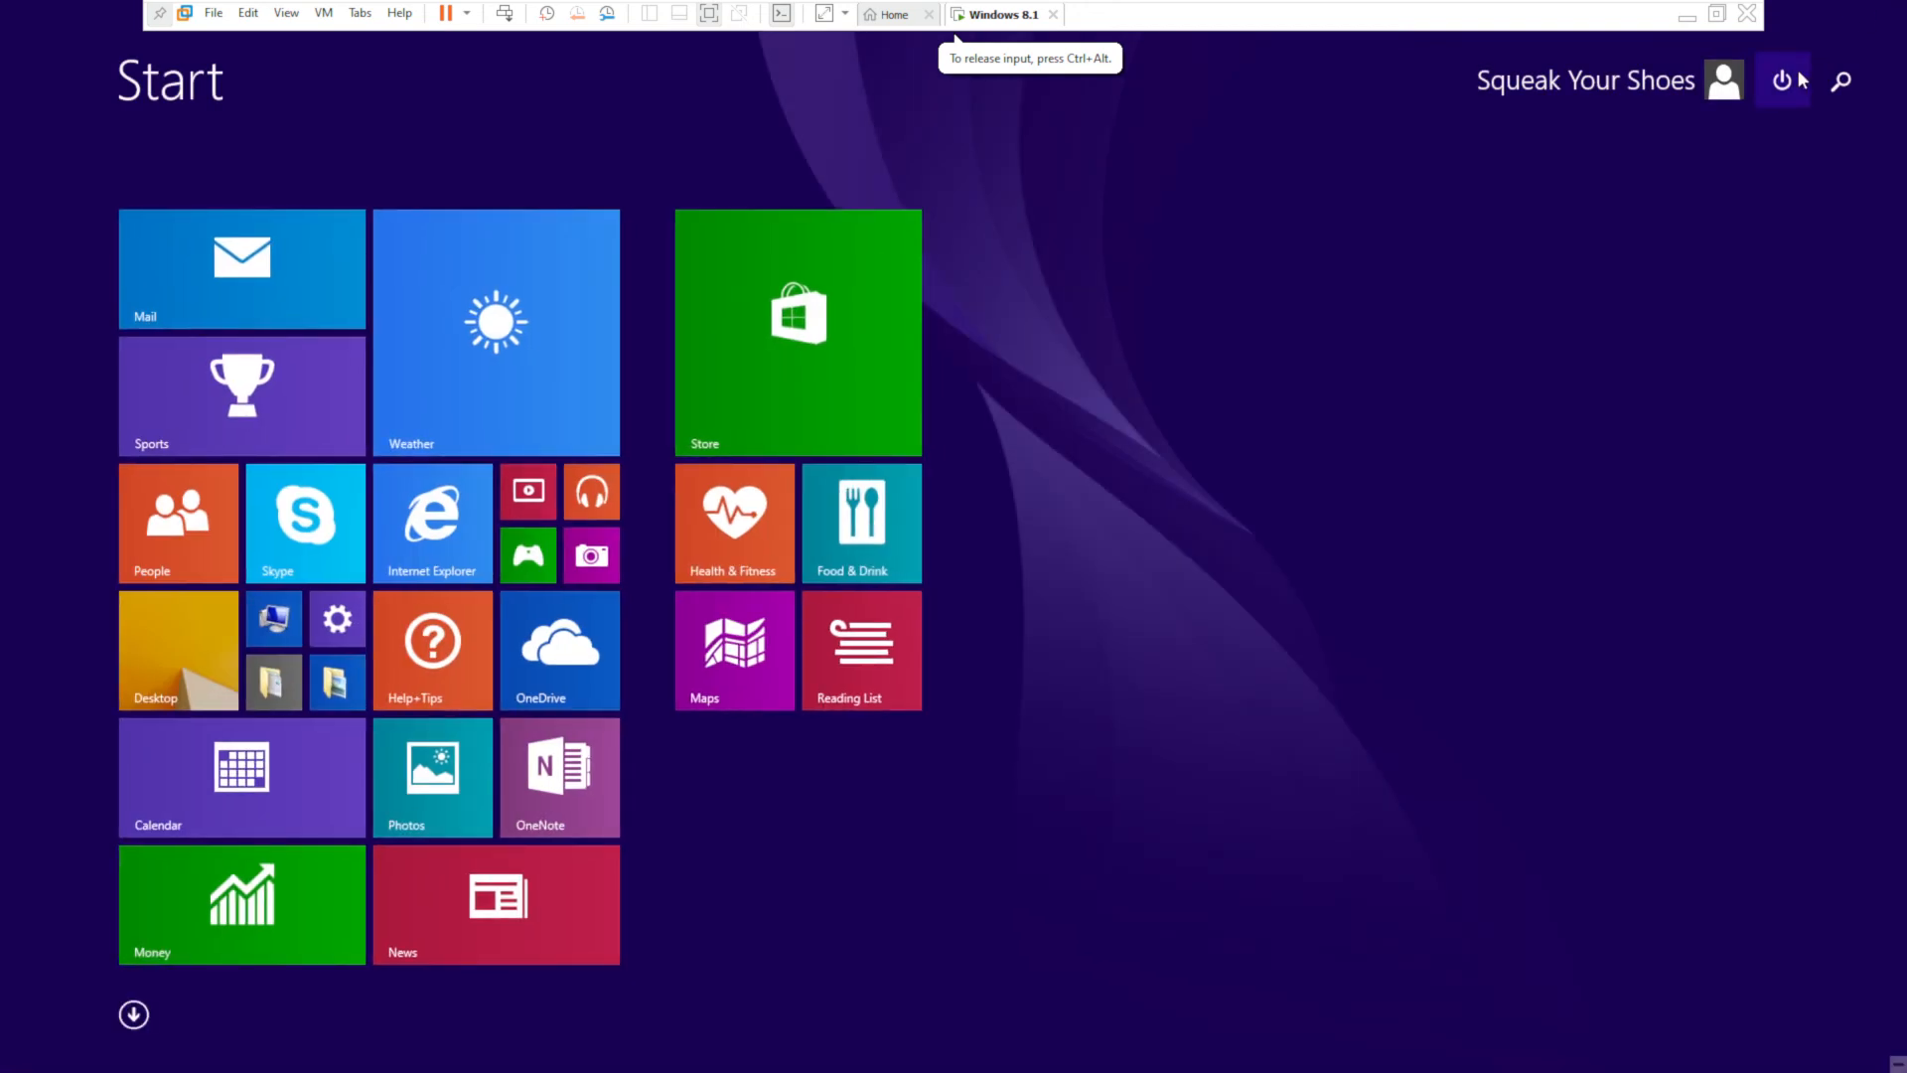
click(1782, 81)
click(1778, 133)
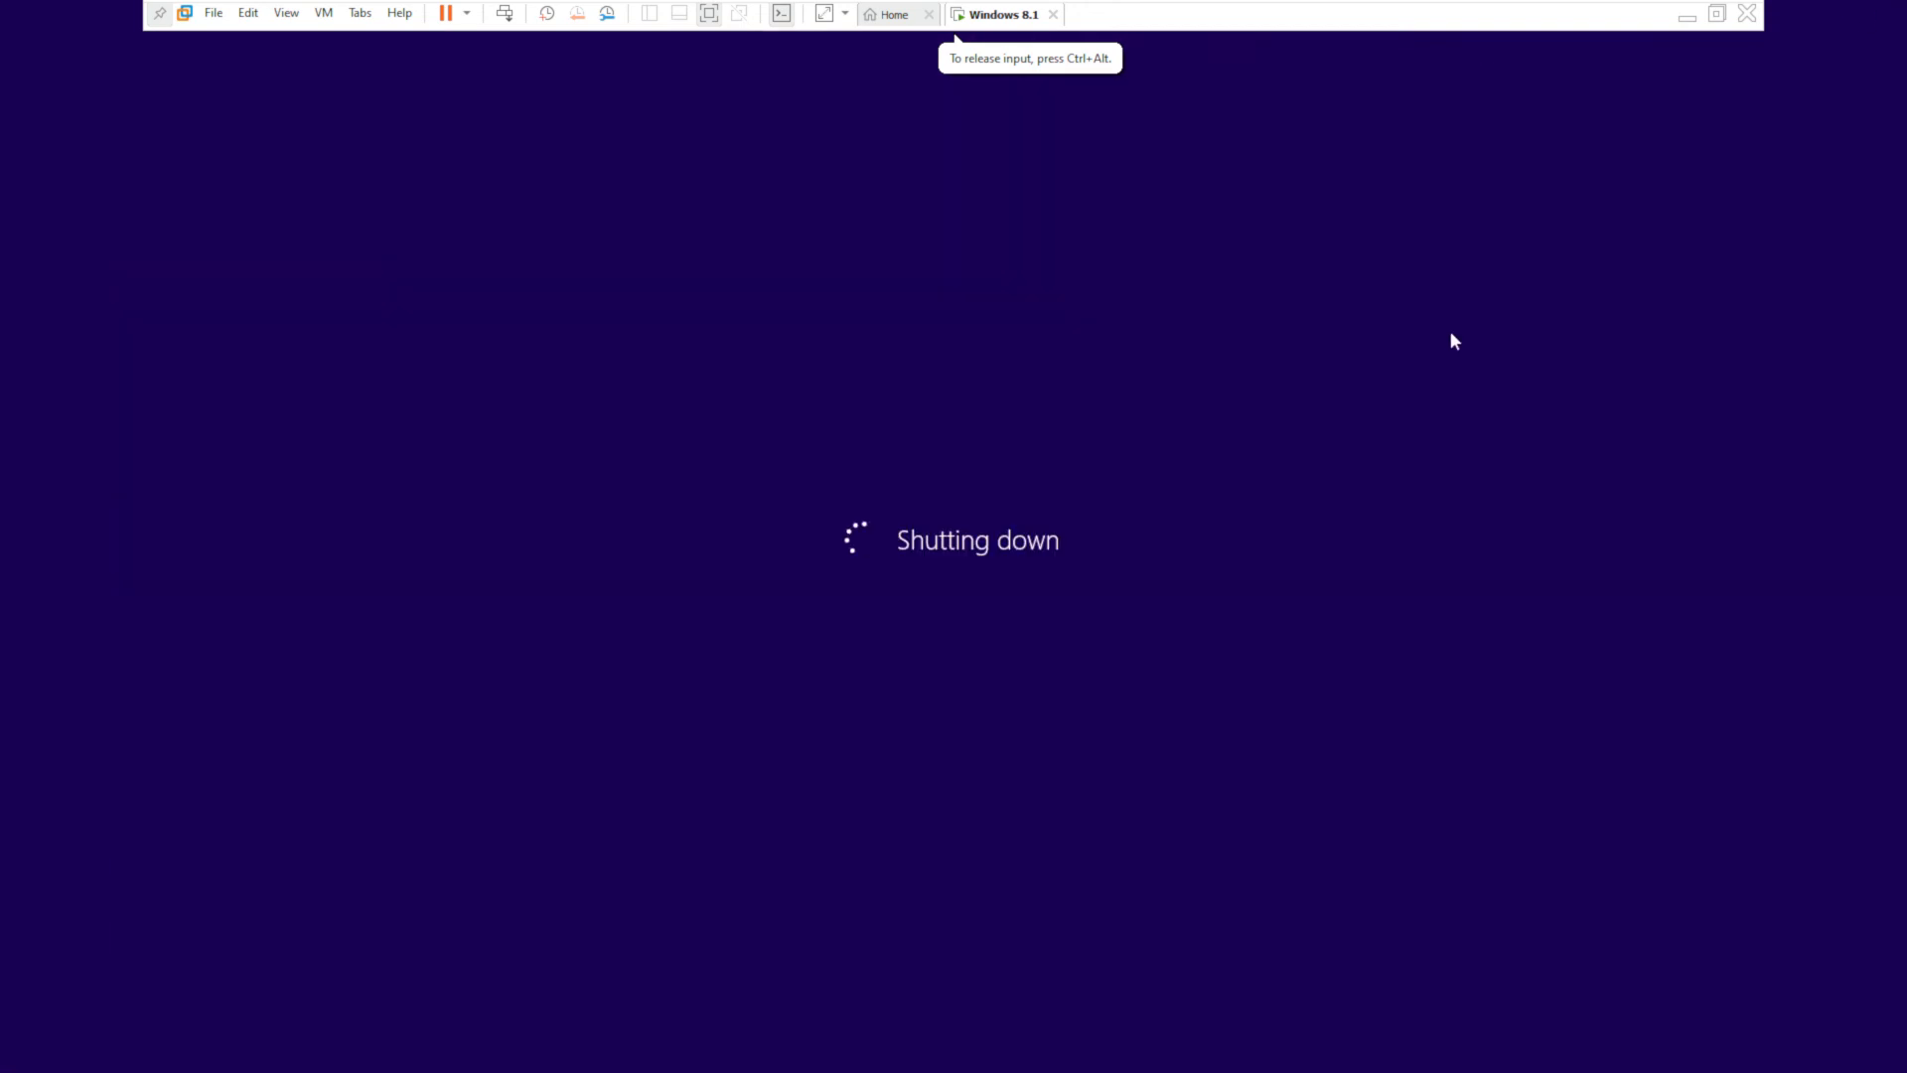